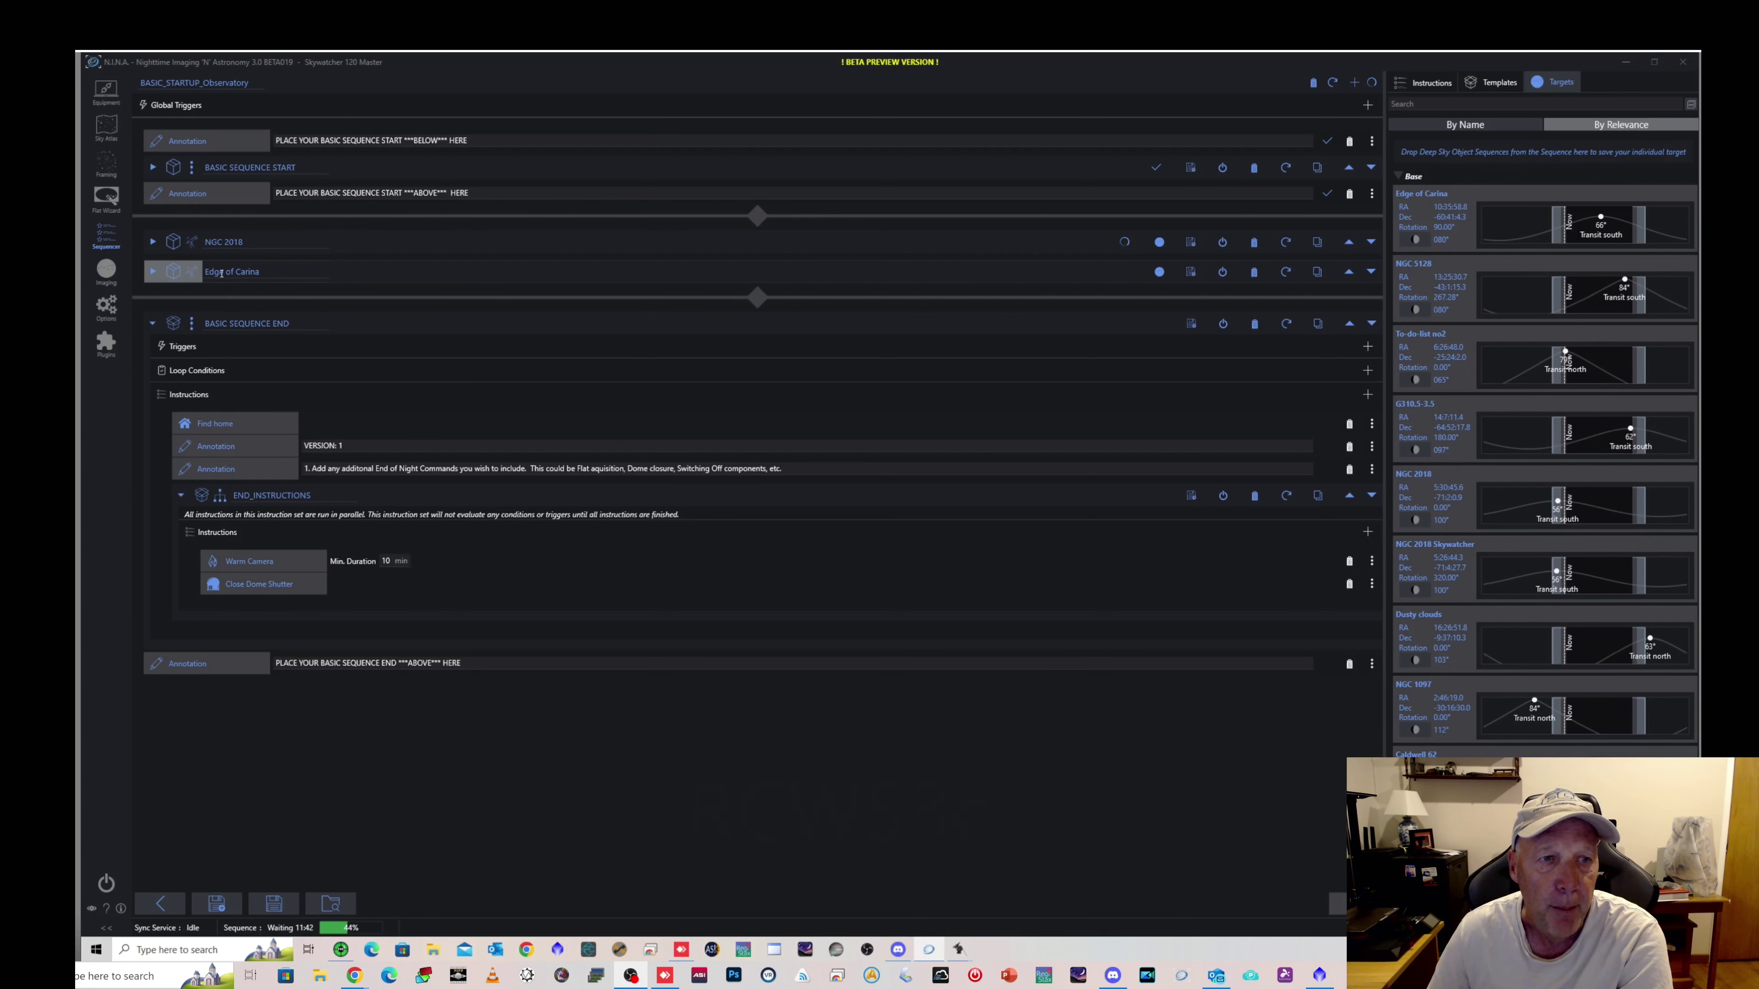
- In the remote N.I.N.A. session, review NGC 2018's plan: 24, 20 and 20 600 s exposures until 1:30
{"action": "left_click", "coordinate": [153, 248]}
{"action": "left_click", "coordinate": [153, 242]}
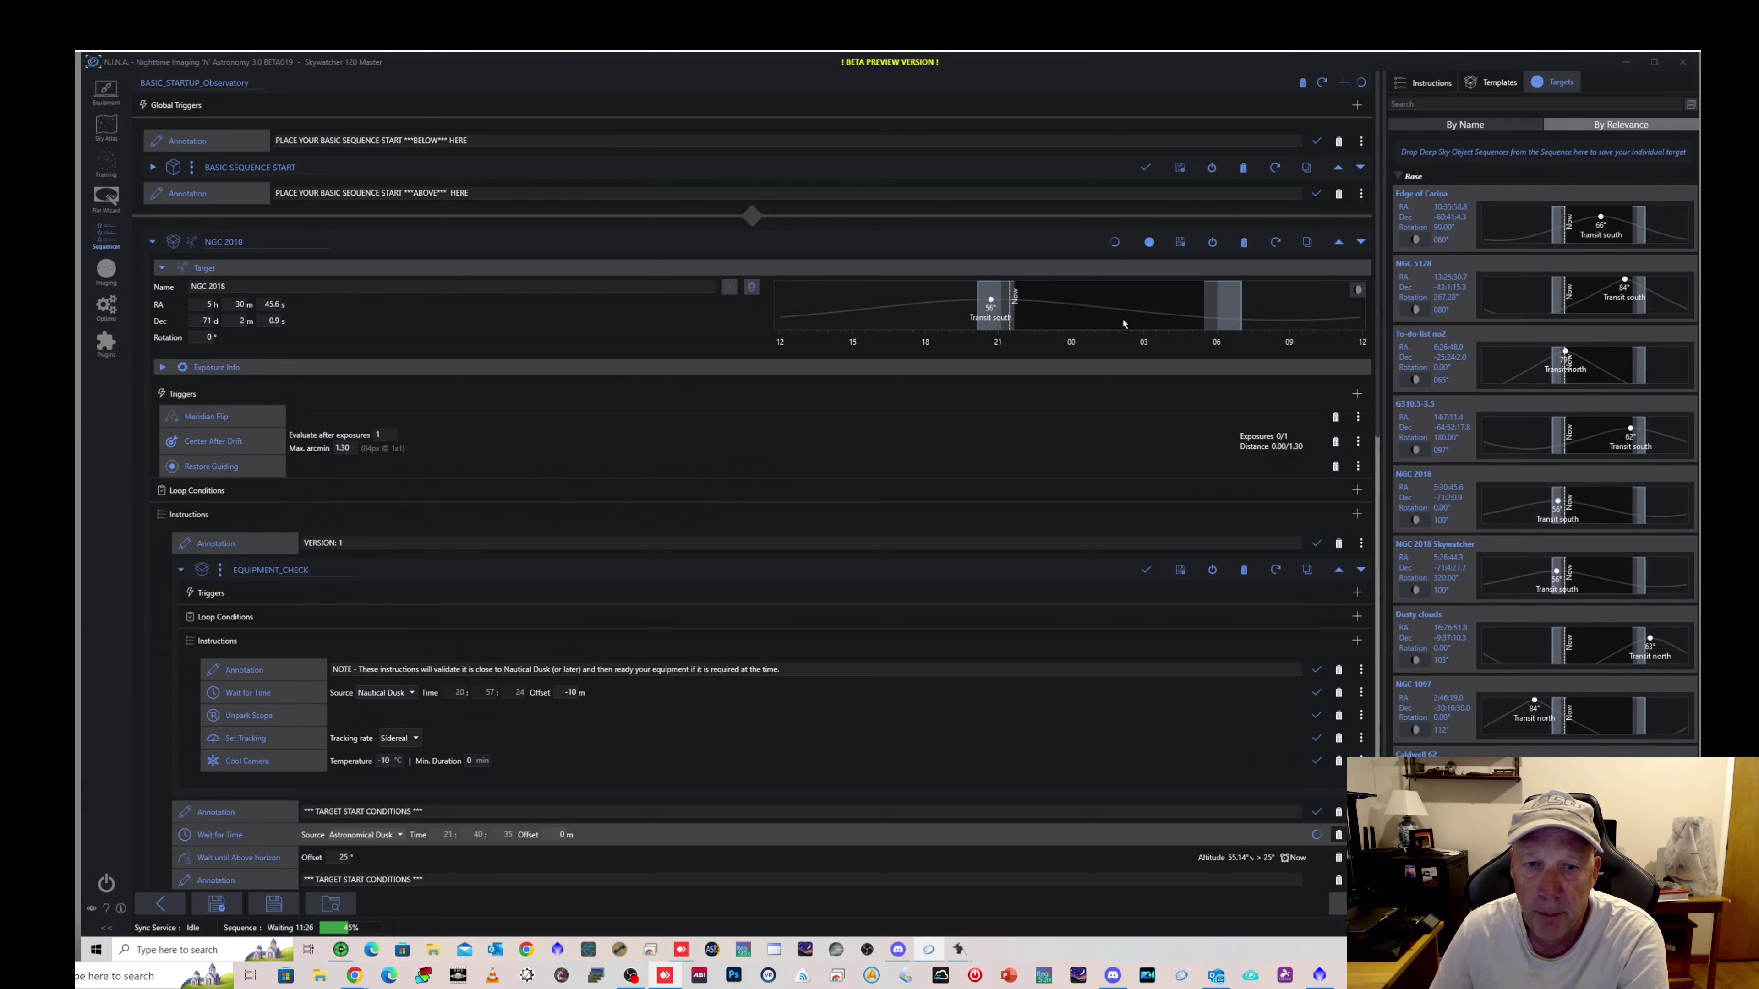
{"action": "scroll", "coordinate": [1024, 539], "scroll_direction": "down", "scroll_amount": 8}
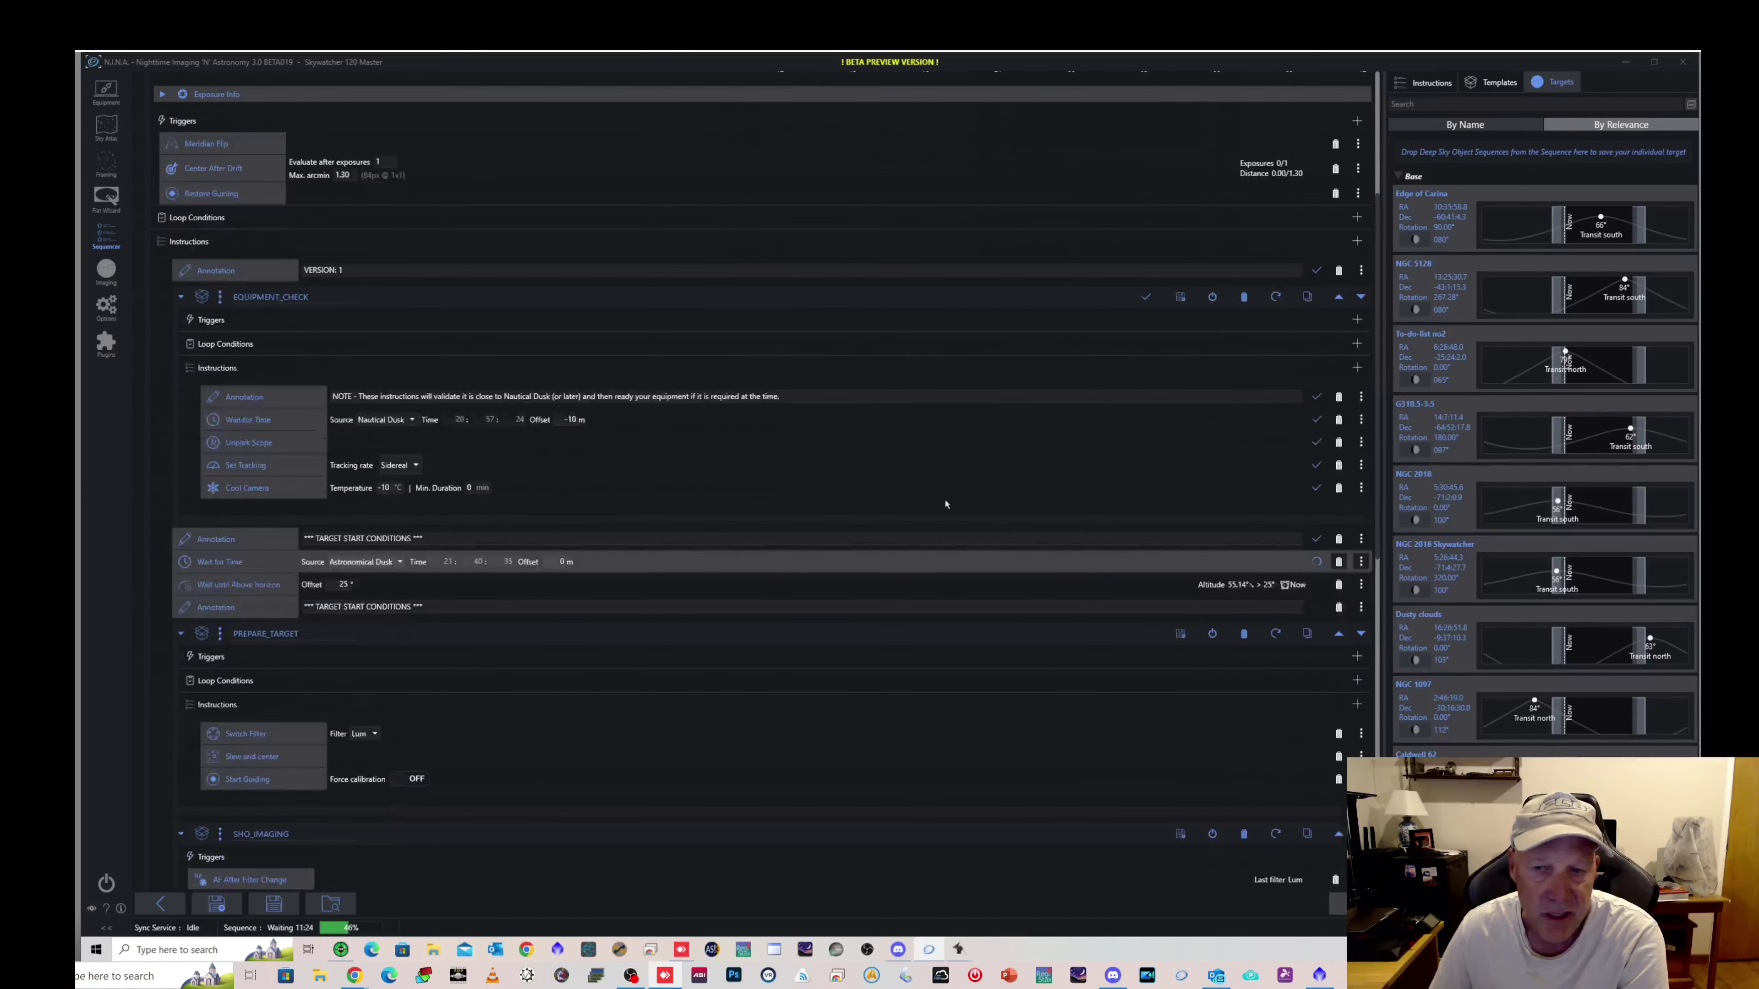
{"action": "scroll", "coordinate": [713, 630], "scroll_direction": "down", "scroll_amount": 3}
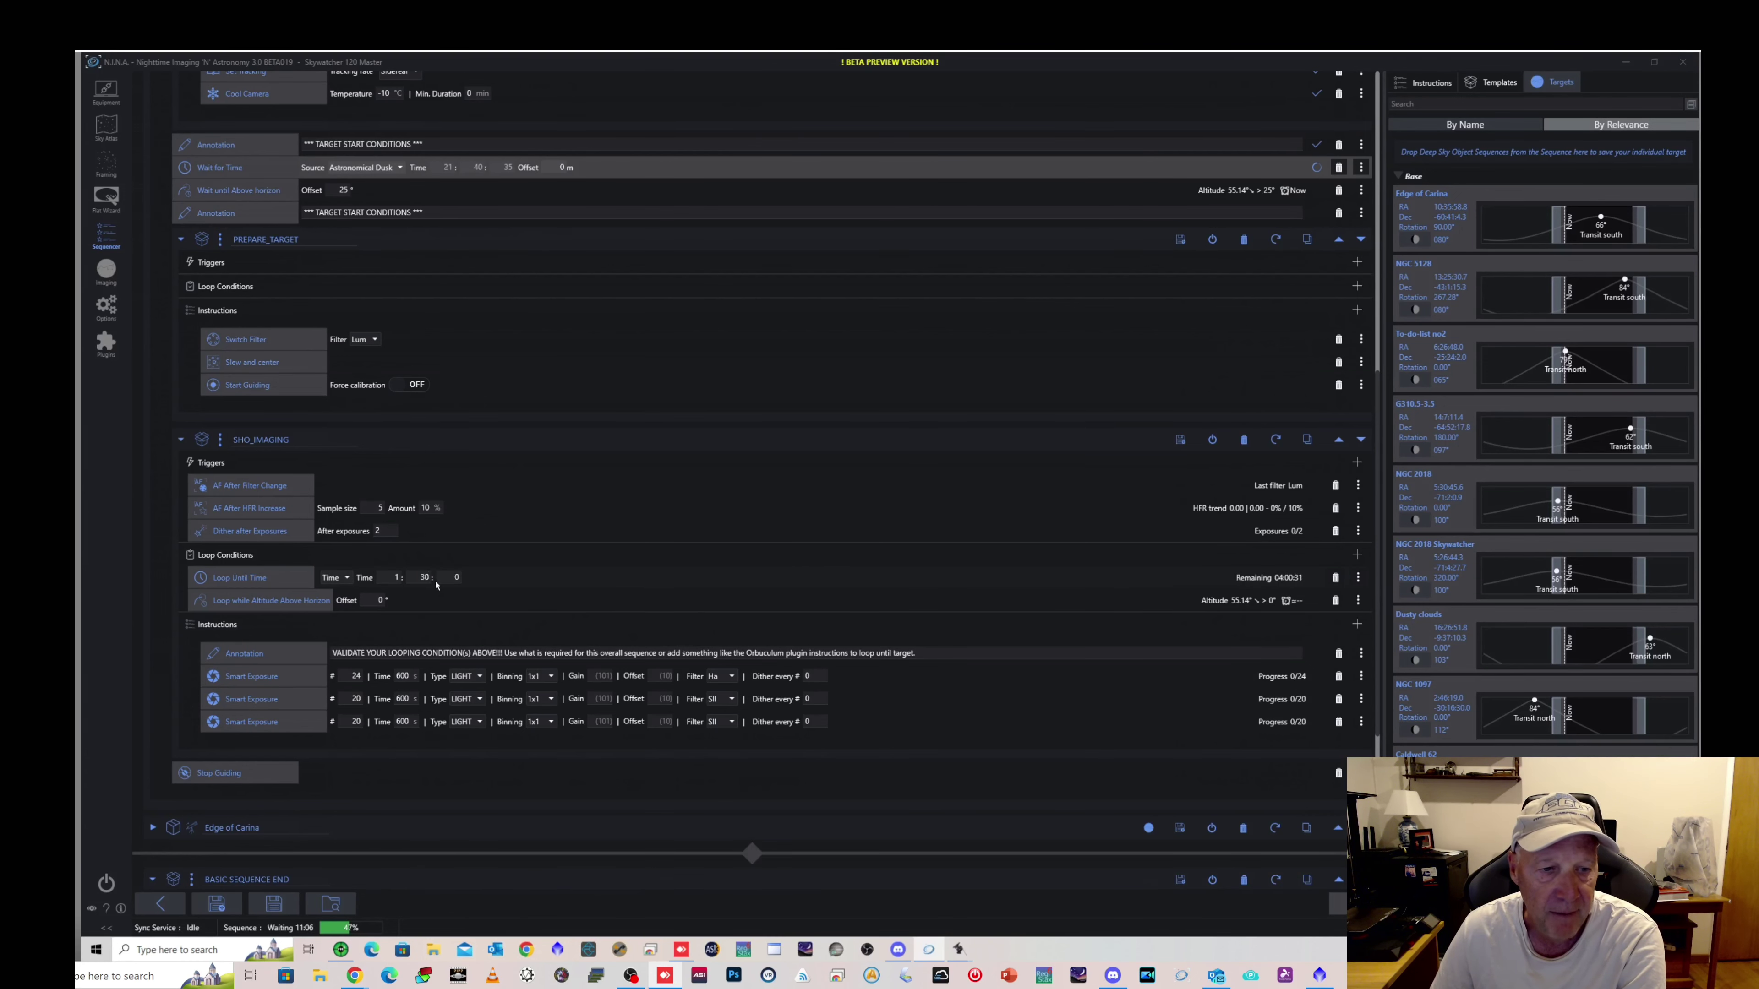
{"action": "scroll", "coordinate": [436, 585], "scroll_direction": "down", "scroll_amount": 3}
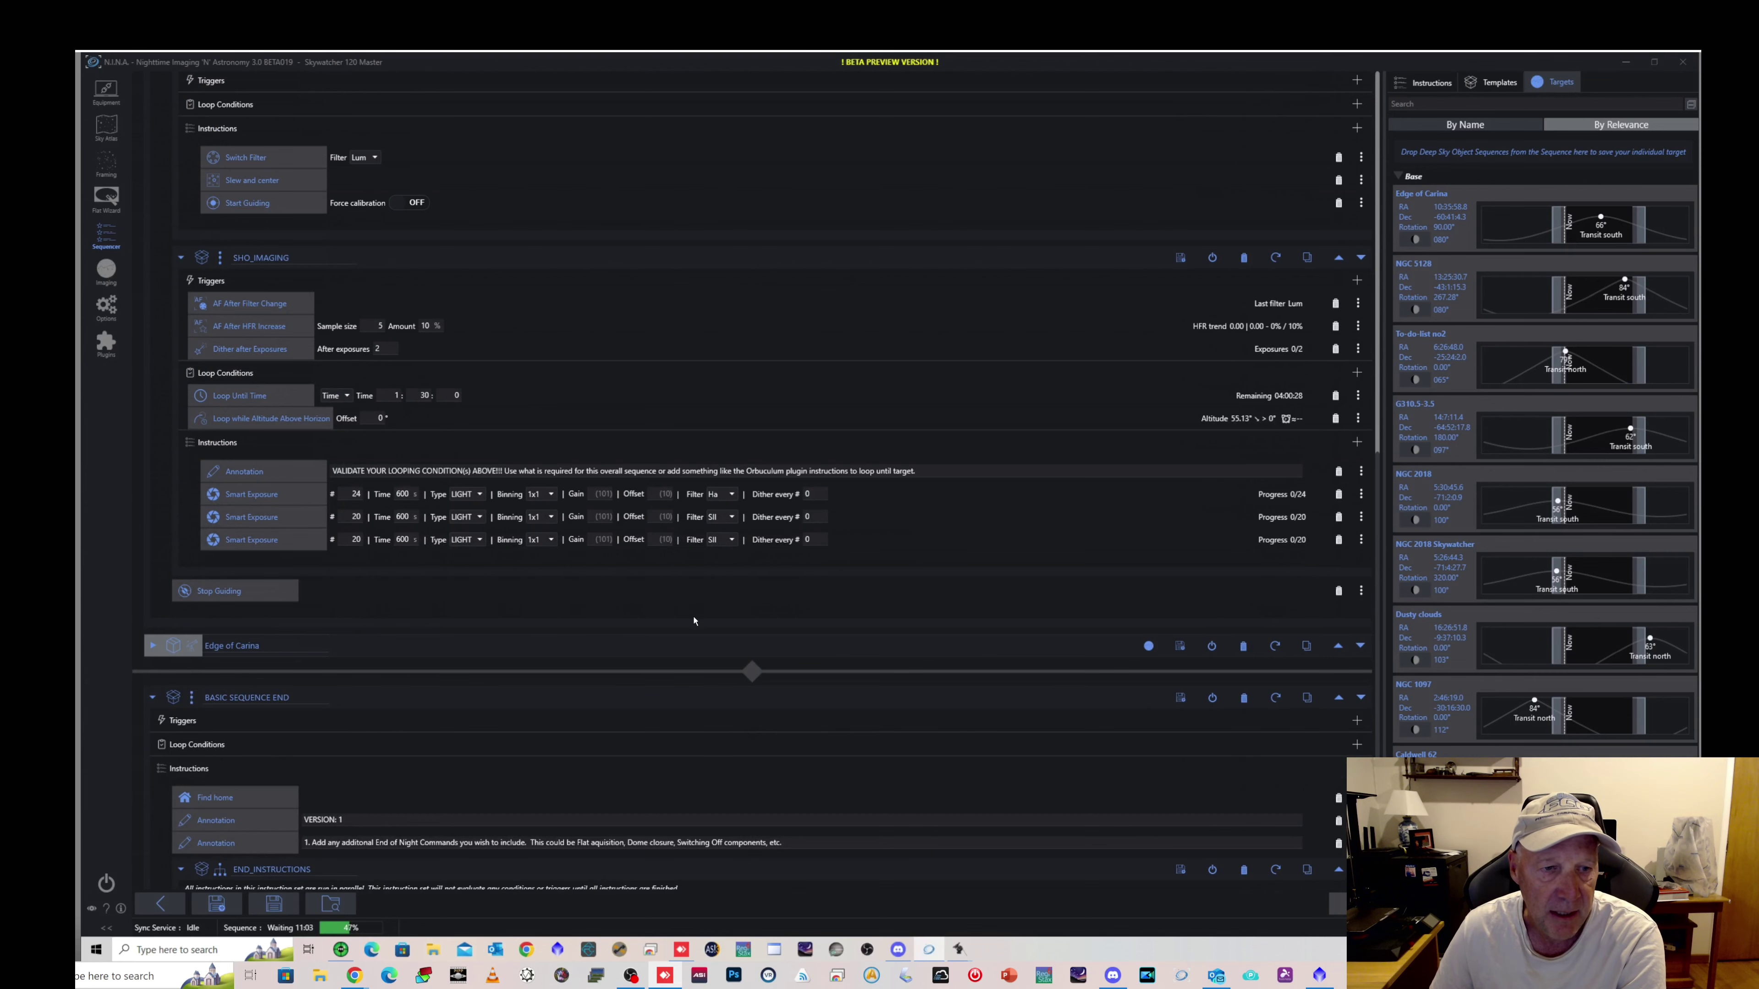
- Review the Edge of Carina SHO_IMAGING block, then show the live Imaging sequence
{"action": "left_click", "coordinate": [153, 645]}
{"action": "scroll", "coordinate": [950, 532], "scroll_direction": "down", "scroll_amount": 5}
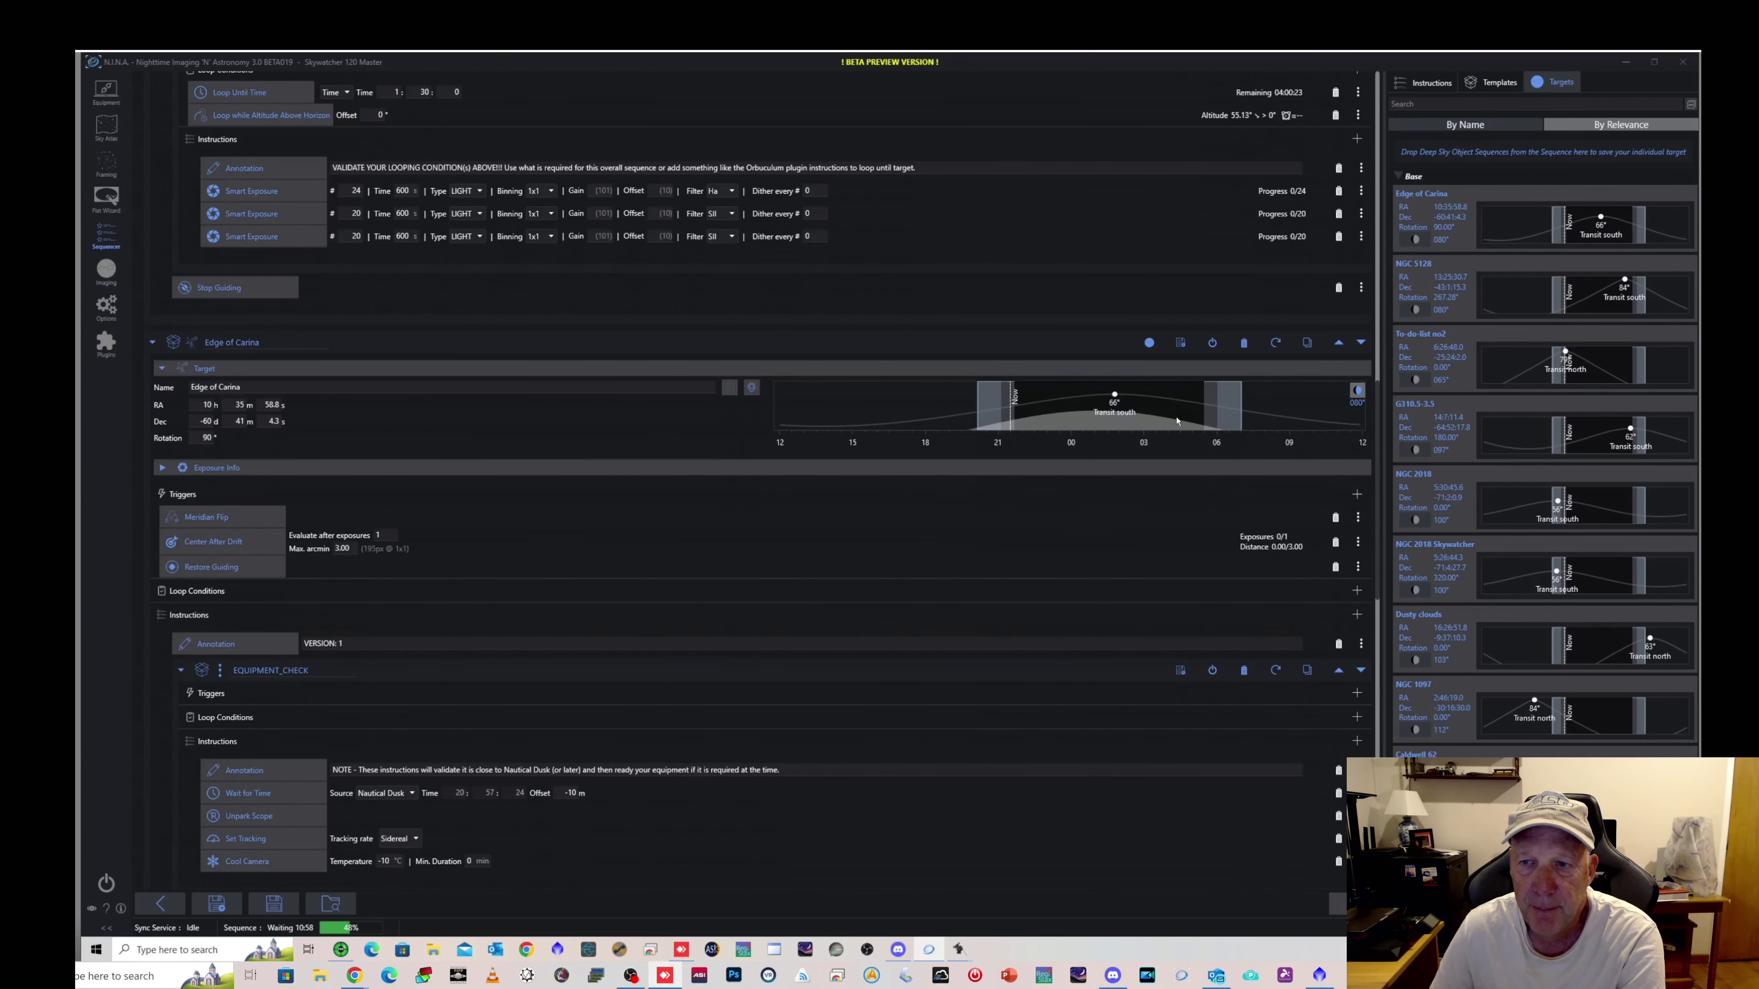
{"action": "scroll", "coordinate": [876, 580], "scroll_direction": "down", "scroll_amount": 5}
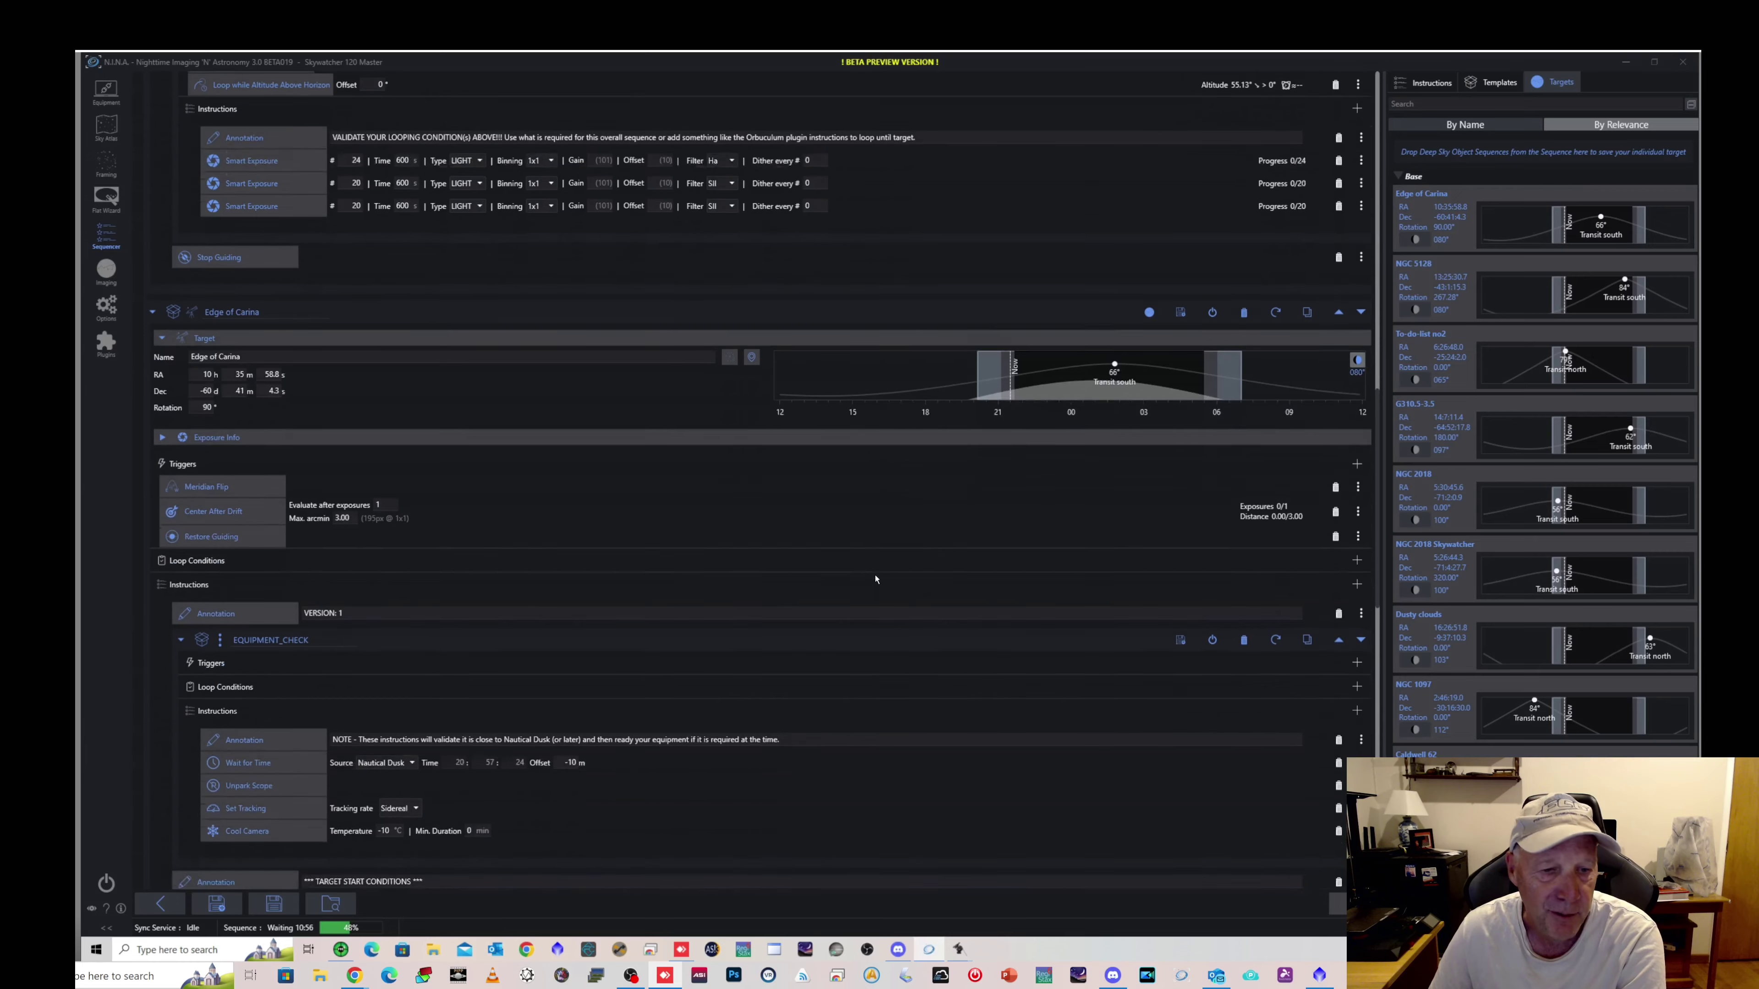
{"action": "scroll", "coordinate": [875, 575], "scroll_direction": "down", "scroll_amount": 4}
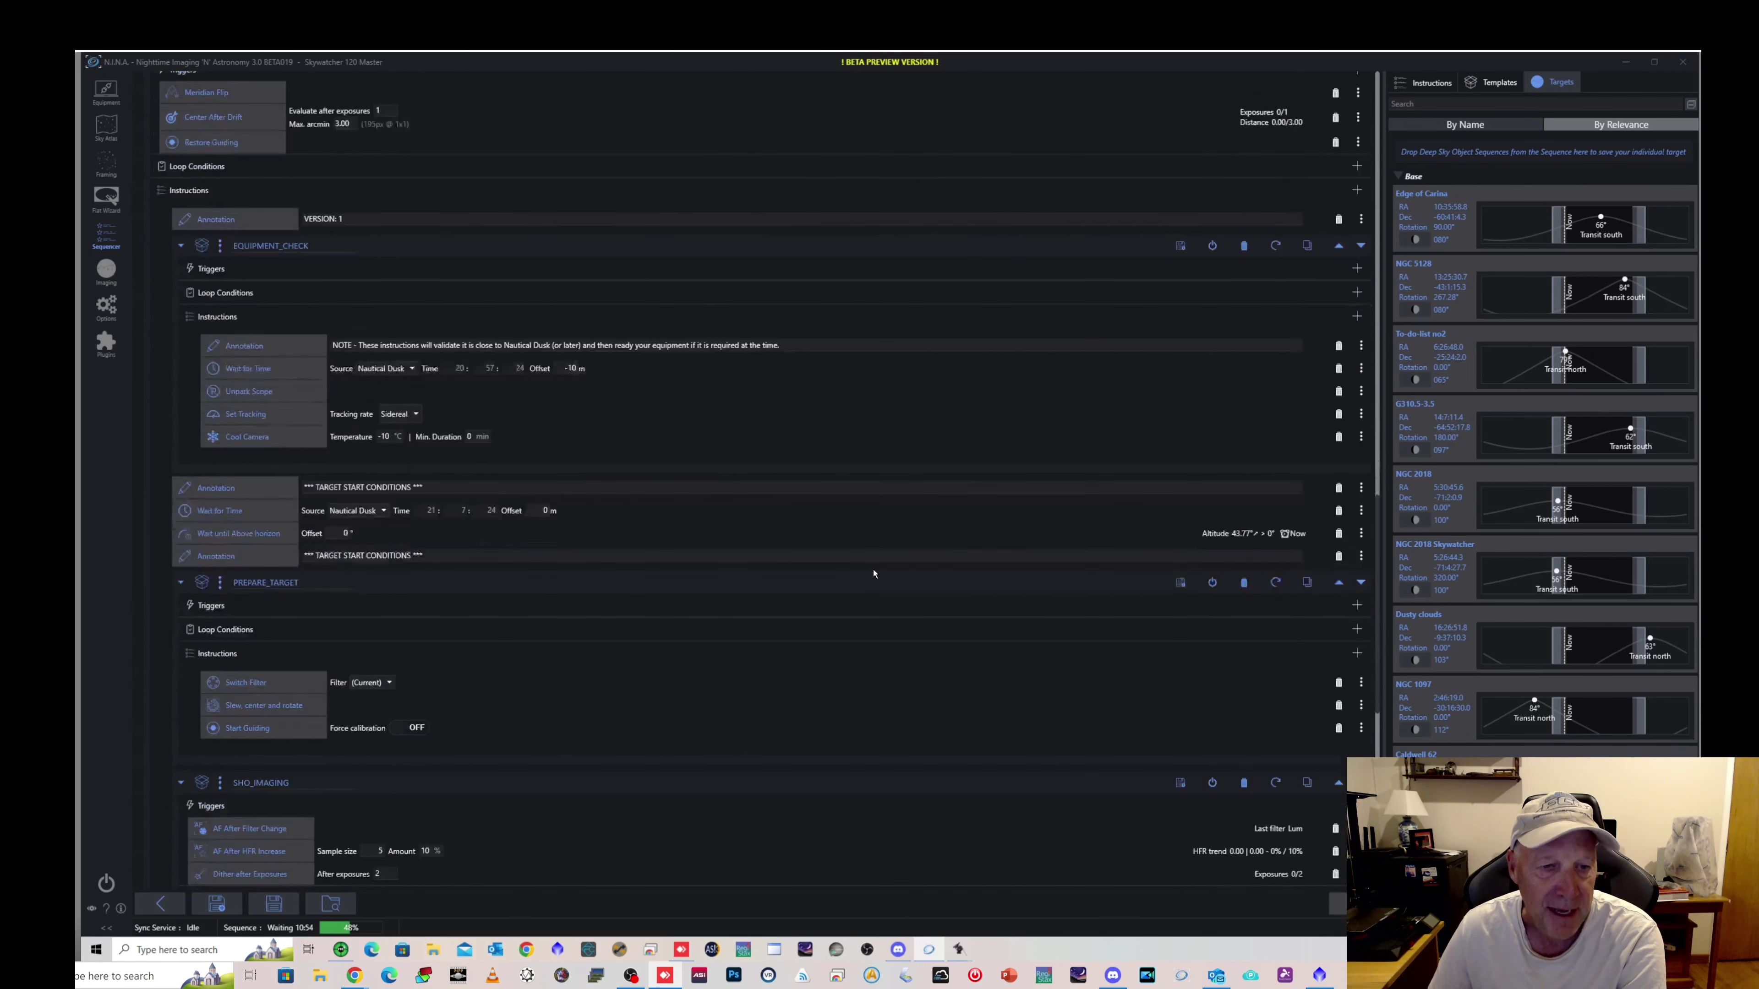
{"action": "scroll", "coordinate": [873, 574], "scroll_direction": "down", "scroll_amount": 1}
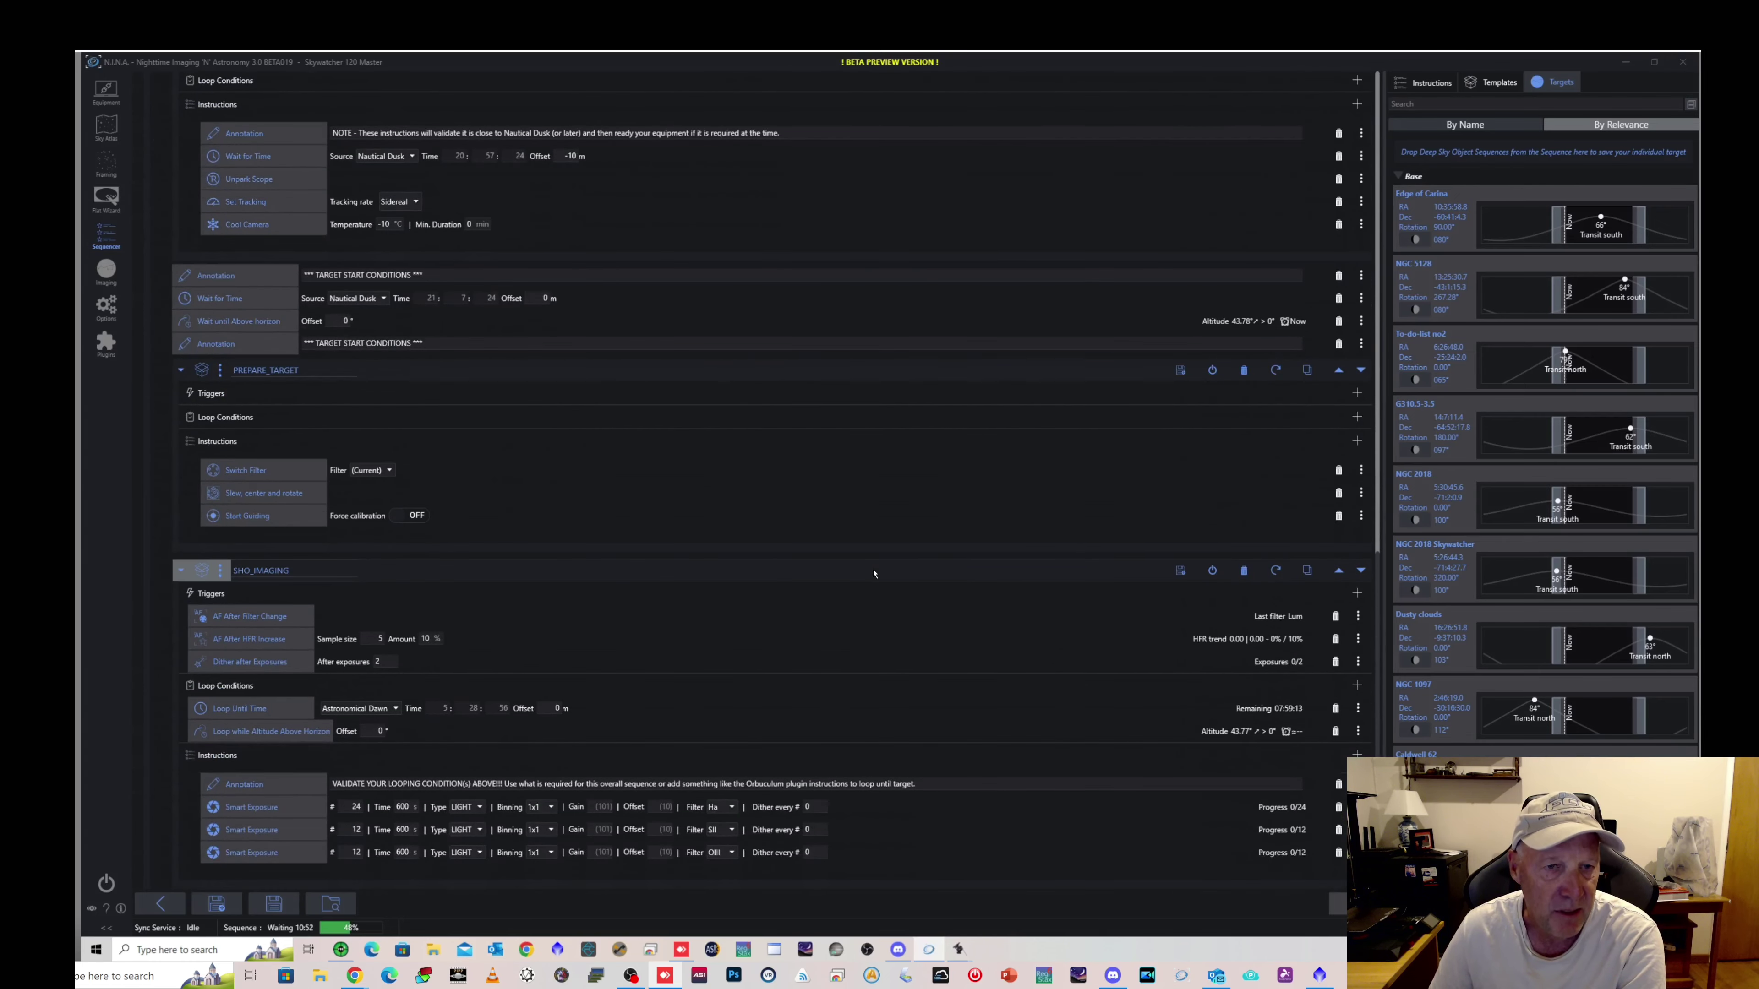
{"action": "scroll", "coordinate": [868, 574], "scroll_direction": "down", "scroll_amount": 1}
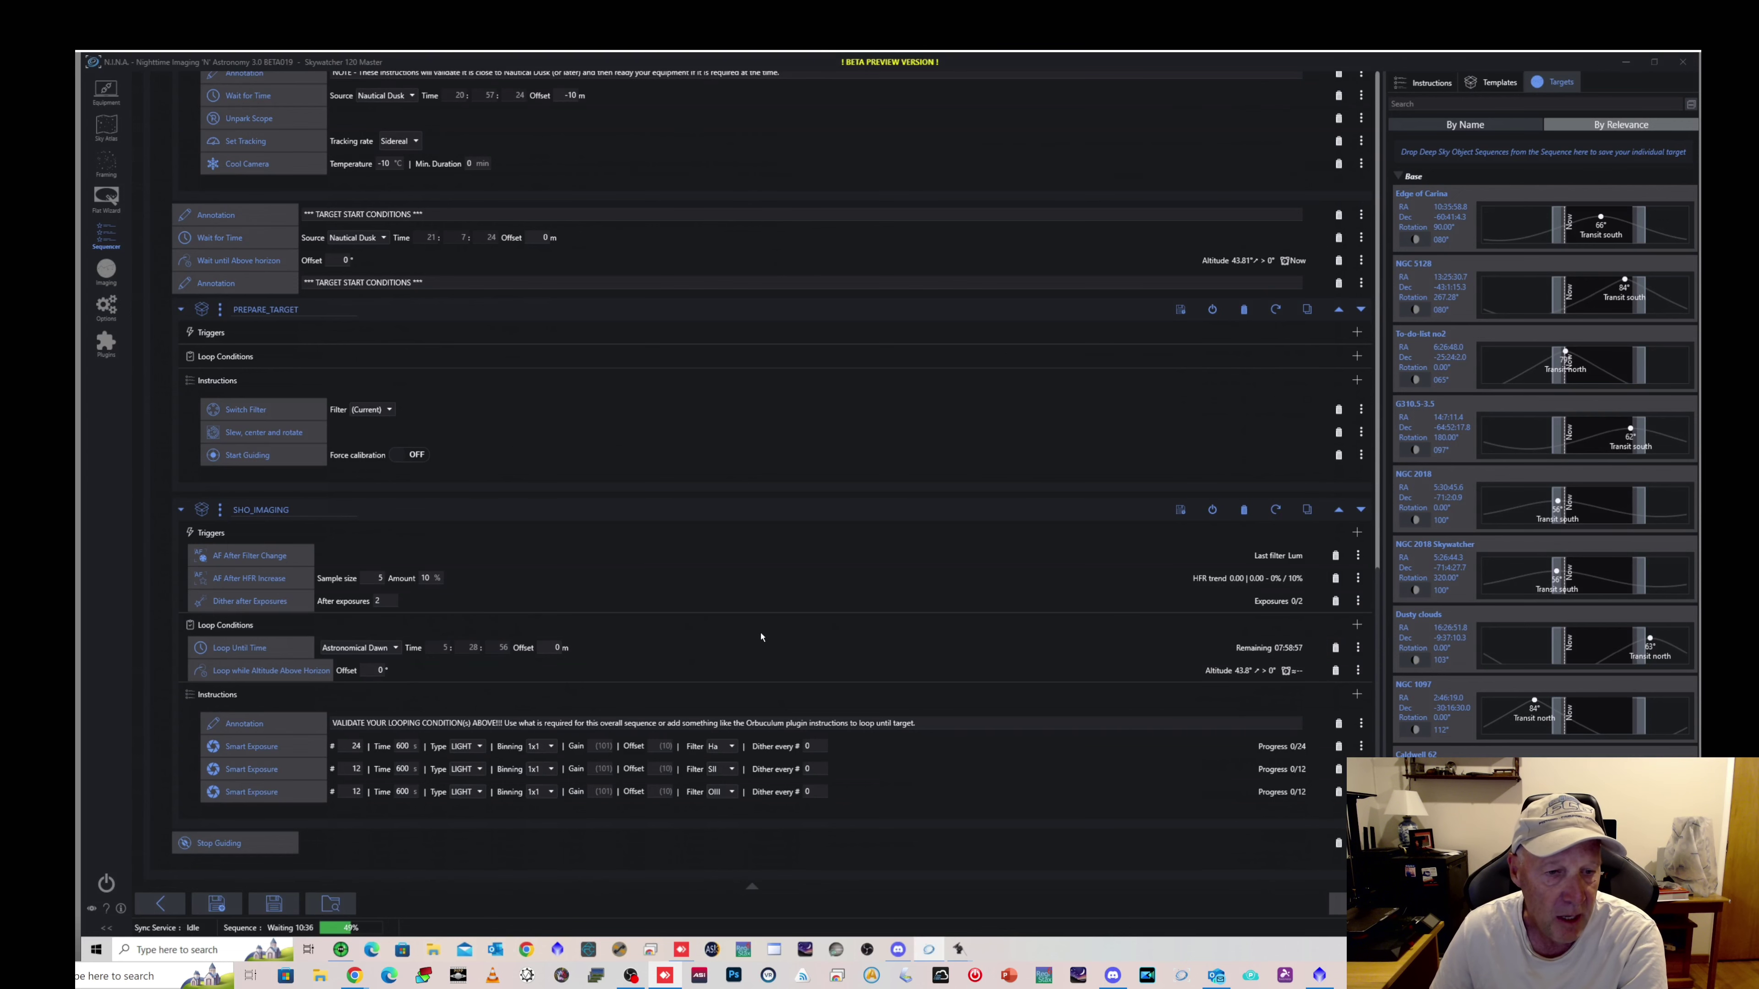
{"action": "scroll", "coordinate": [765, 631], "scroll_direction": "up", "scroll_amount": 3}
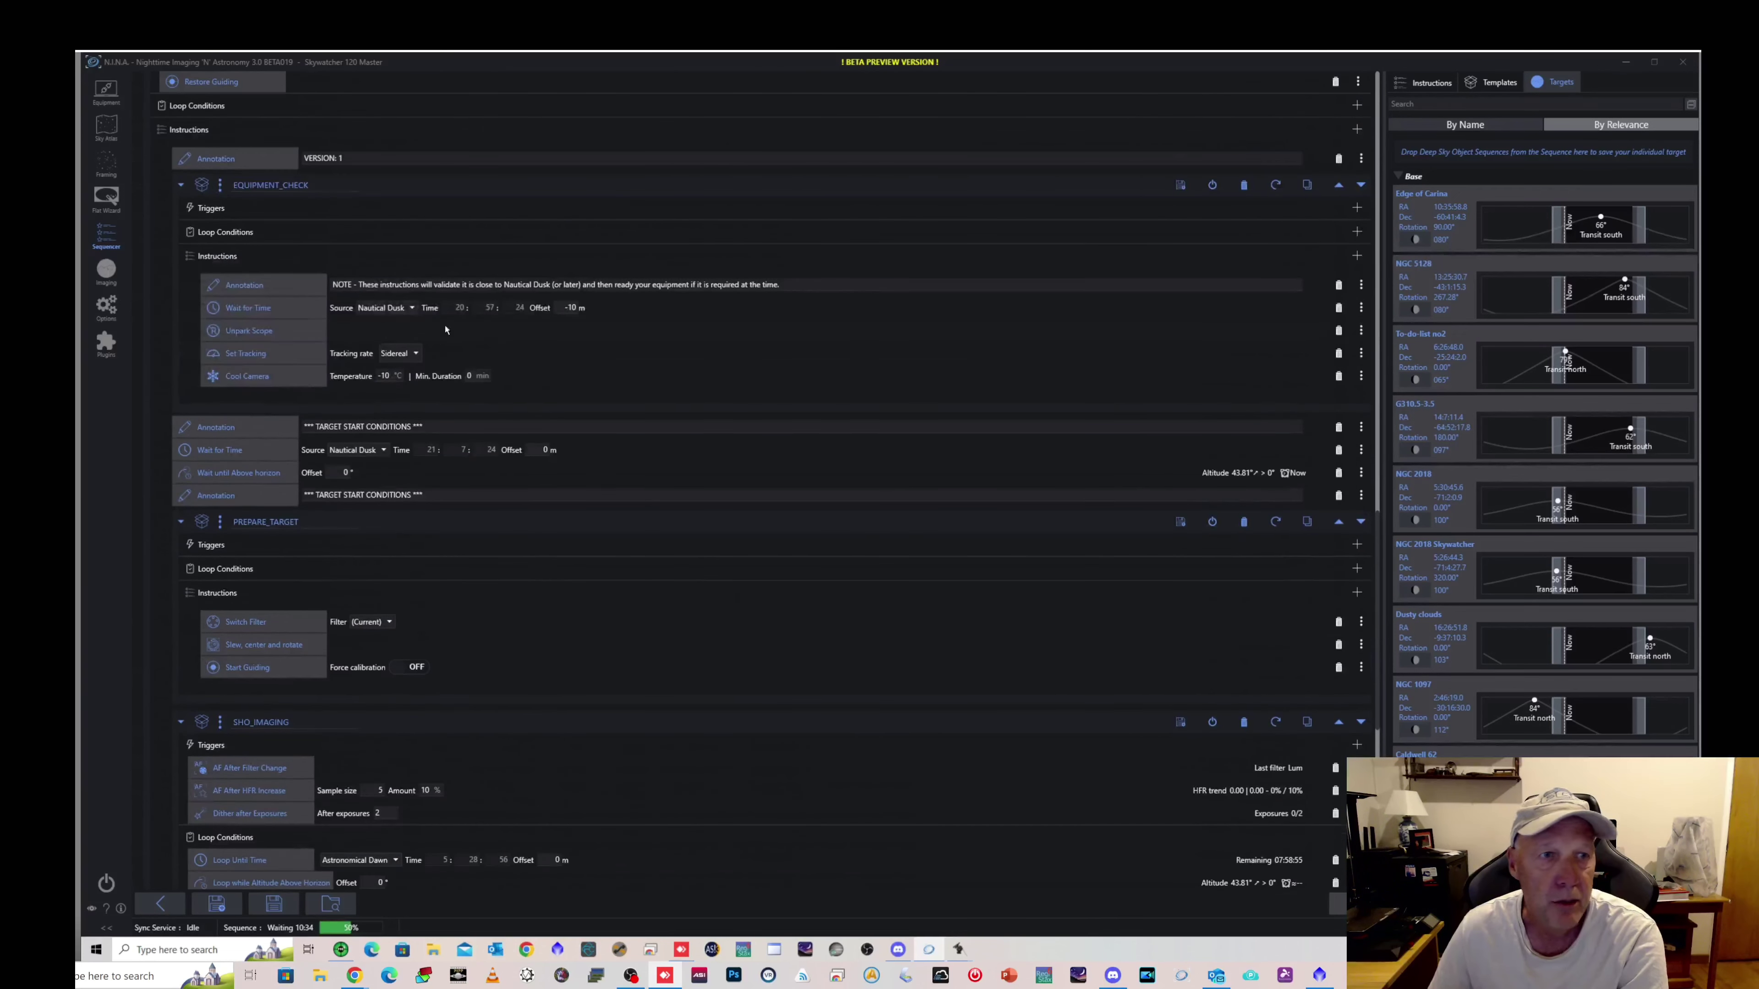
{"action": "left_click", "coordinate": [107, 269]}
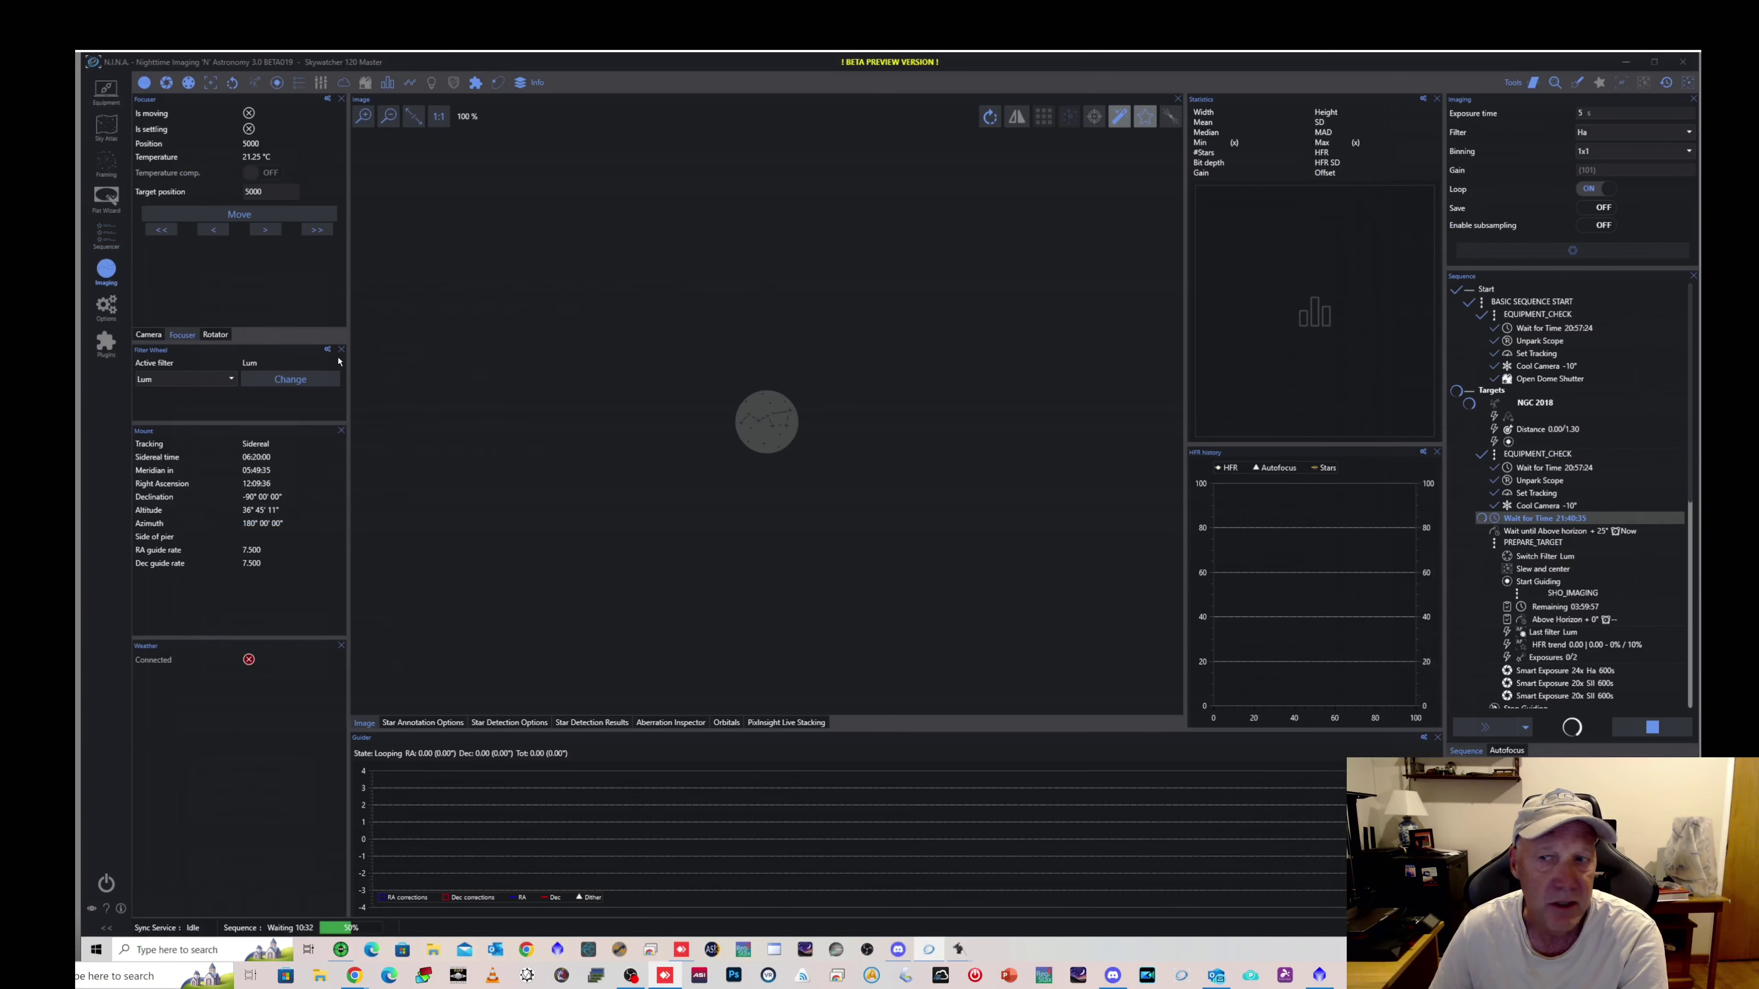
- Check the target's Wait for Time step in the Sequencer, then return to live imaging
{"action": "double_click", "coordinate": [1572, 521]}
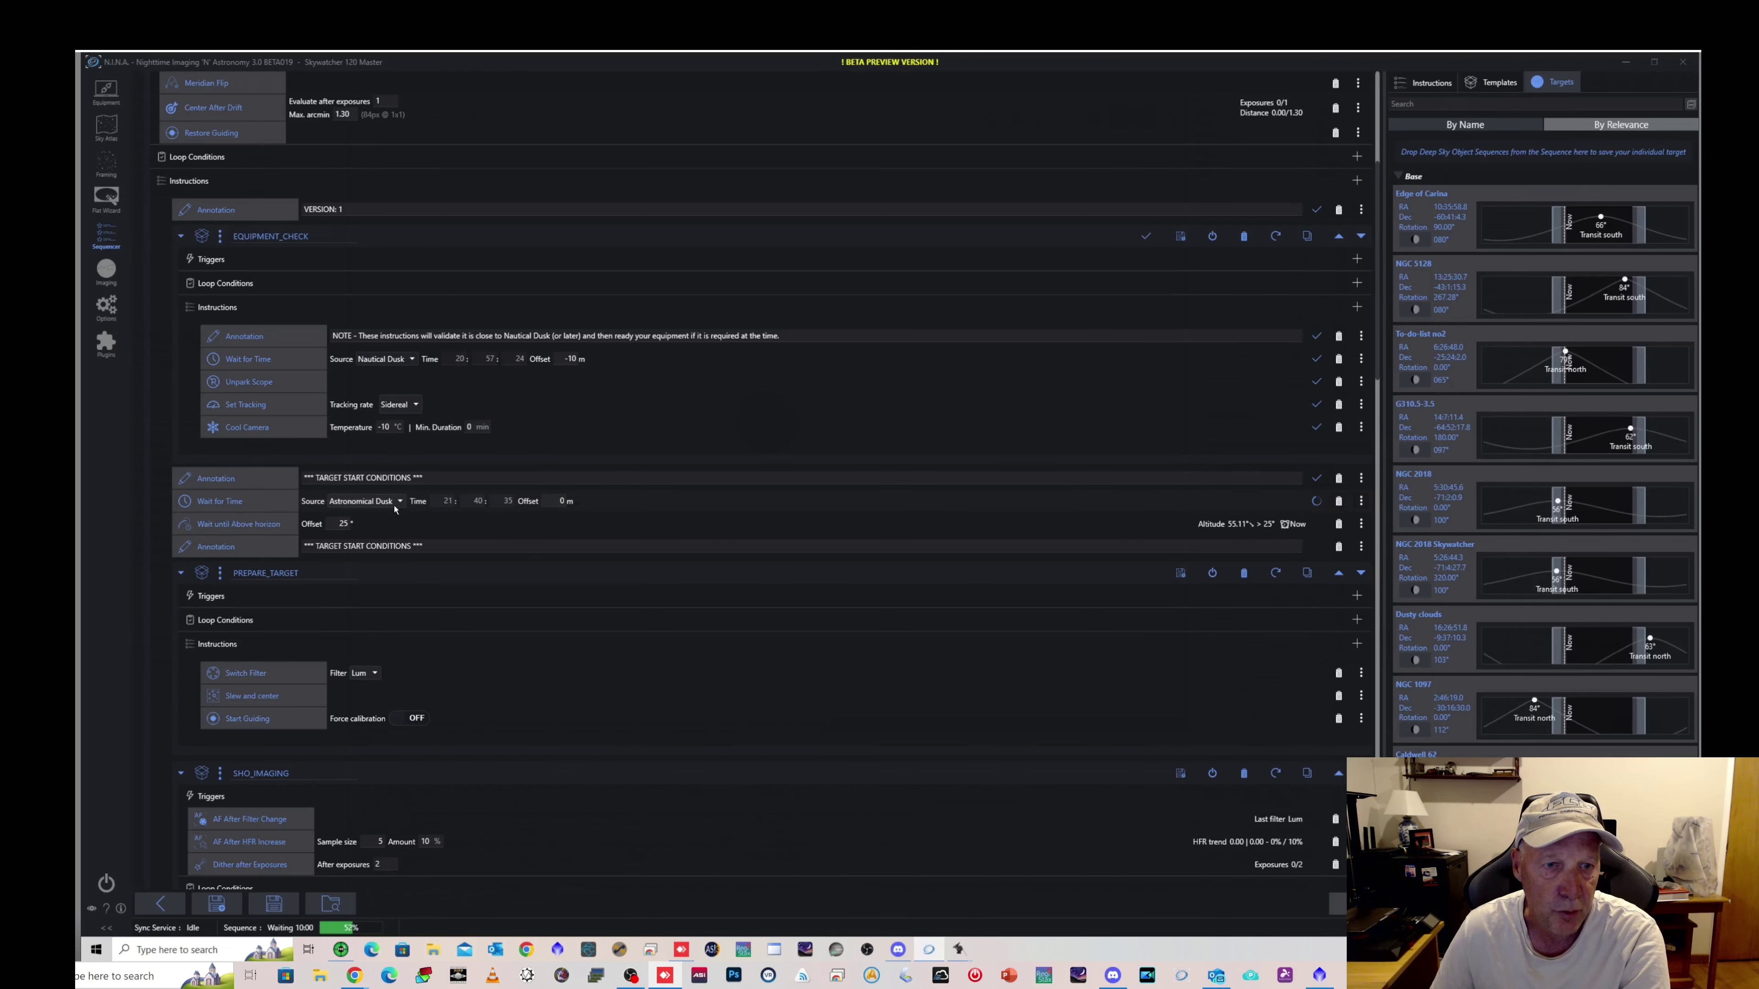
{"action": "left_click", "coordinate": [107, 292]}
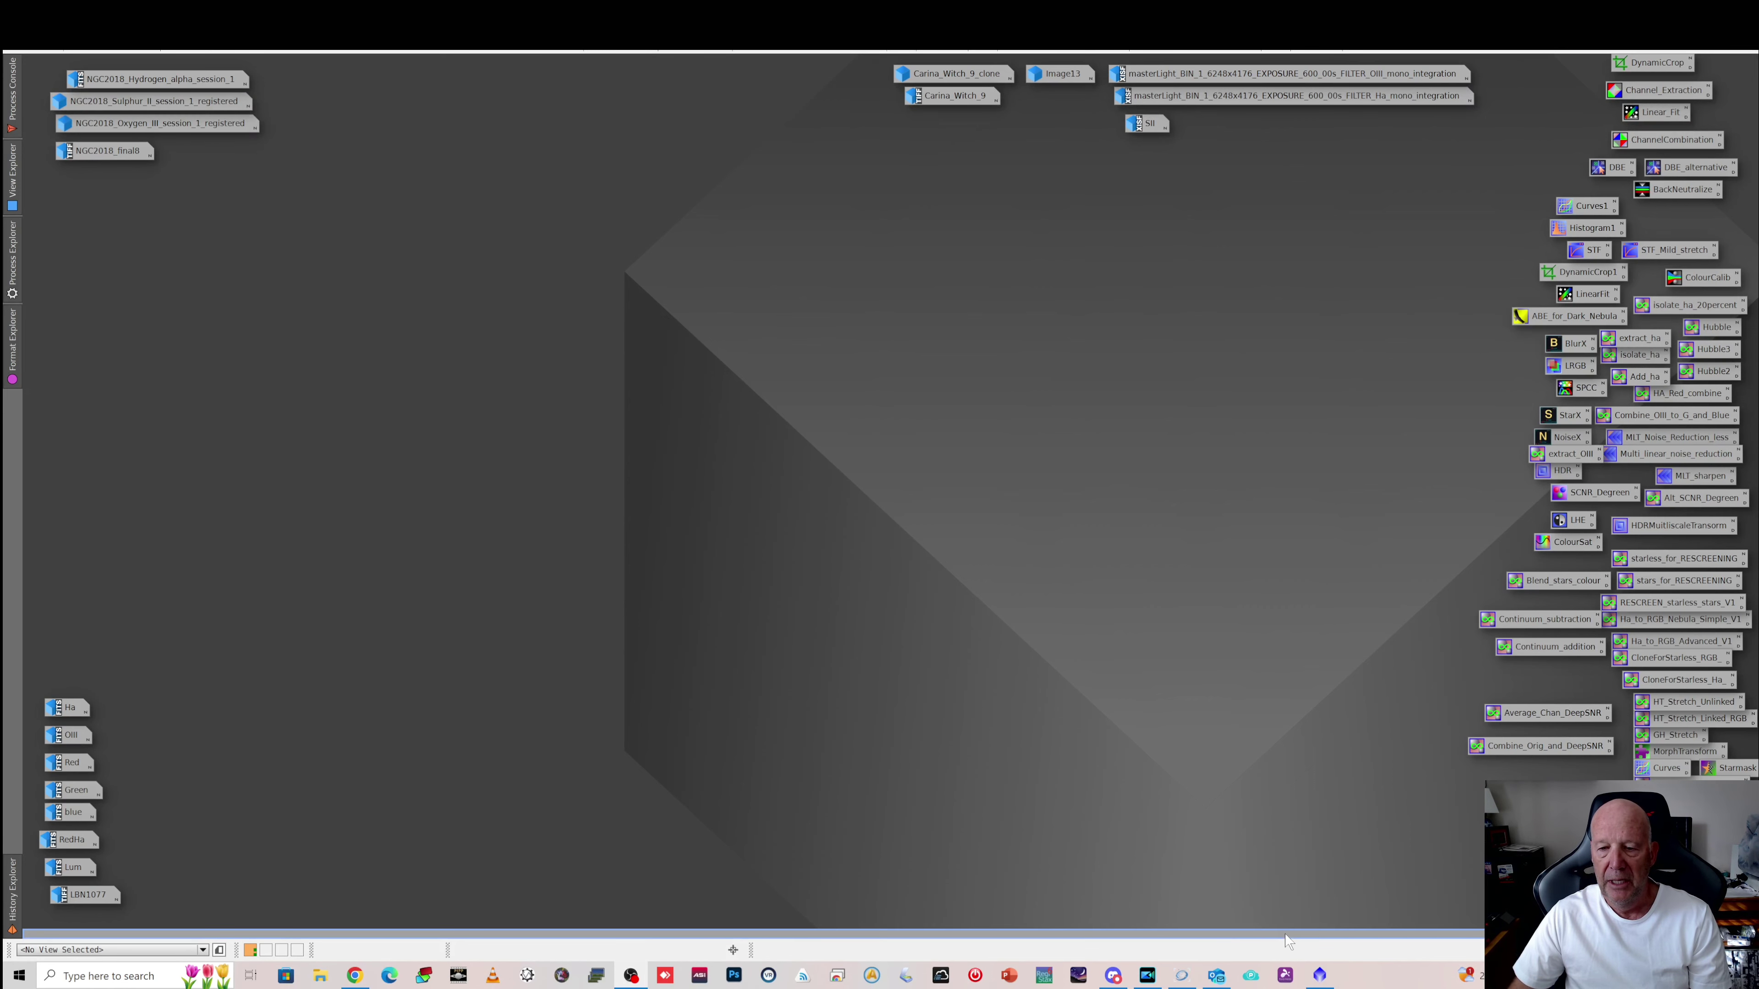
- Recentre the NGC 2018 framing on the sky map and zoom to a 3° field of view
{"action": "left_click", "coordinate": [1182, 975]}
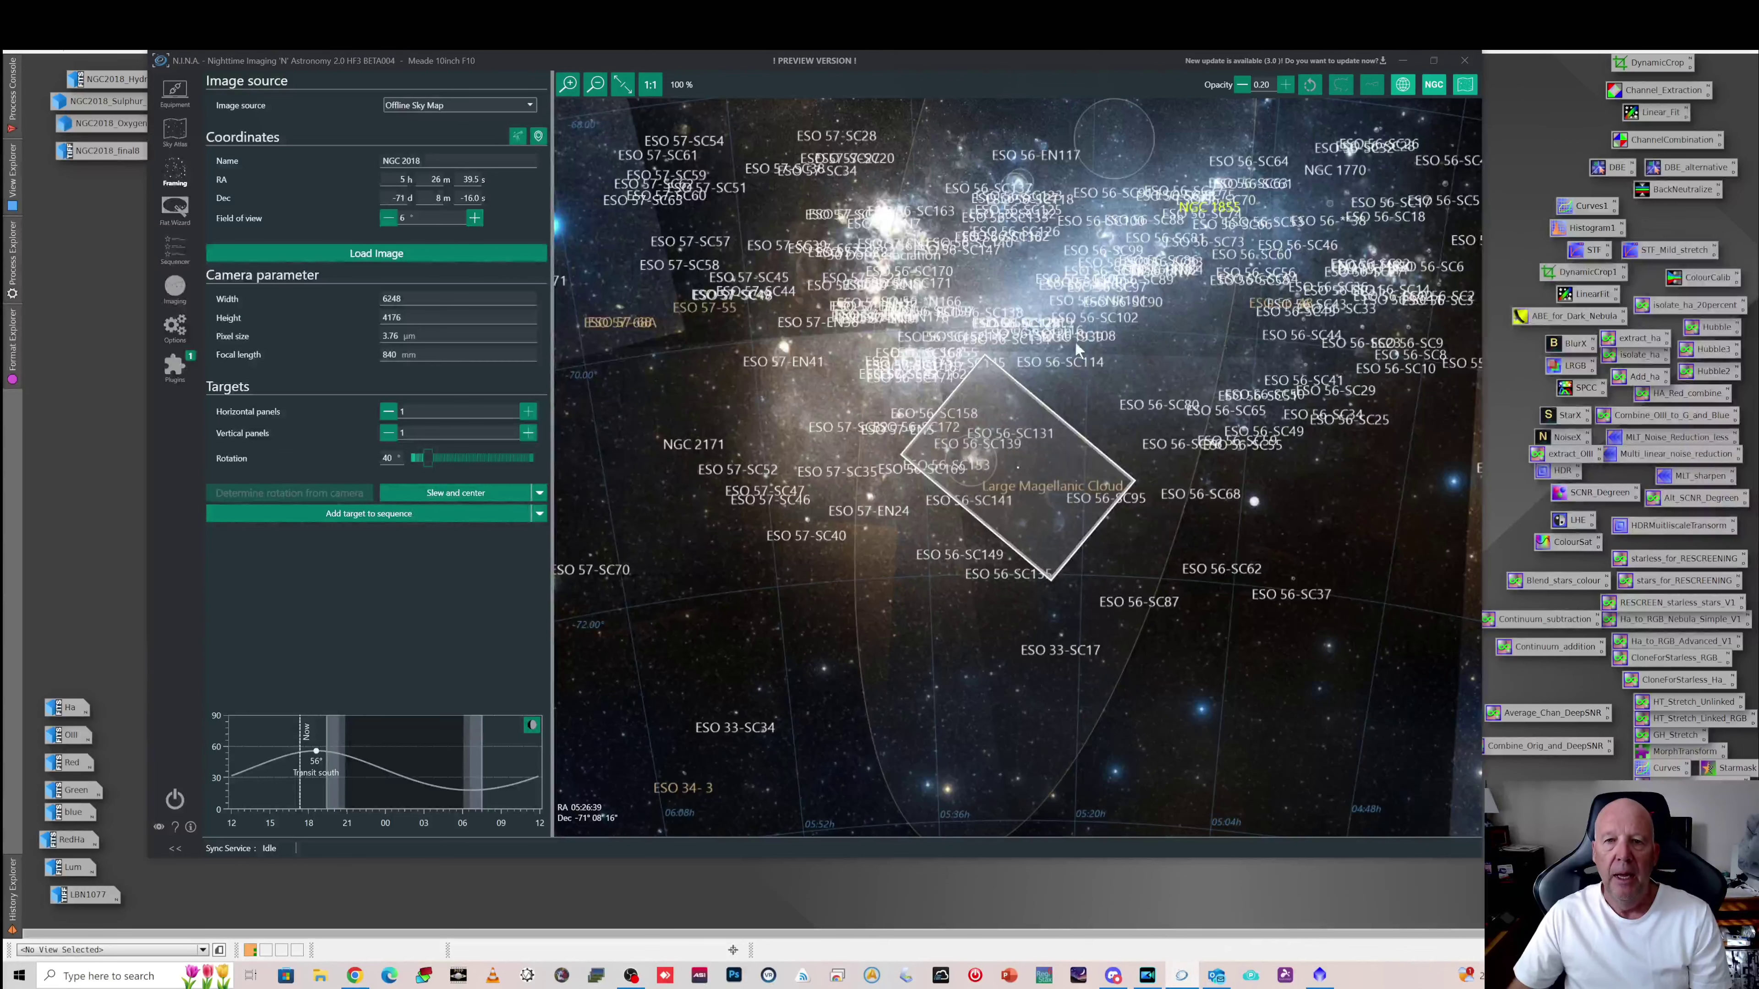
{"action": "left_click_drag", "start_coordinate": [1054, 305], "coordinate": [1059, 356]}
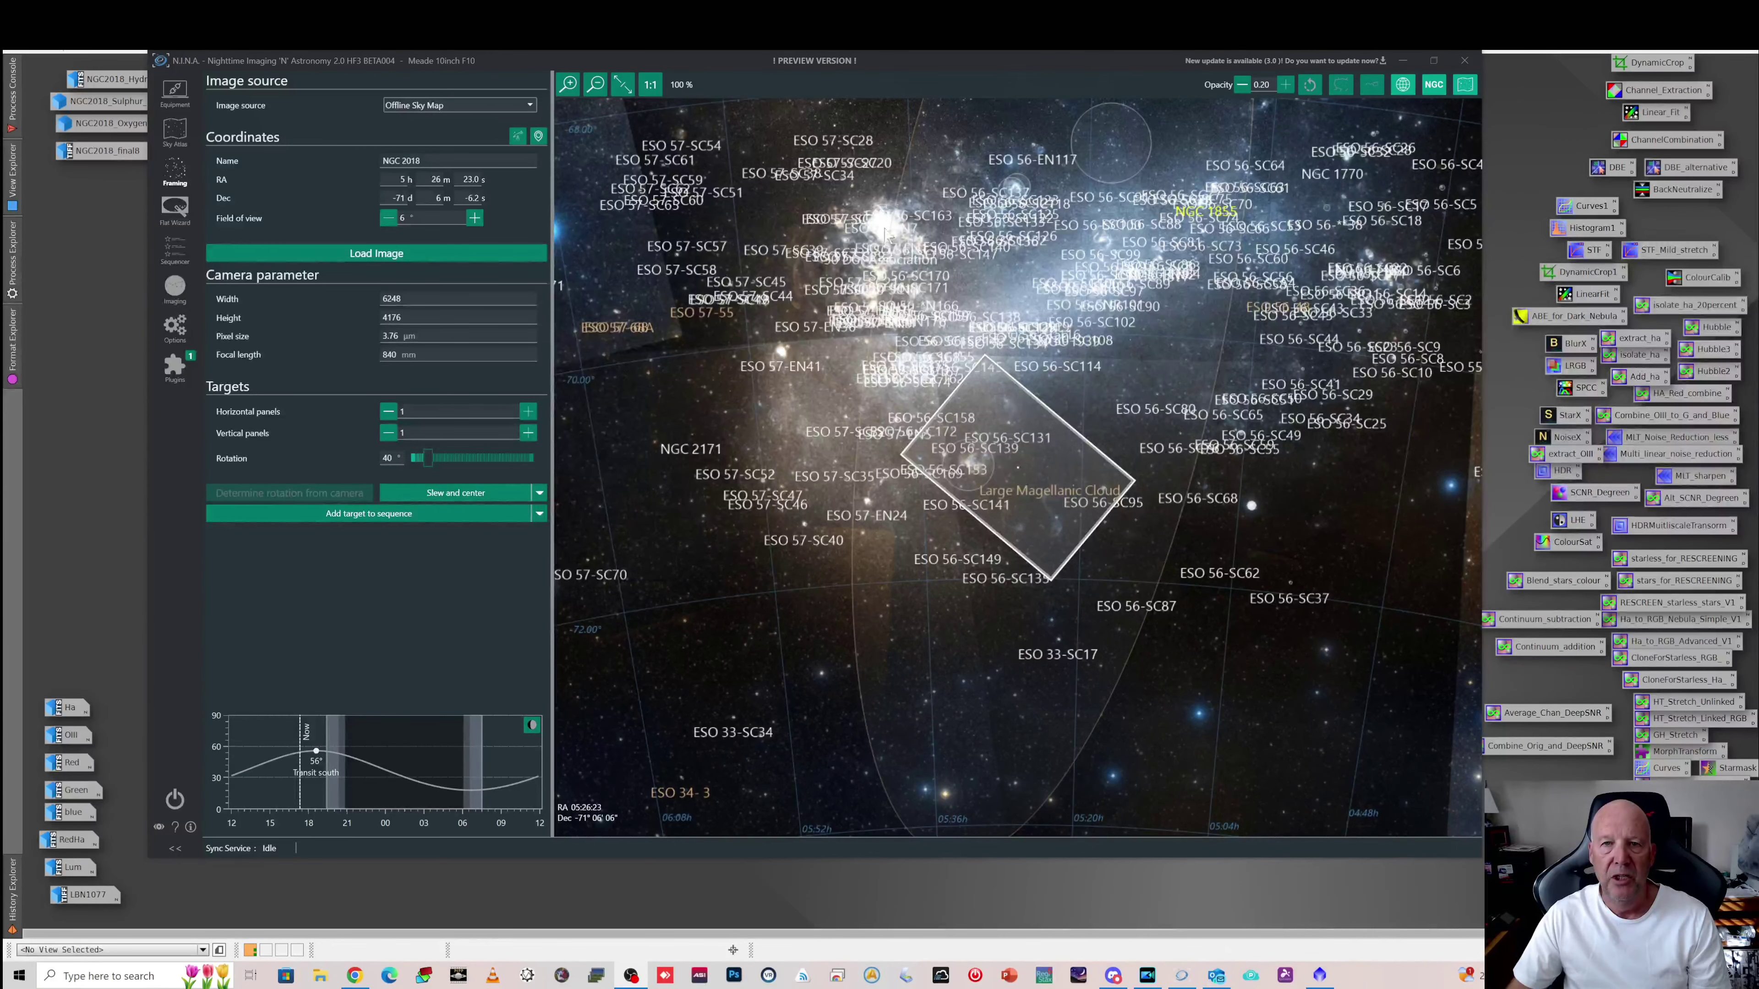
{"action": "scroll", "coordinate": [1015, 477], "scroll_direction": "up", "scroll_amount": 2}
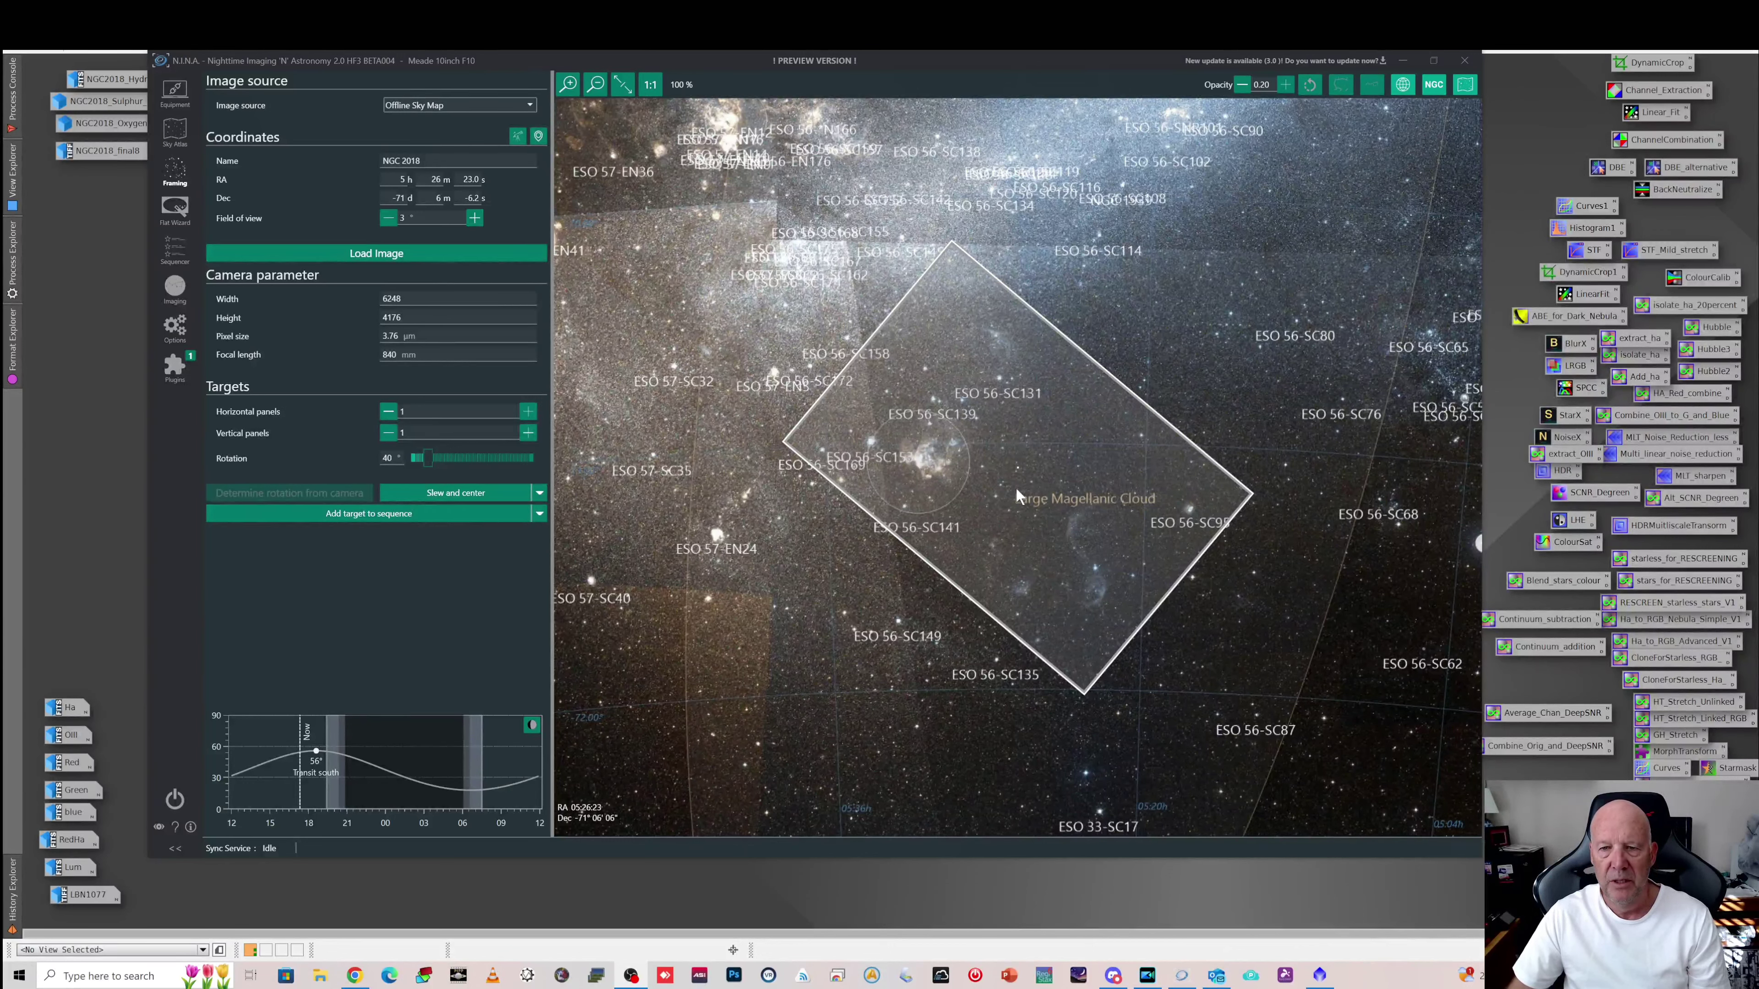
- Open the NGC2018 Ha, SII and OIII images in PixInsight side by side for comparison
{"action": "left_click", "coordinate": [1404, 61]}
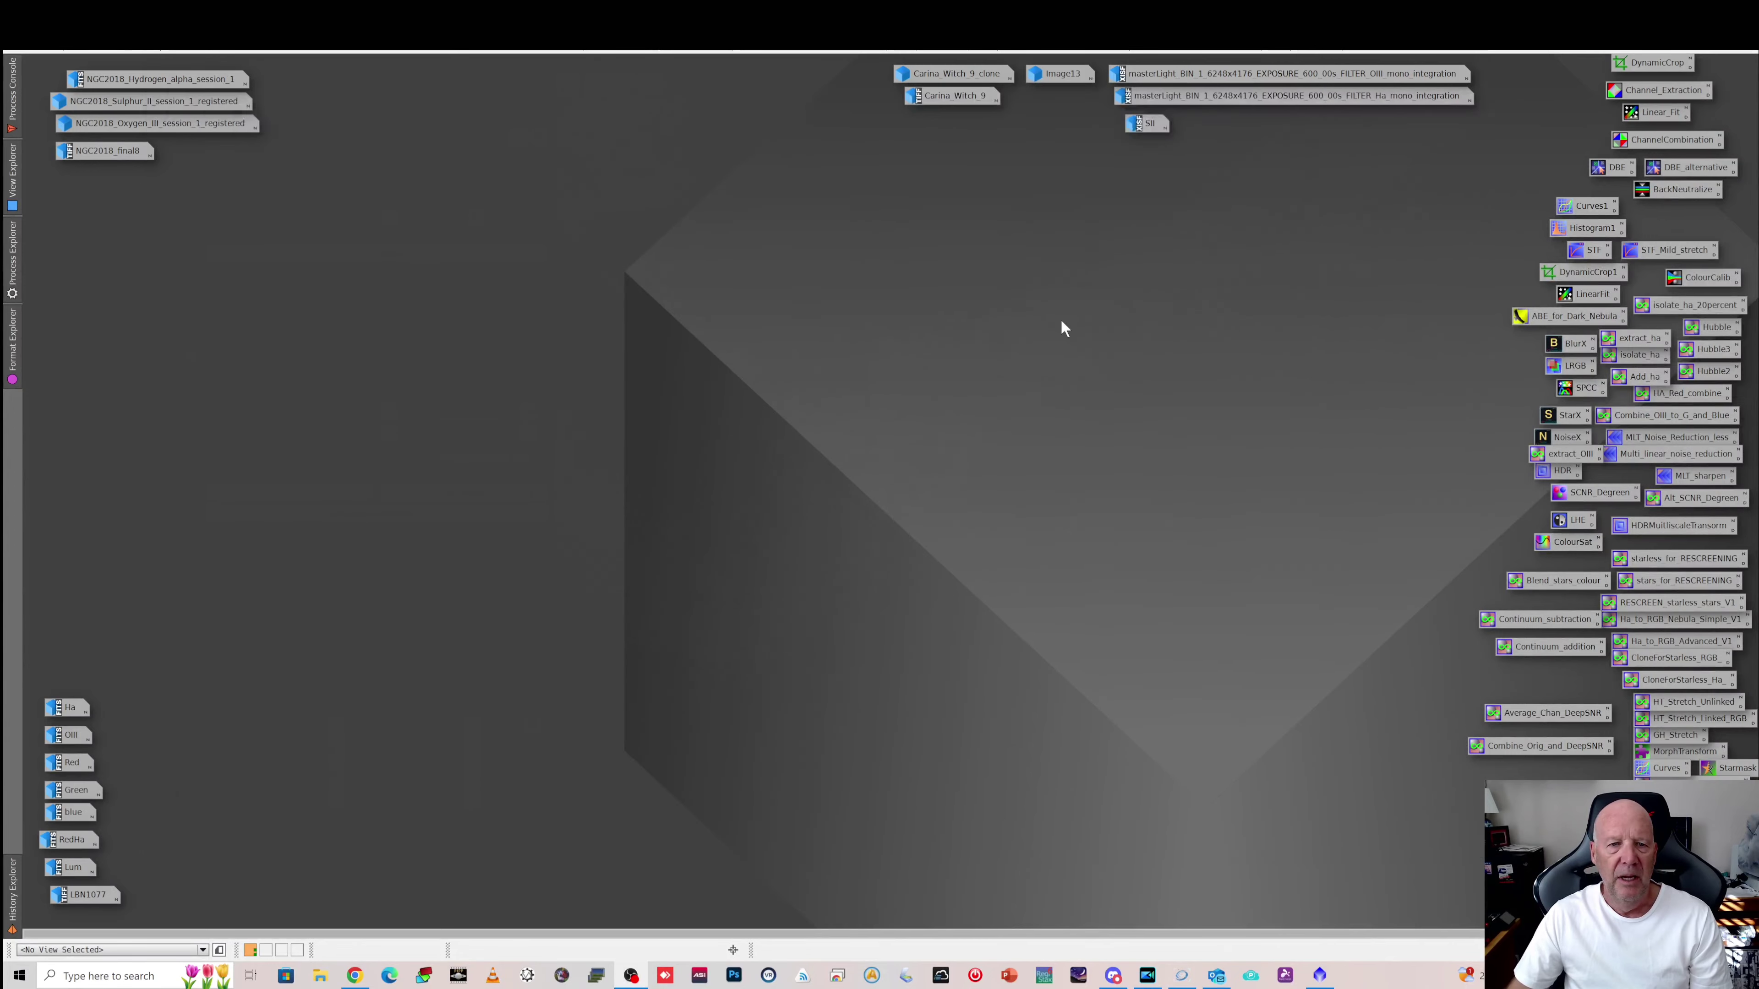
{"action": "double_click", "coordinate": [201, 78]}
{"action": "left_click_drag", "start_coordinate": [796, 182], "coordinate": [810, 219]}
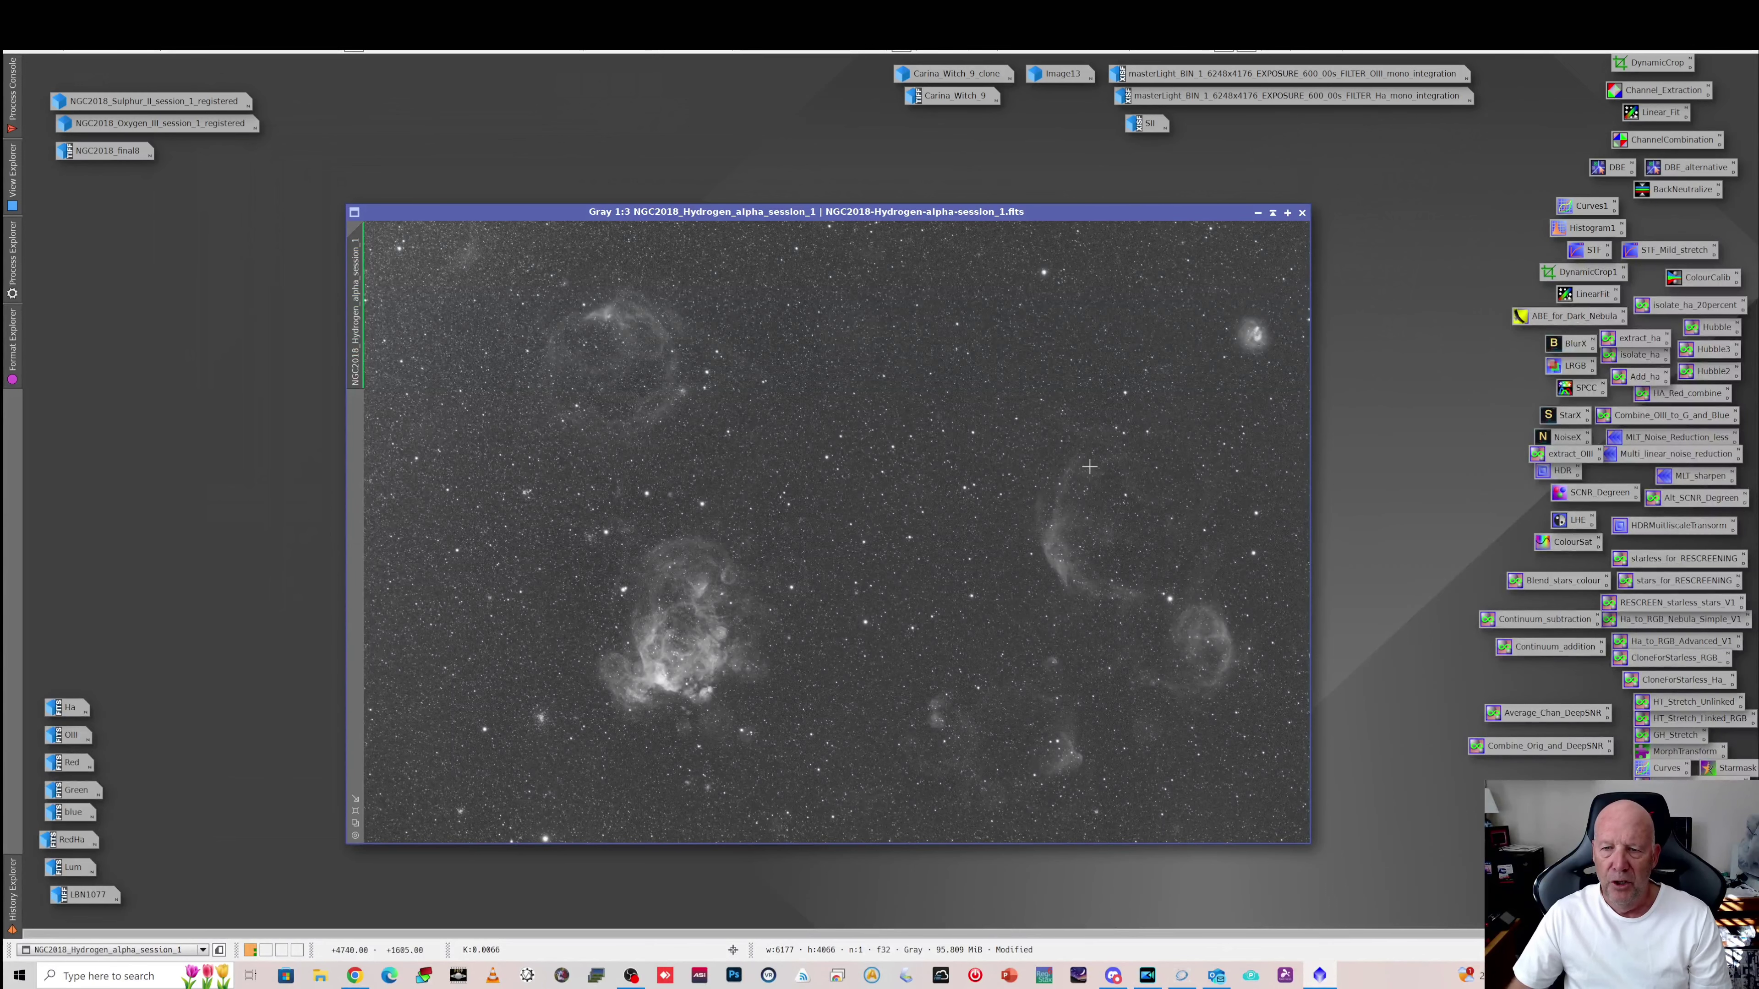
{"action": "double_click", "coordinate": [205, 102]}
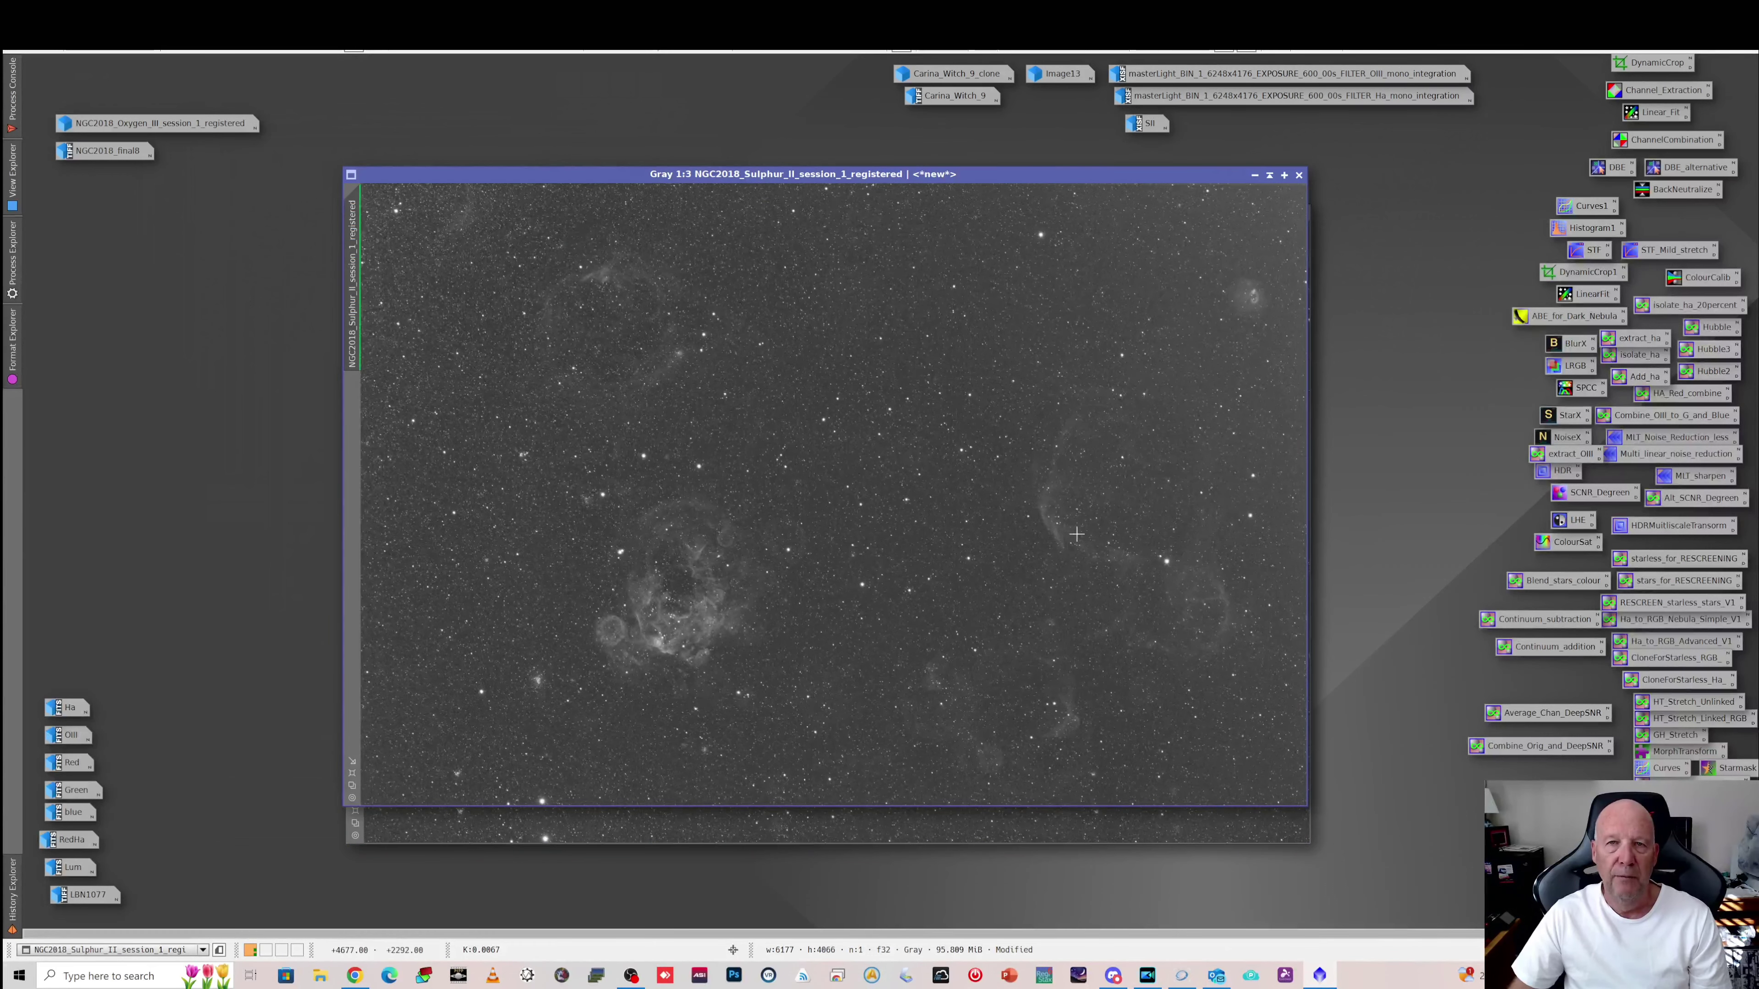
{"action": "double_click", "coordinate": [221, 129]}
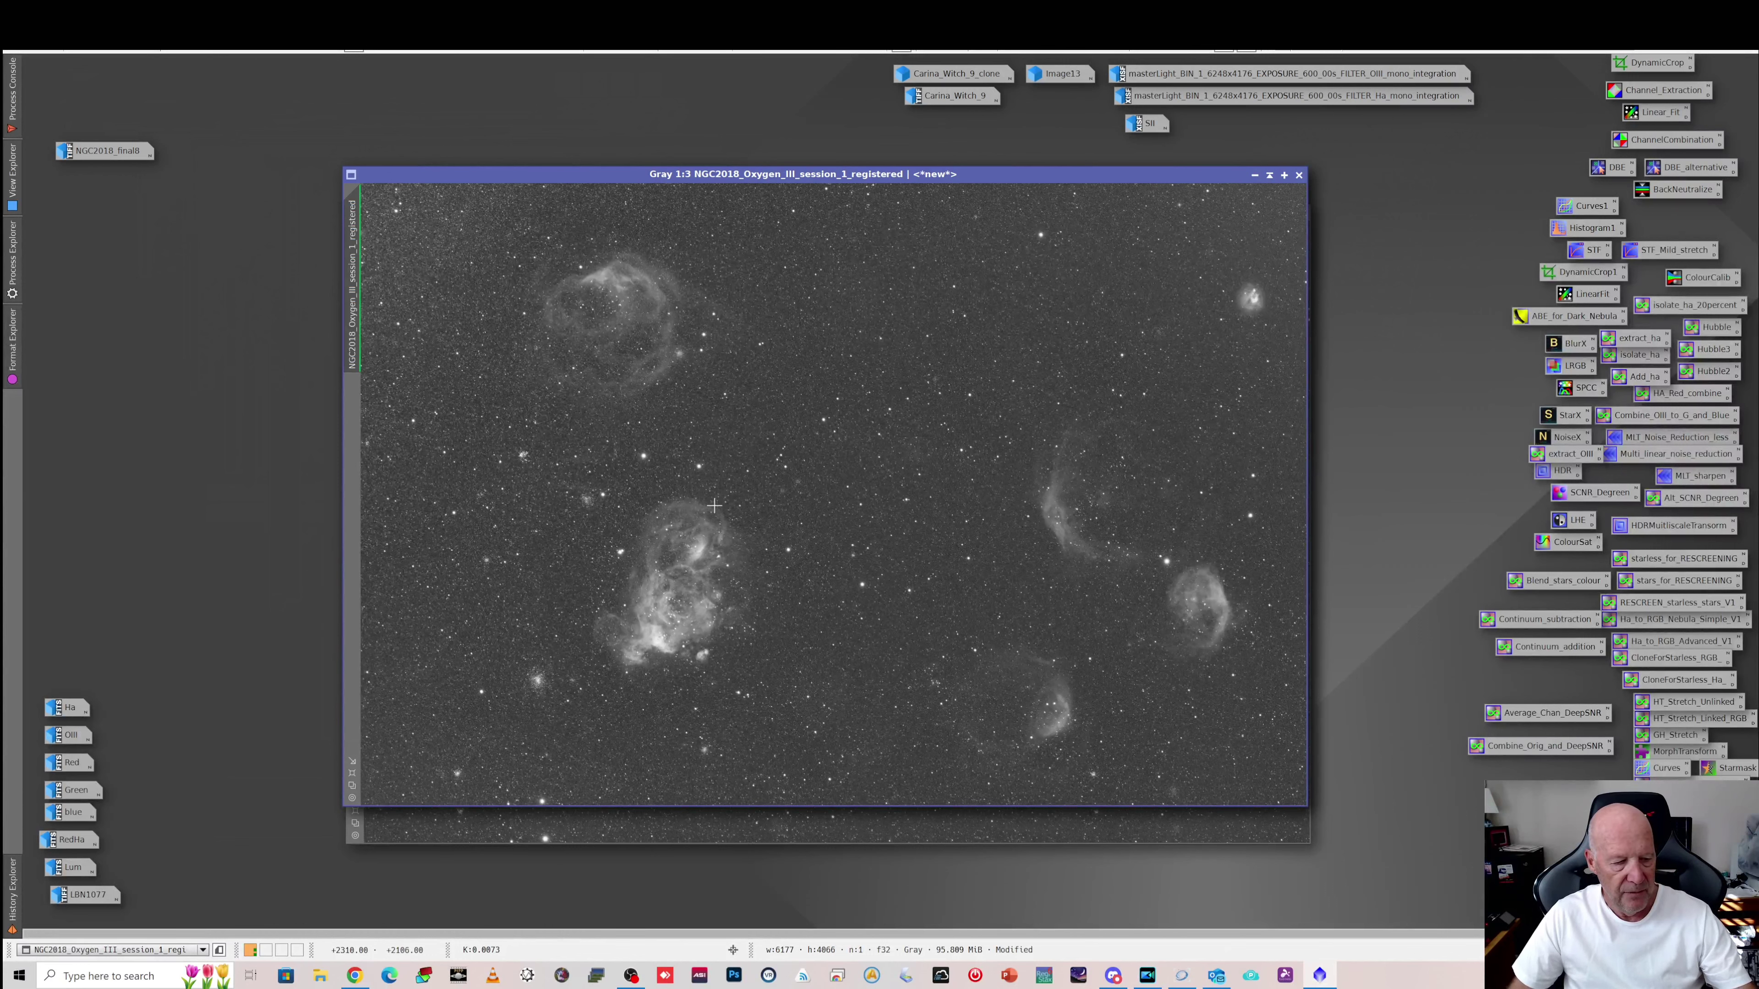
- Collapse the OIII, SII and Ha images back to icons
{"action": "left_click", "coordinate": [1253, 175]}
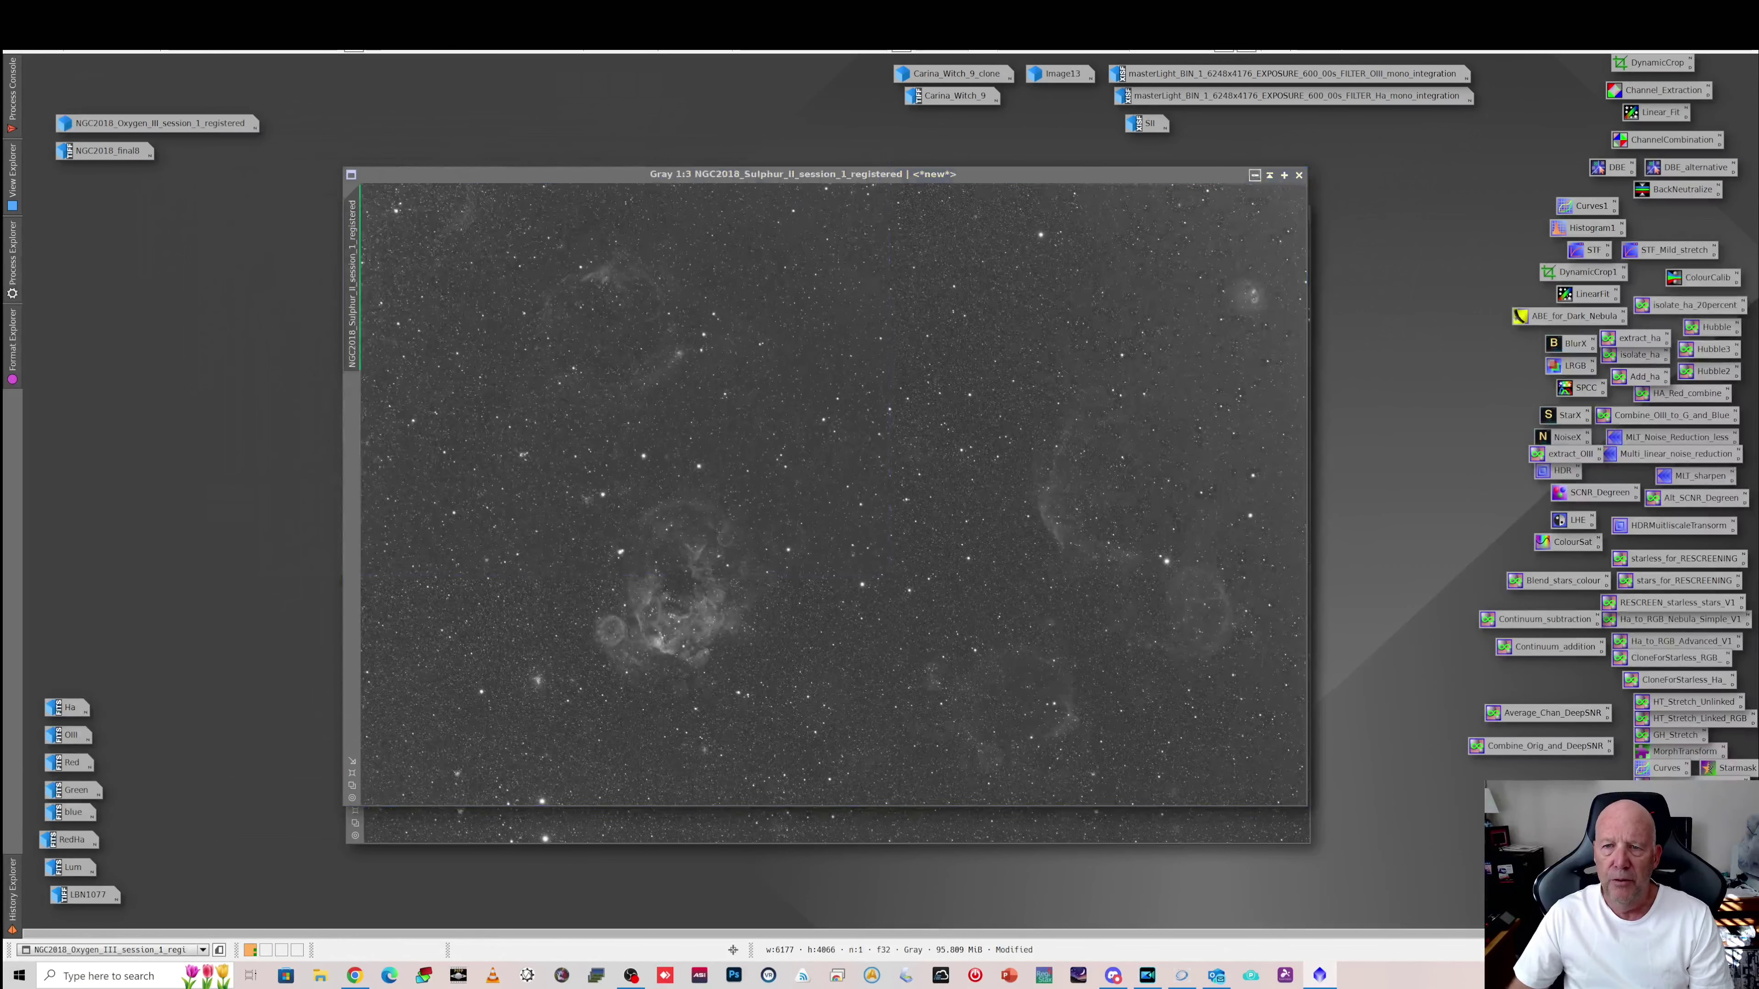
{"action": "left_click", "coordinate": [1255, 176]}
{"action": "left_click", "coordinate": [1254, 211]}
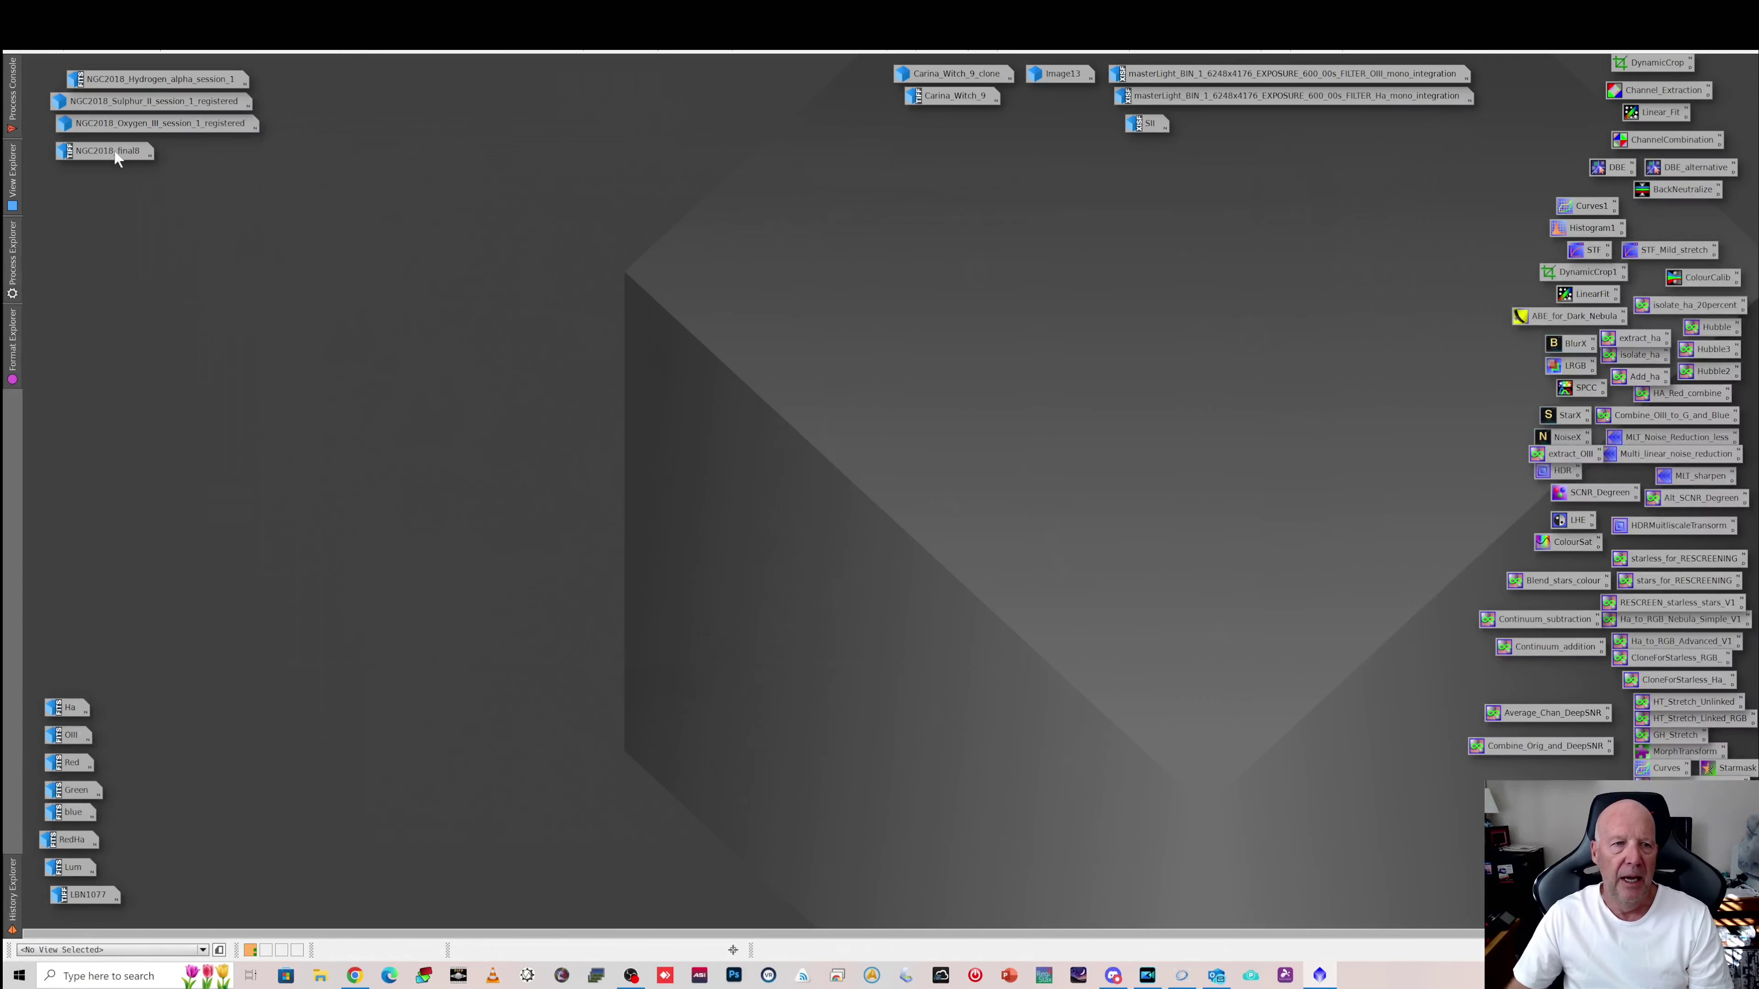
{"action": "mouse_move", "coordinate": [102, 158]}
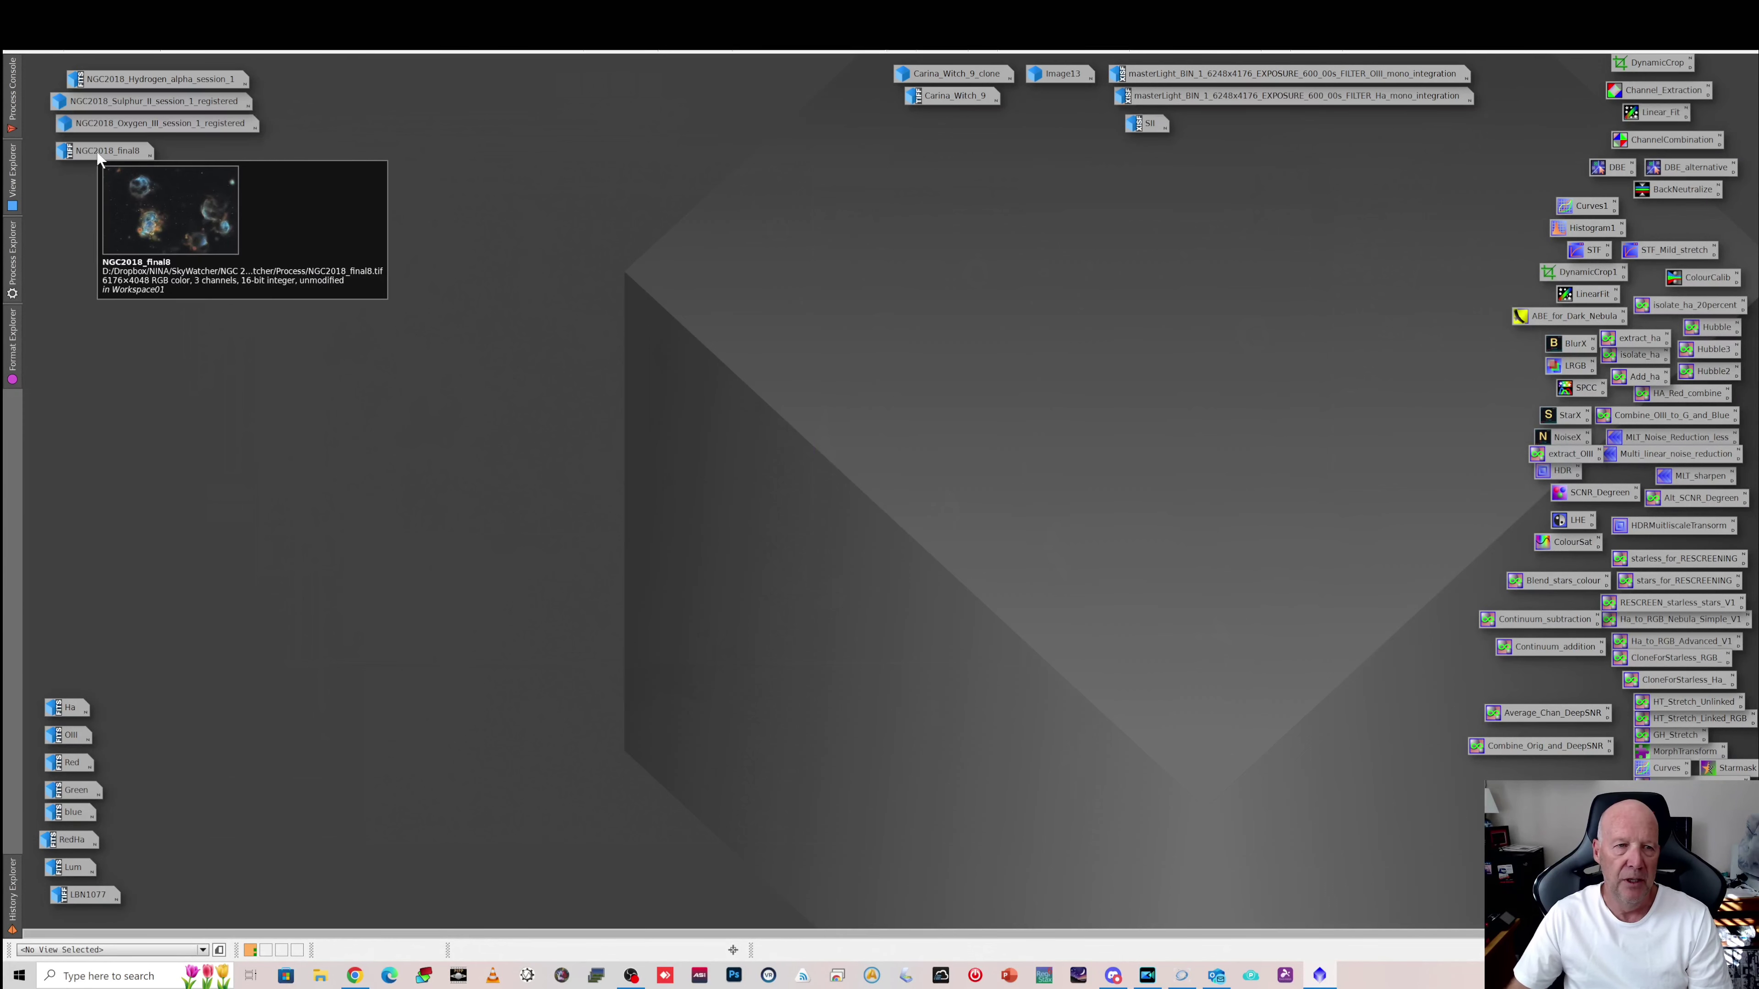
{"action": "double_click", "coordinate": [99, 157]}
{"action": "left_click_drag", "start_coordinate": [646, 161], "coordinate": [679, 180]}
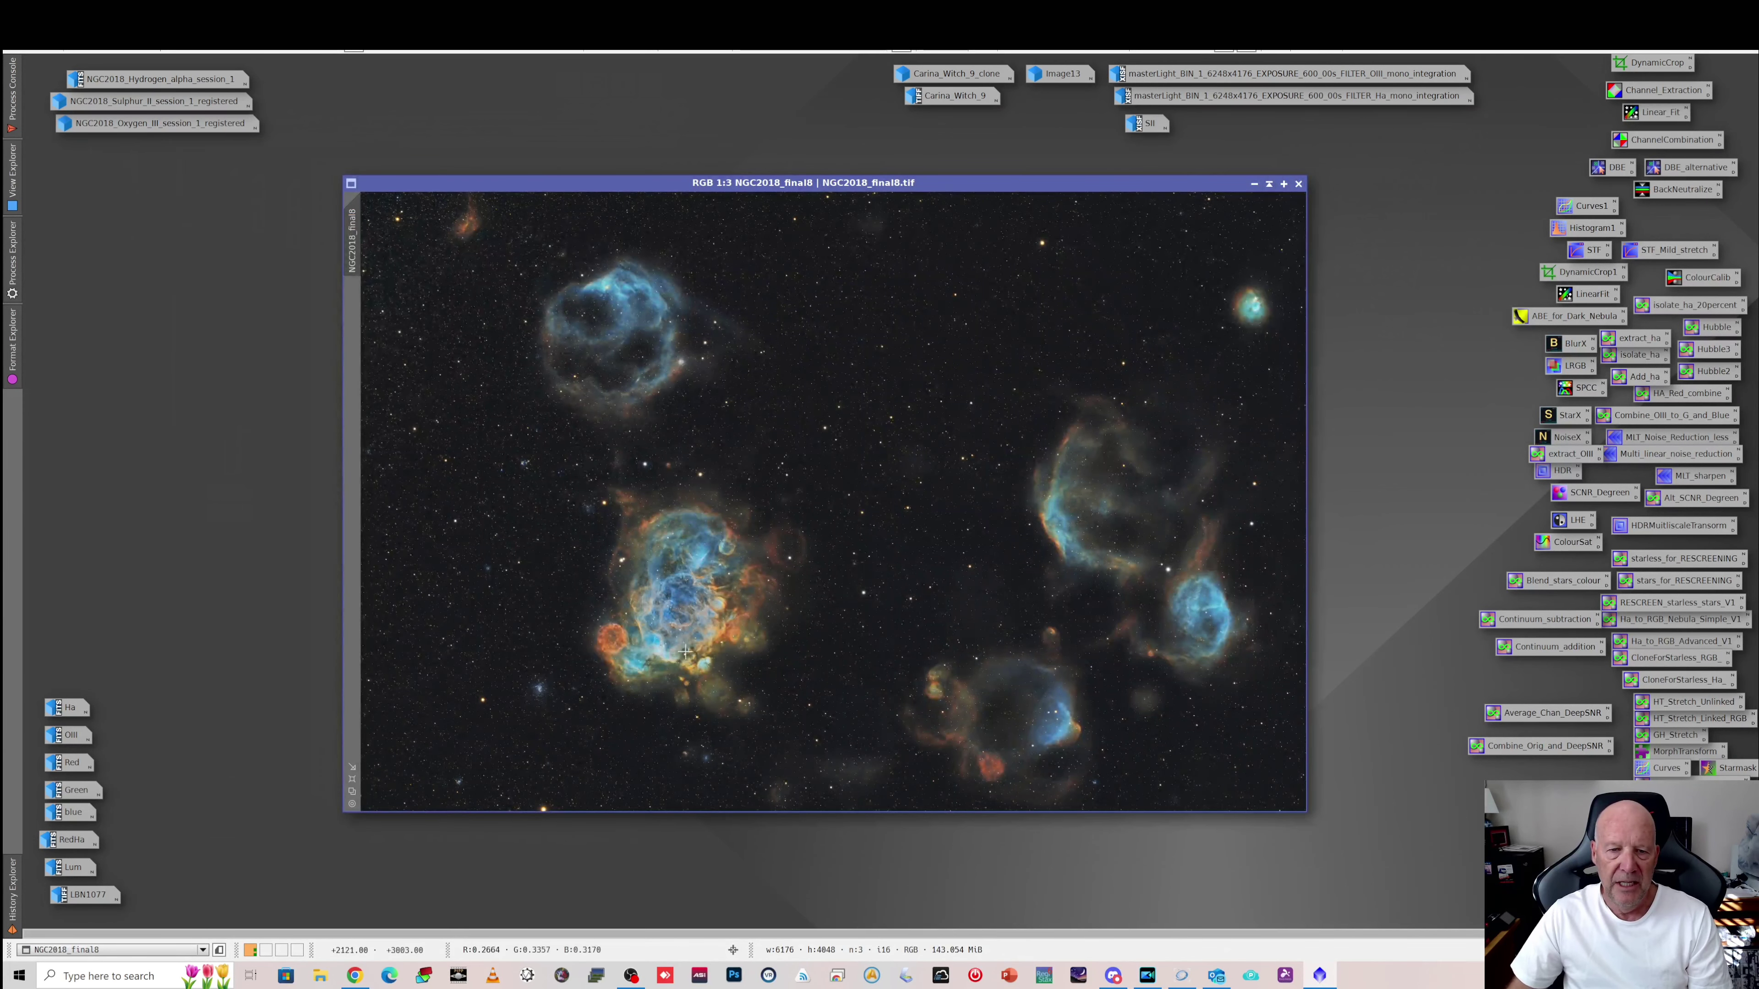
{"action": "scroll", "coordinate": [660, 652], "scroll_direction": "up", "scroll_amount": 1}
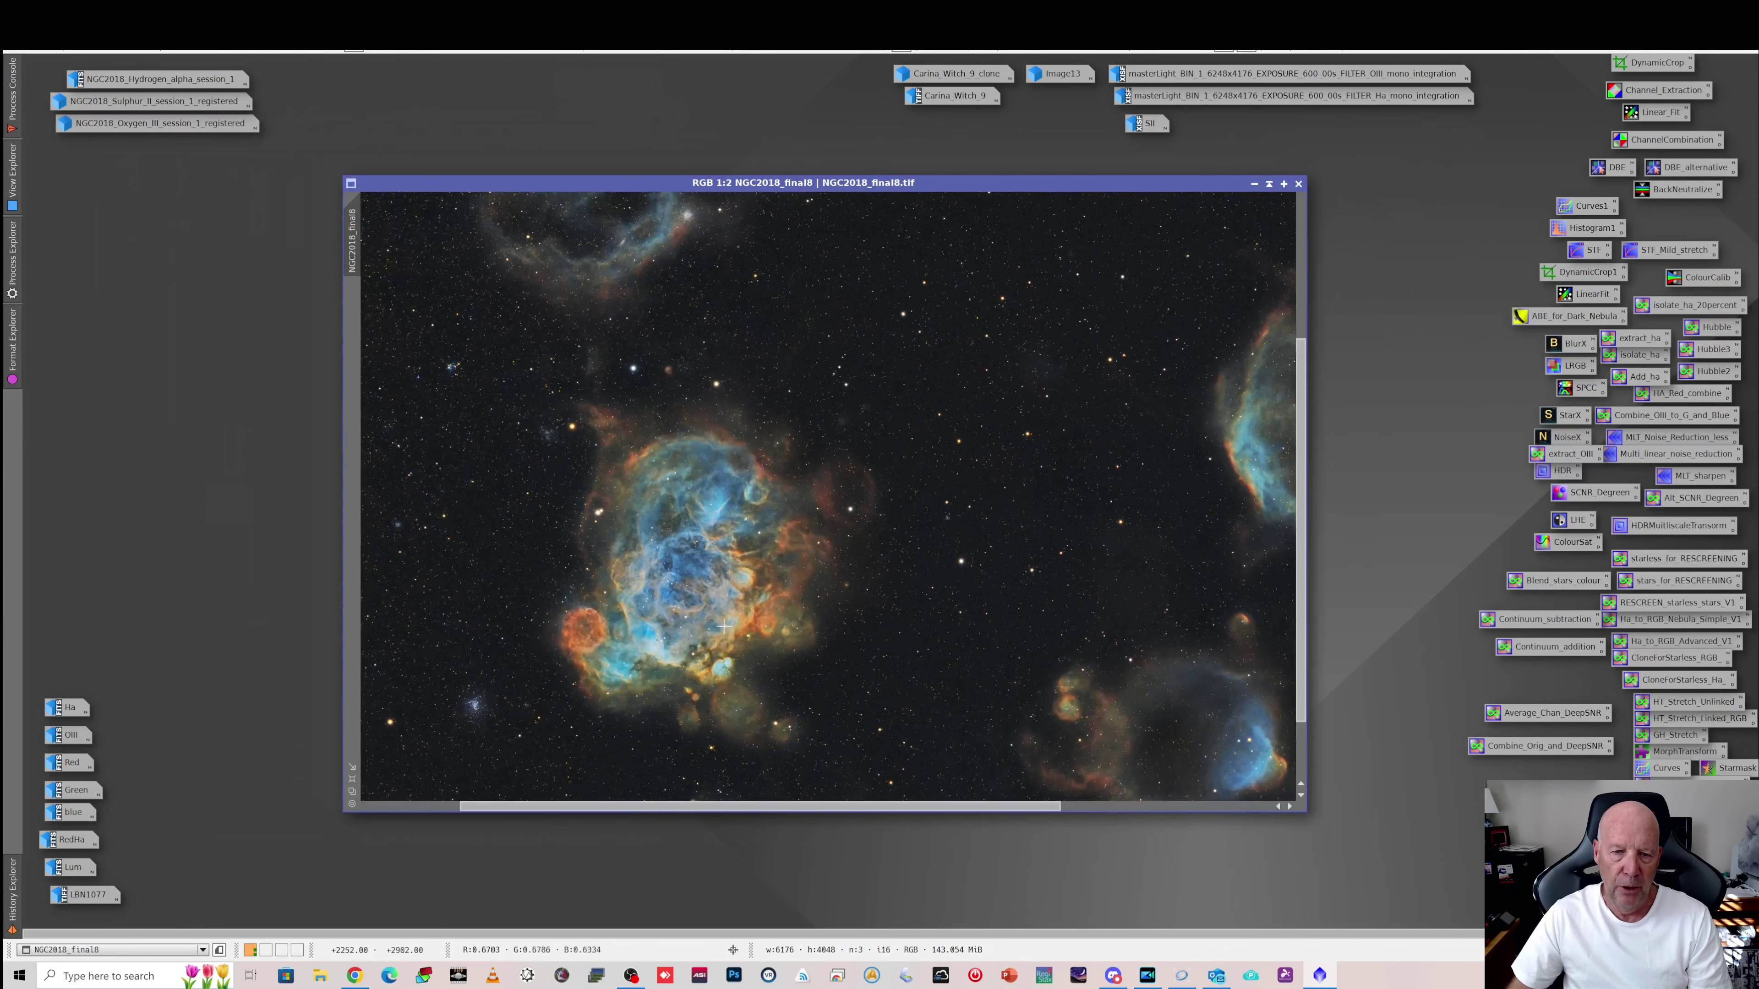
{"action": "scroll", "coordinate": [712, 619], "scroll_direction": "down", "scroll_amount": 1}
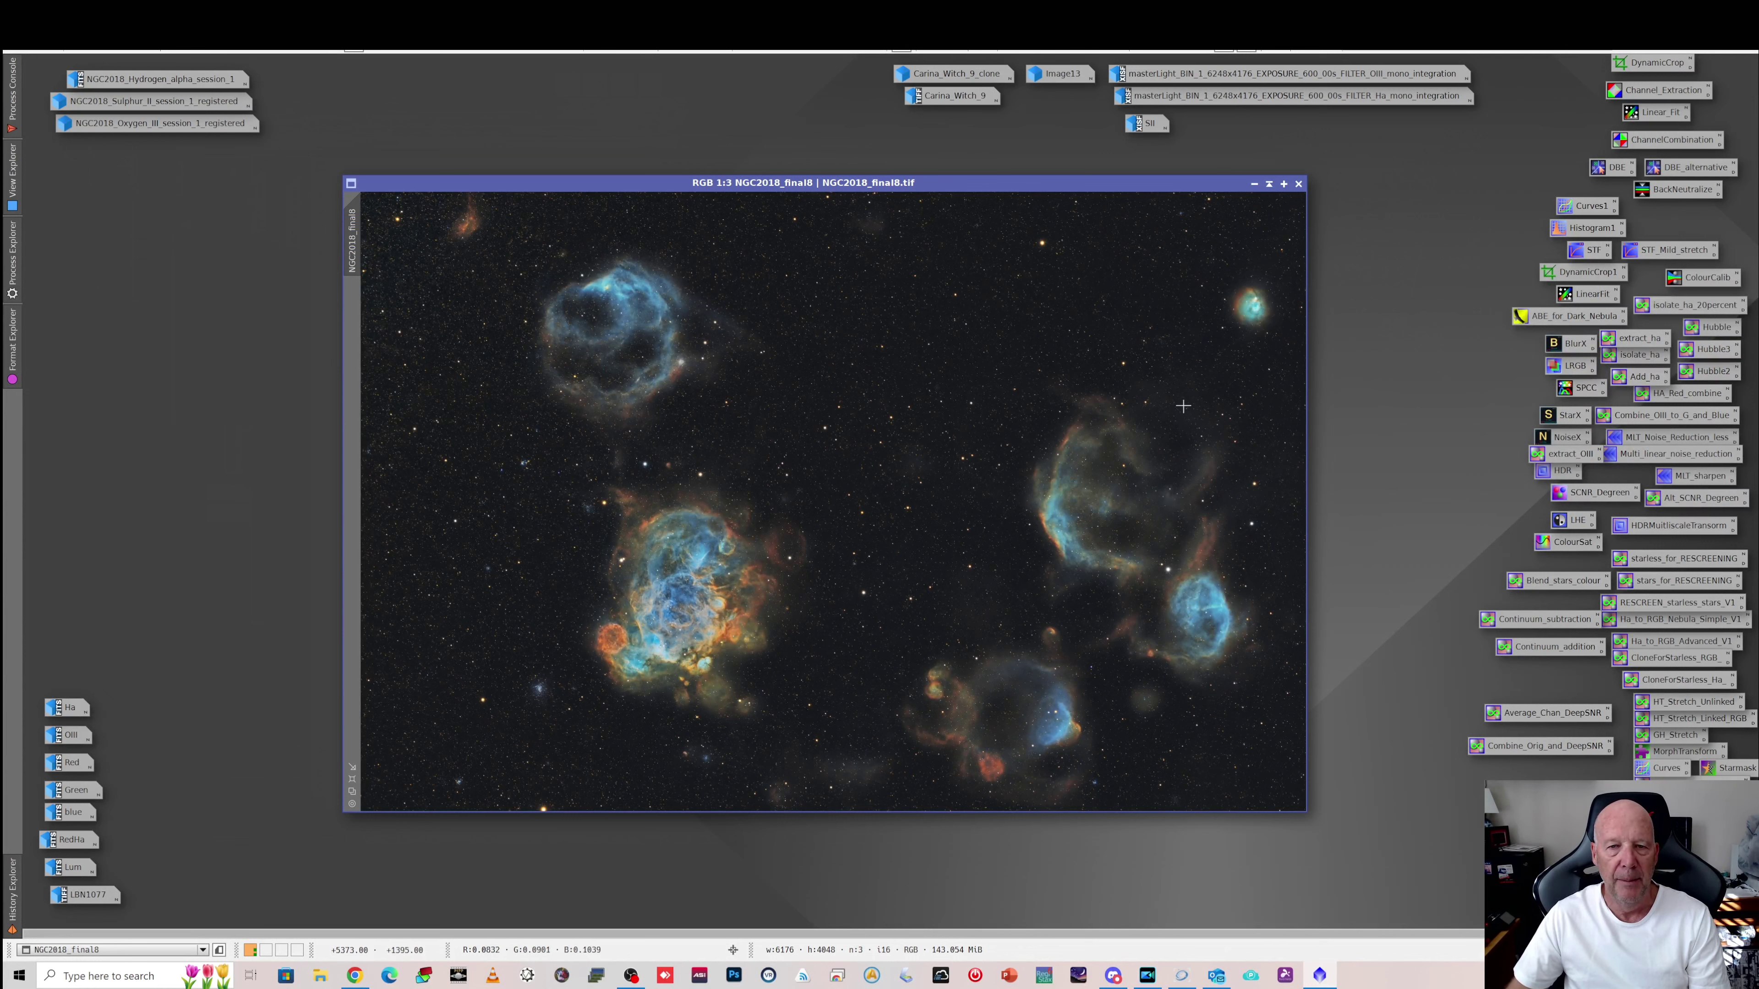
{"action": "left_click", "coordinate": [1254, 184]}
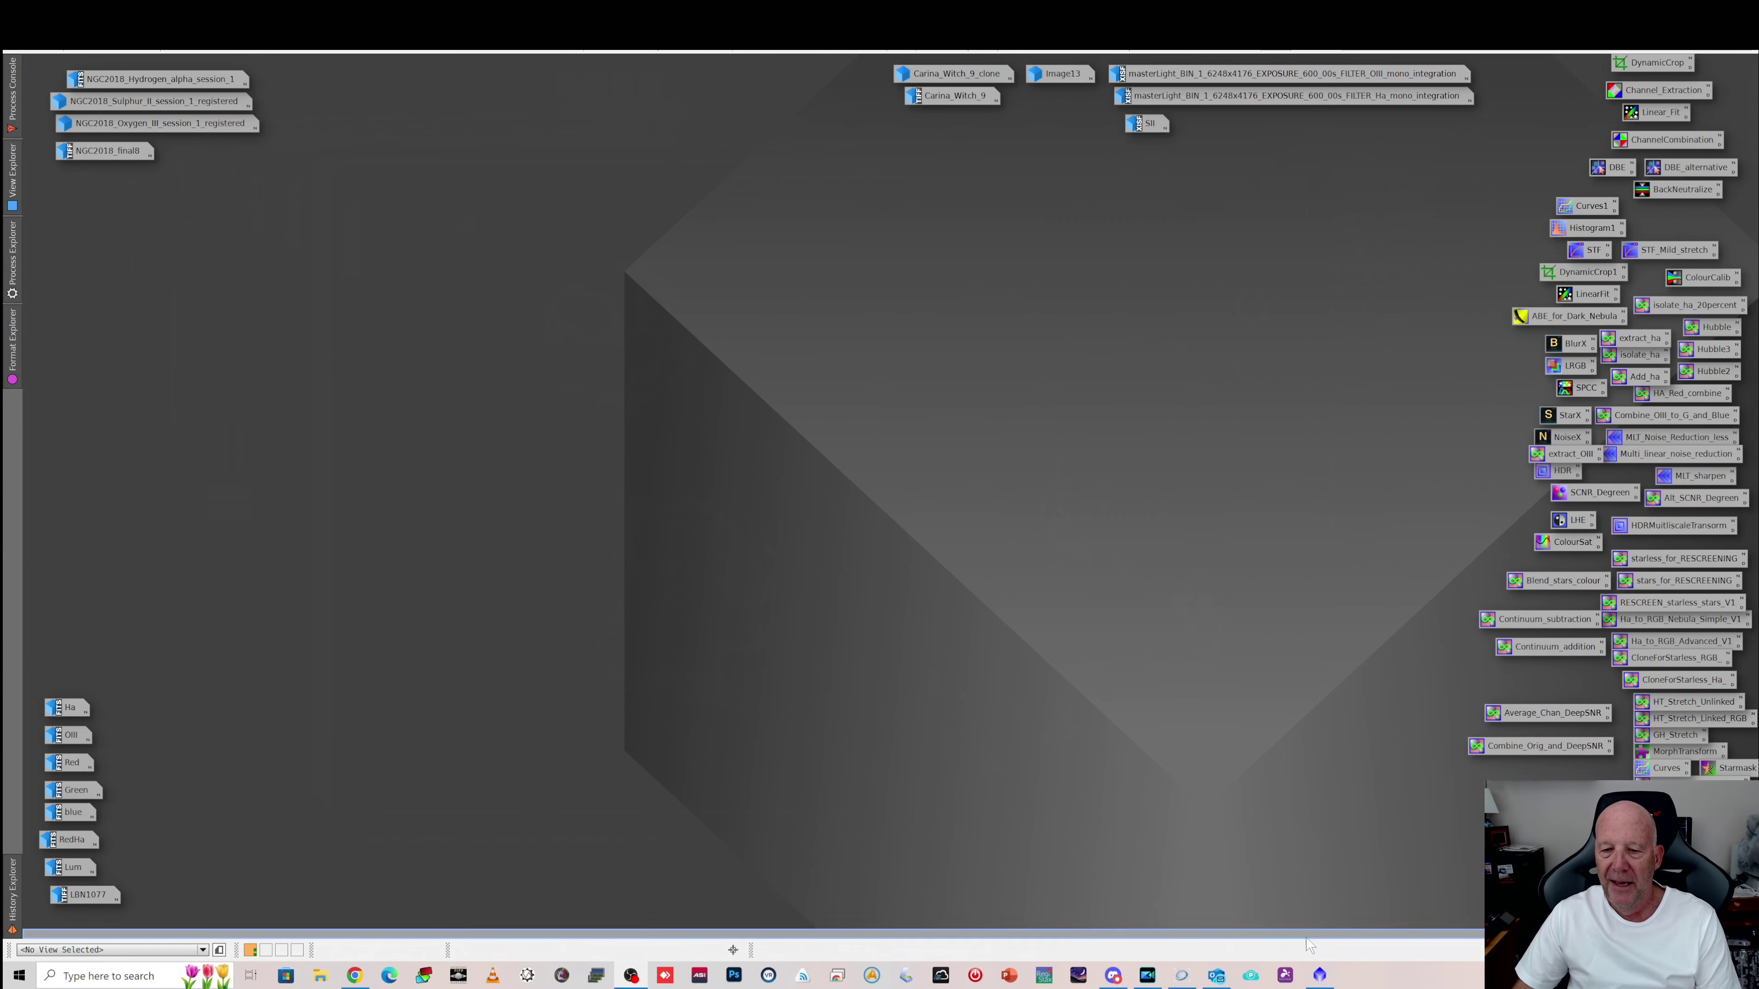
- Frame the faint wispy nebula near Bochum 9 at a 1.5° field, then return to PixInsight
{"action": "left_click", "coordinate": [1181, 976]}
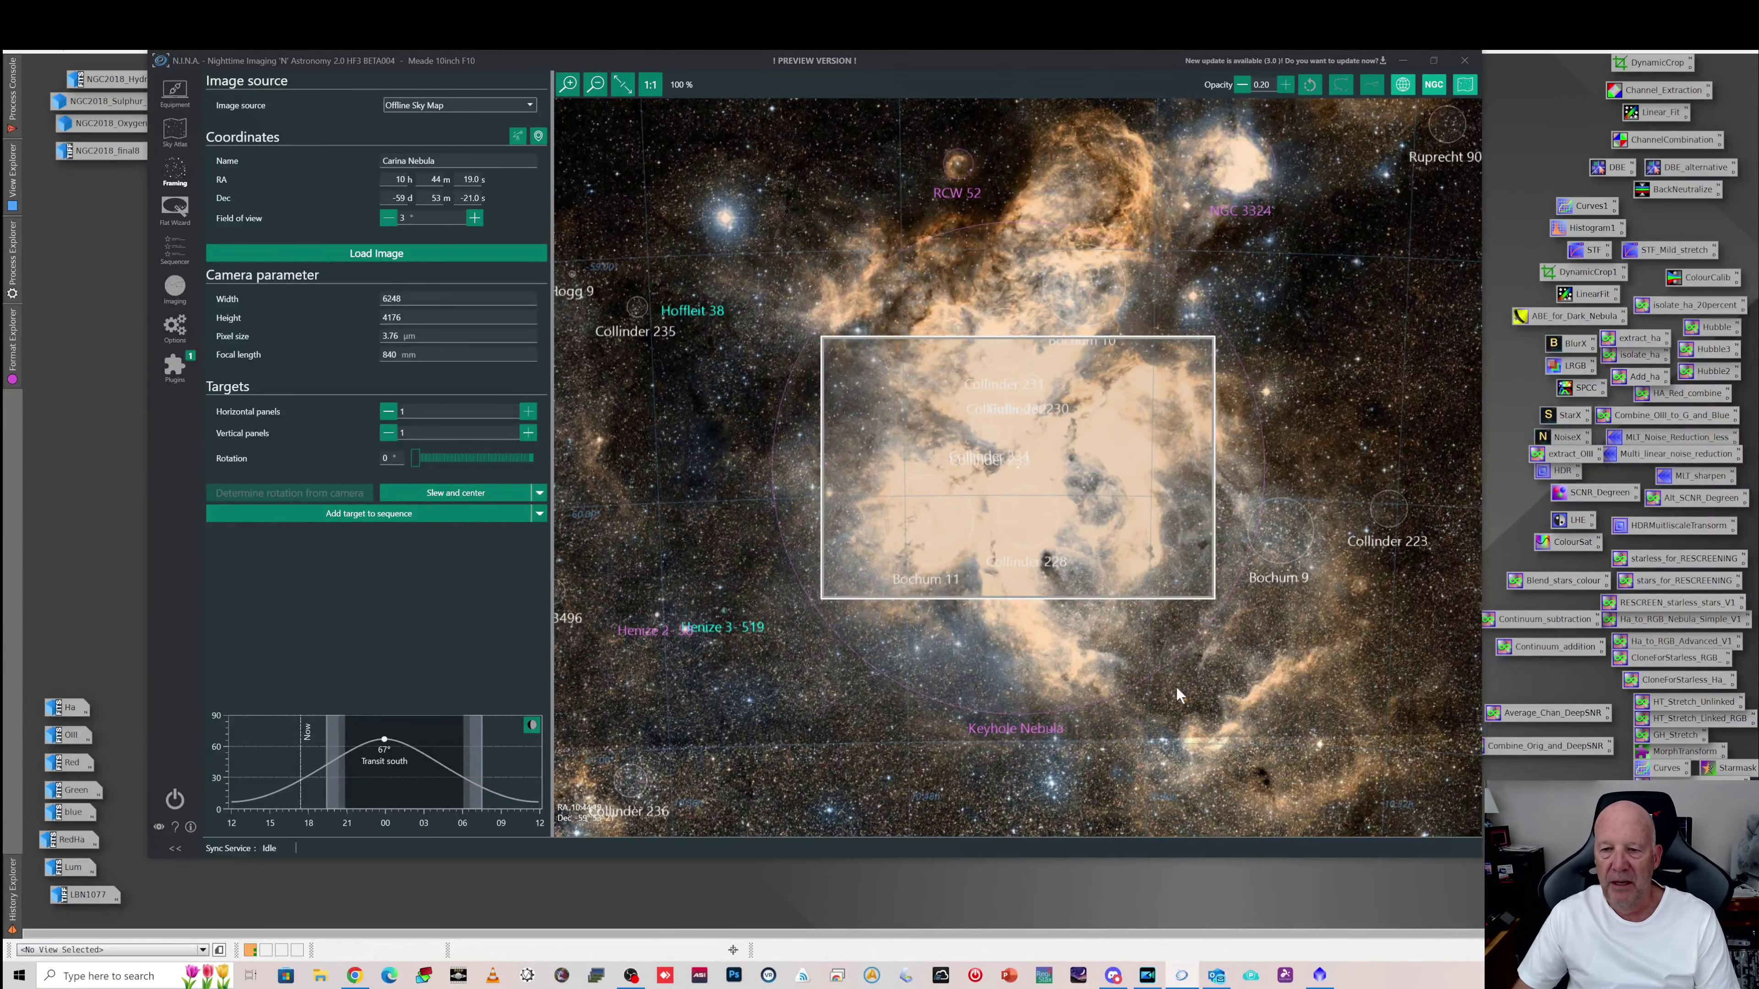
{"action": "left_click_drag", "start_coordinate": [1316, 676], "coordinate": [1069, 518]}
{"action": "scroll", "coordinate": [1070, 518], "scroll_direction": "up", "scroll_amount": 2}
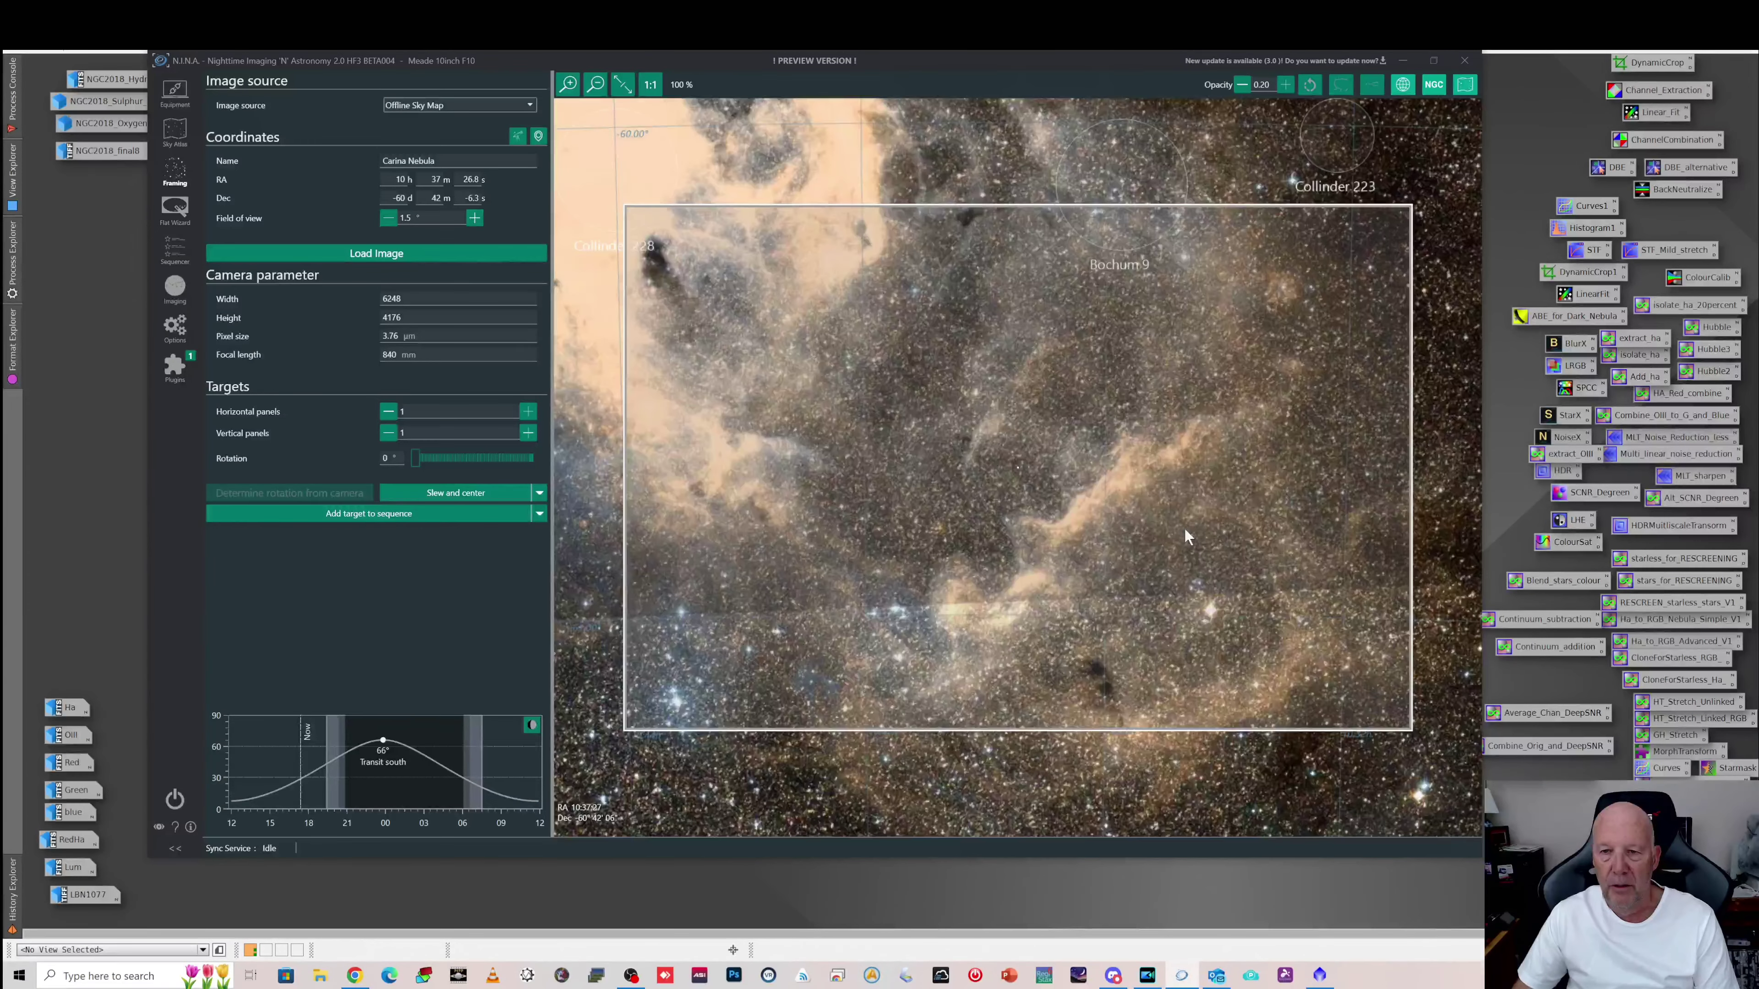
{"action": "left_click_drag", "start_coordinate": [1185, 527], "coordinate": [1123, 482]}
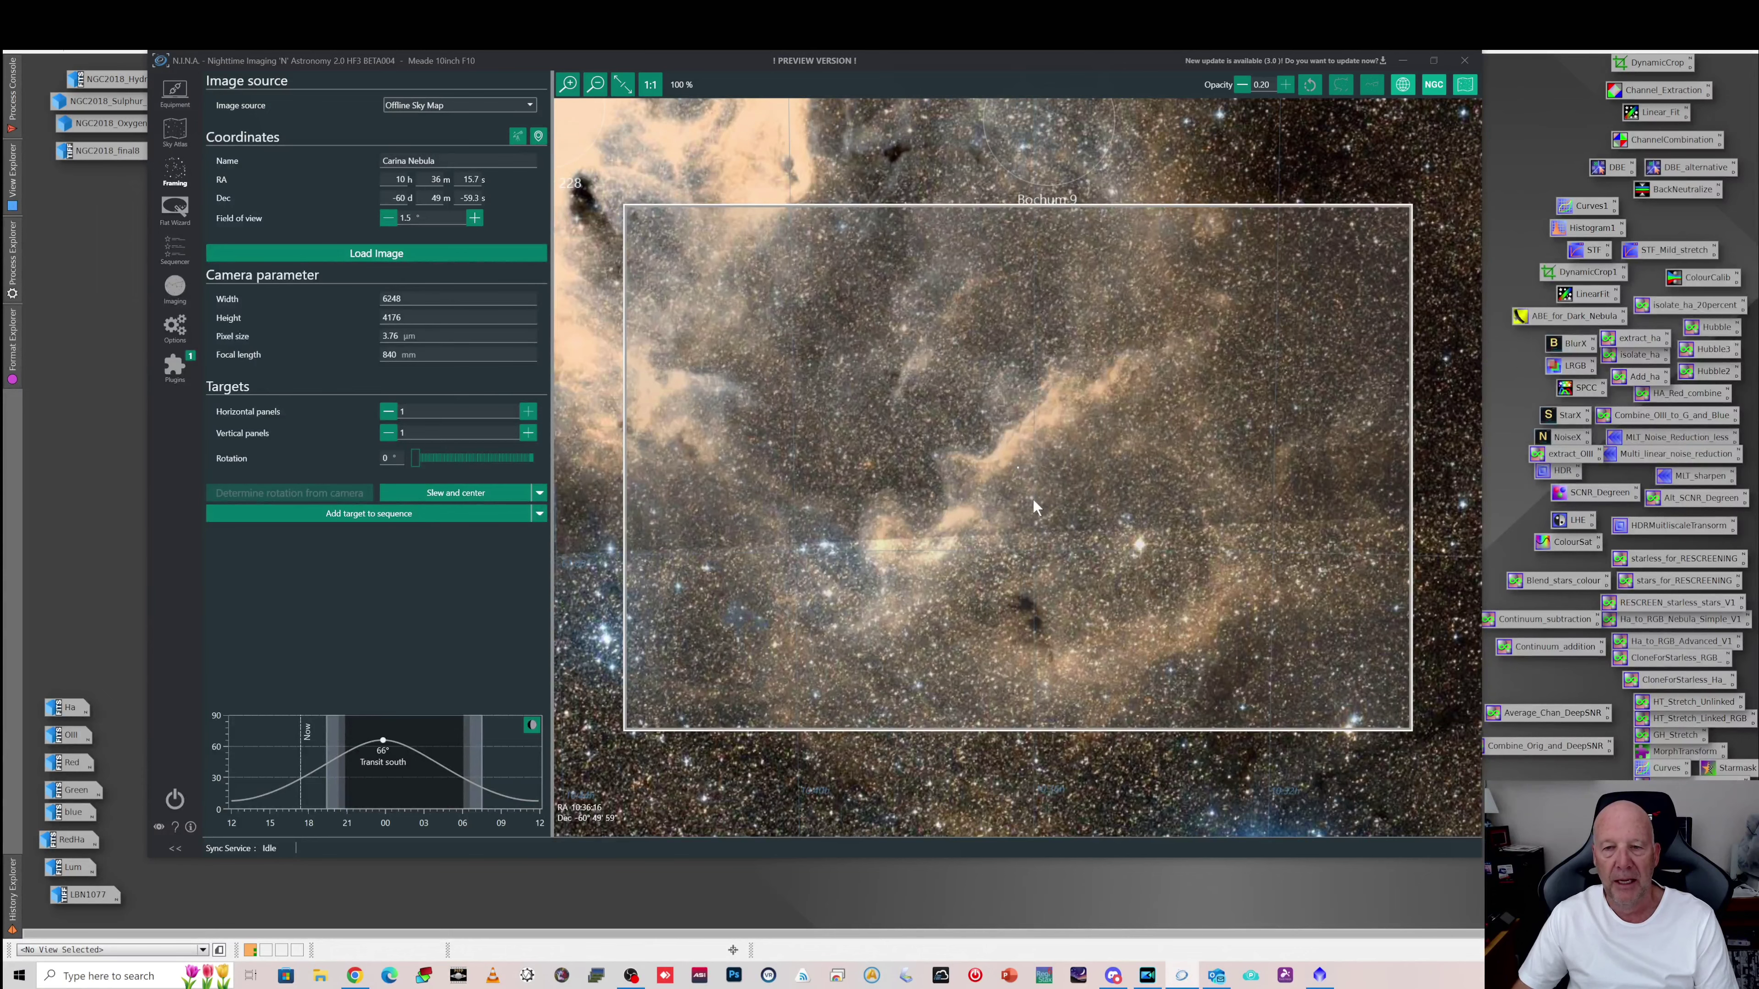
{"action": "mouse_move", "coordinate": [1043, 506]}
{"action": "left_mouse_down"}
{"action": "mouse_move", "coordinate": [1031, 478]}
{"action": "mouse_move", "coordinate": [1052, 533]}
{"action": "left_mouse_up"}
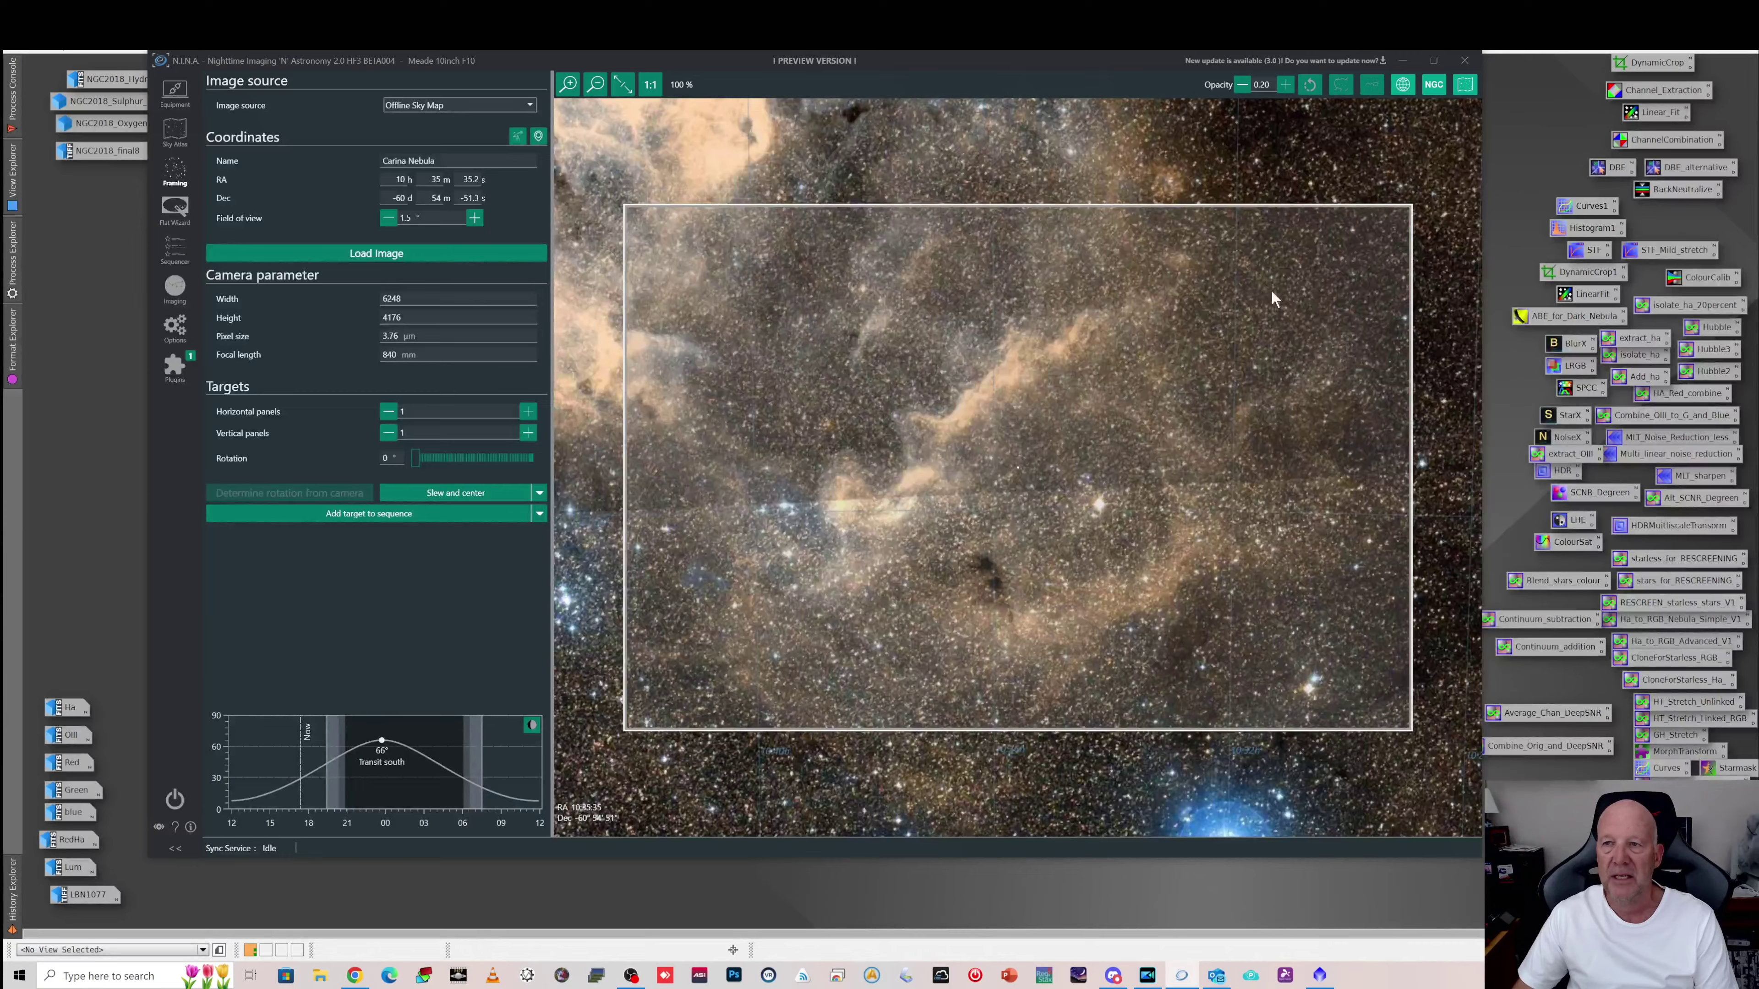
{"action": "left_click", "coordinate": [1529, 122]}
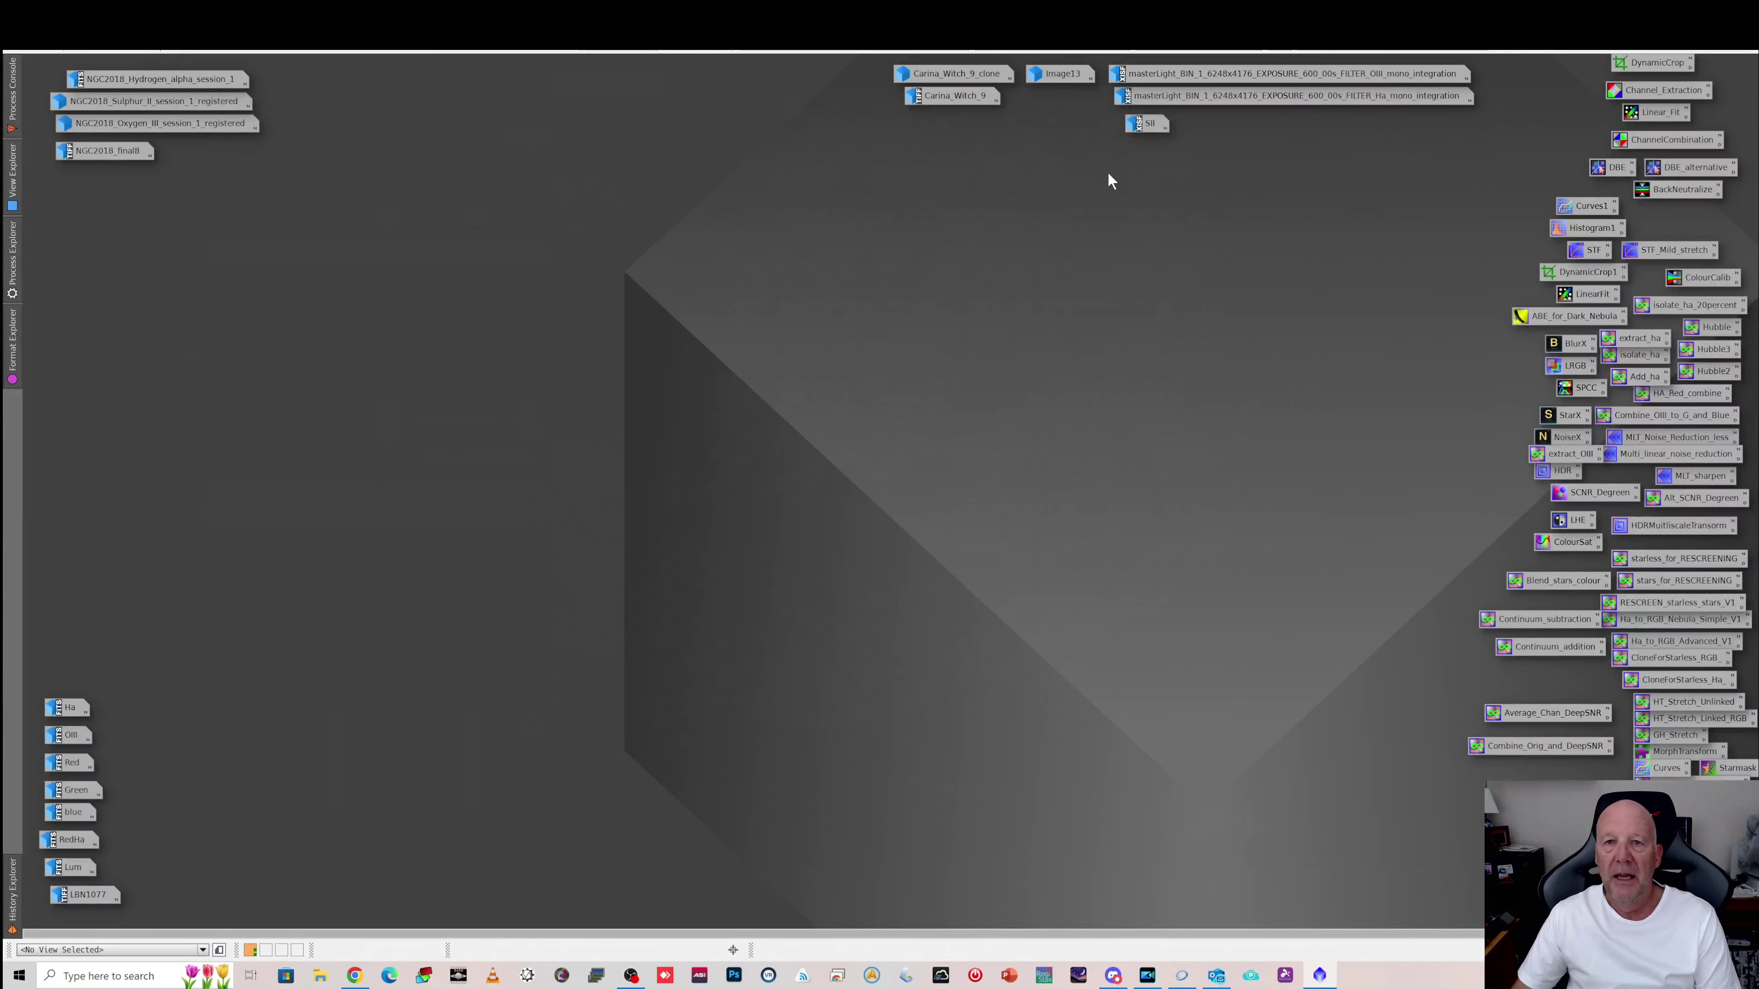
{"action": "double_click", "coordinate": [1184, 73]}
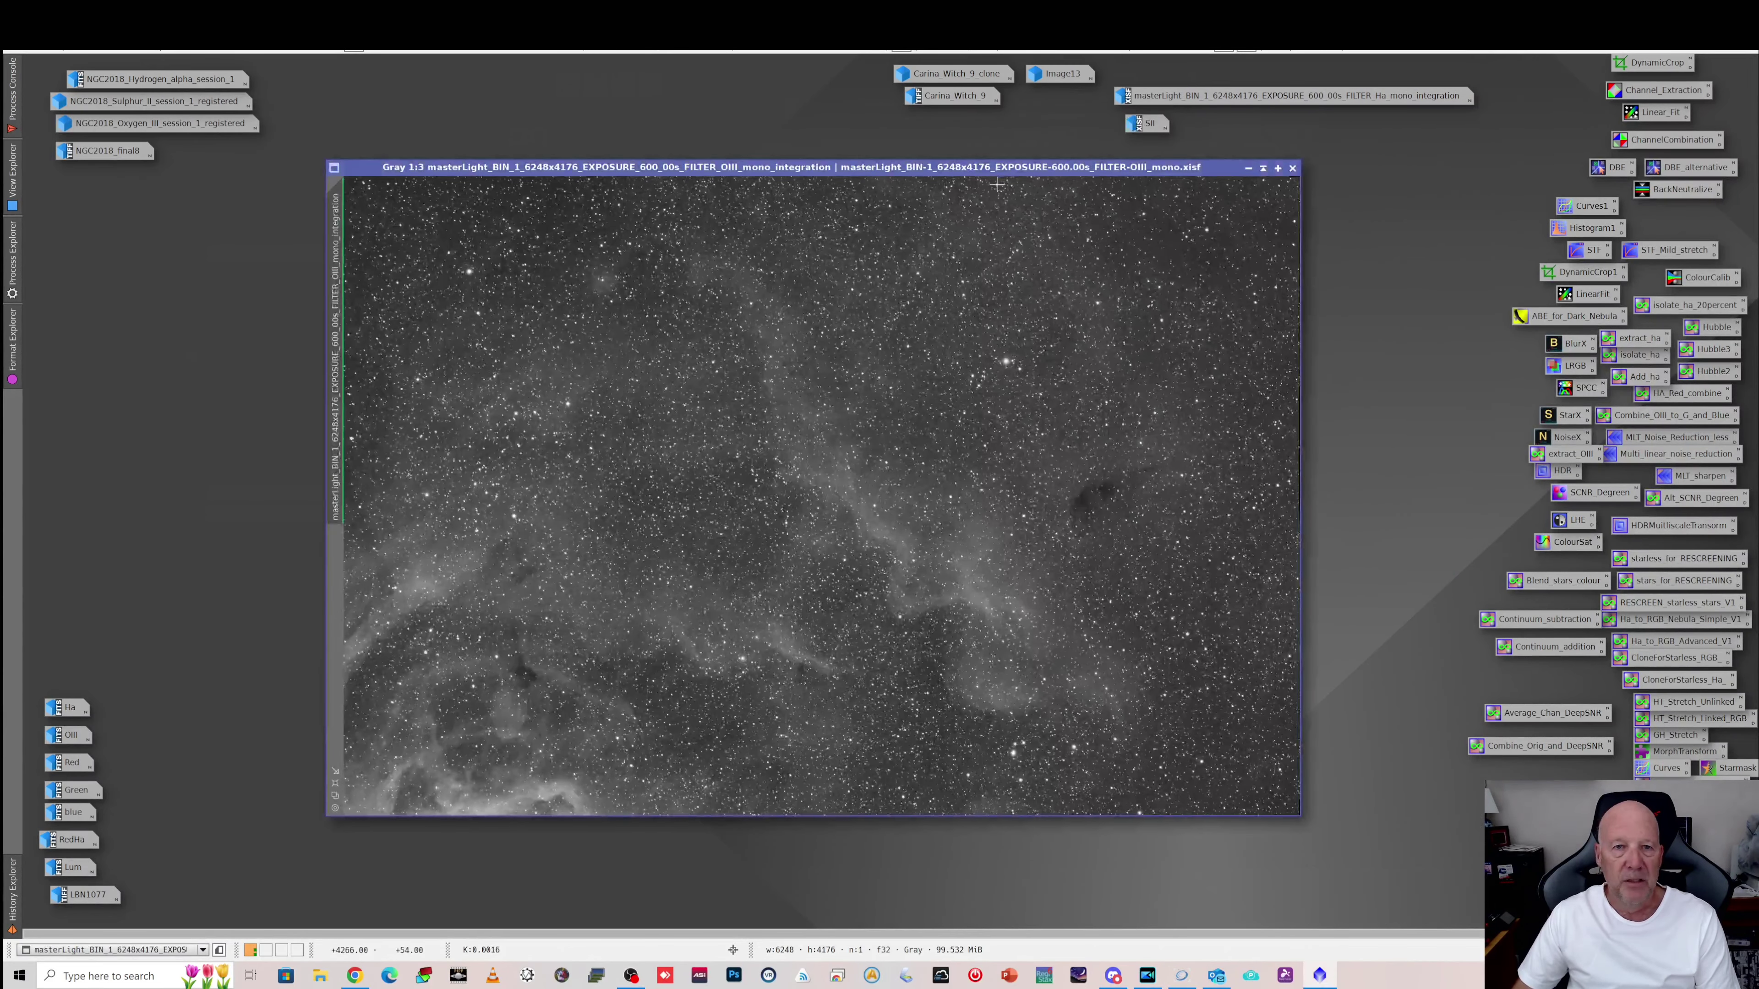
{"action": "left_click_drag", "start_coordinate": [1004, 169], "coordinate": [1016, 167]}
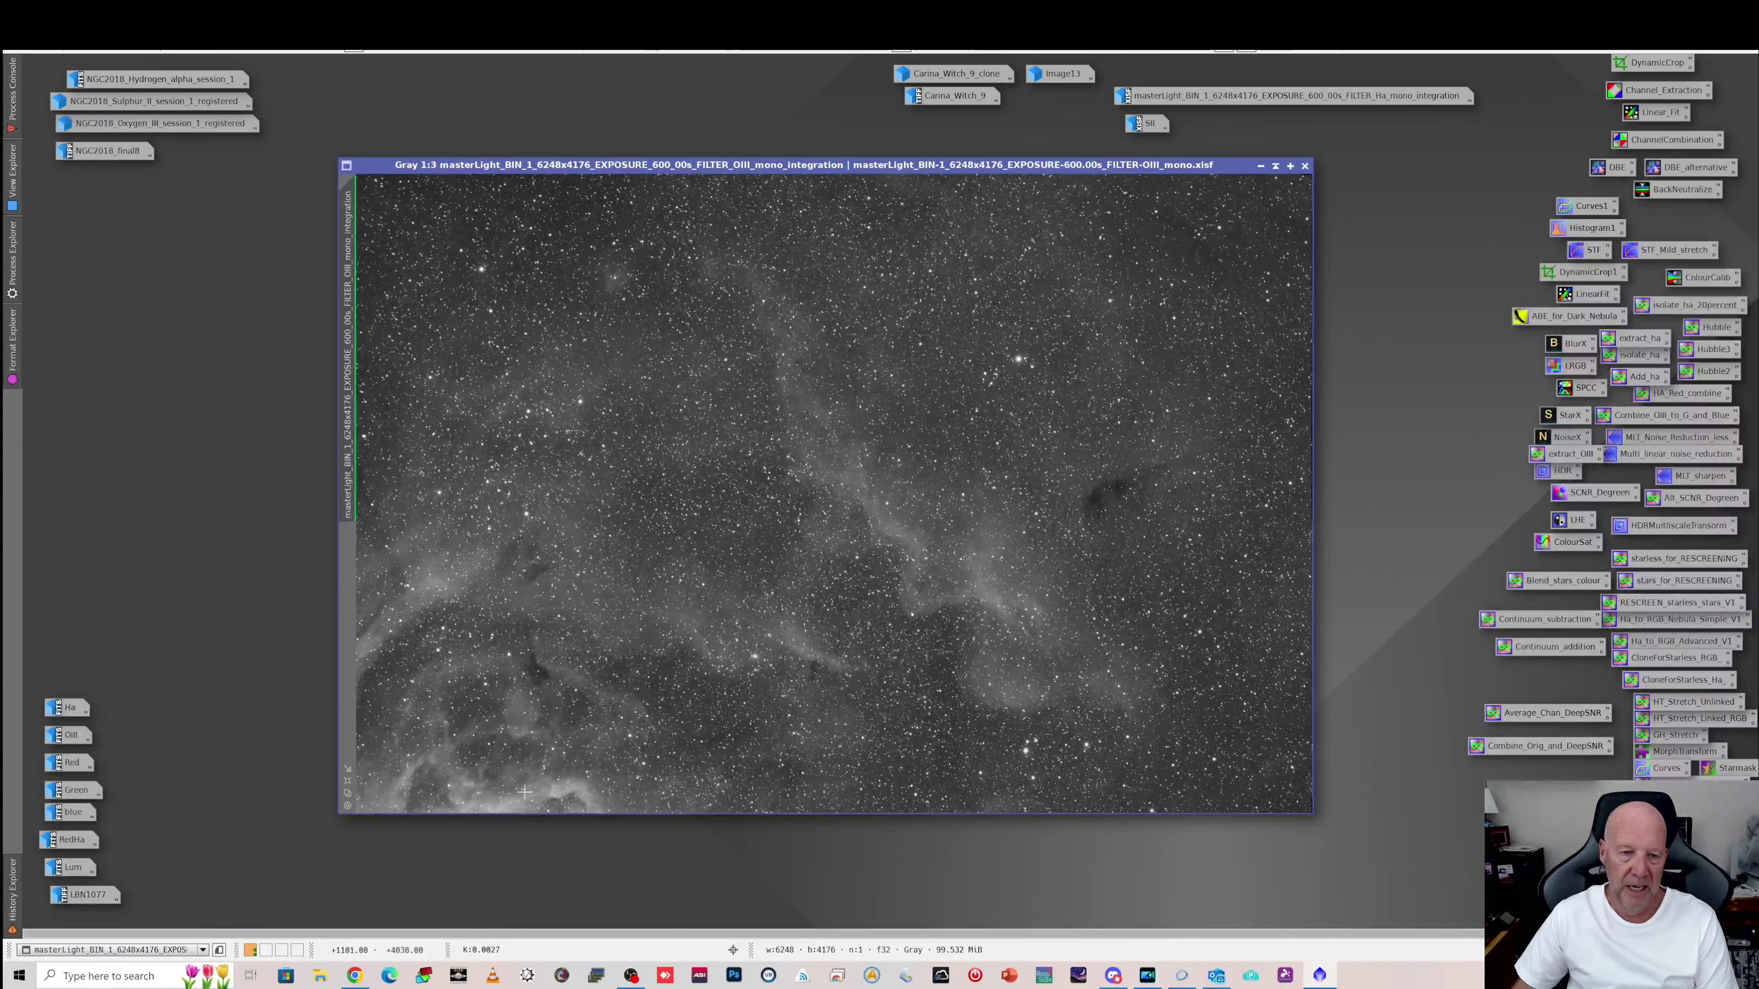
{"action": "double_click", "coordinate": [1223, 98]}
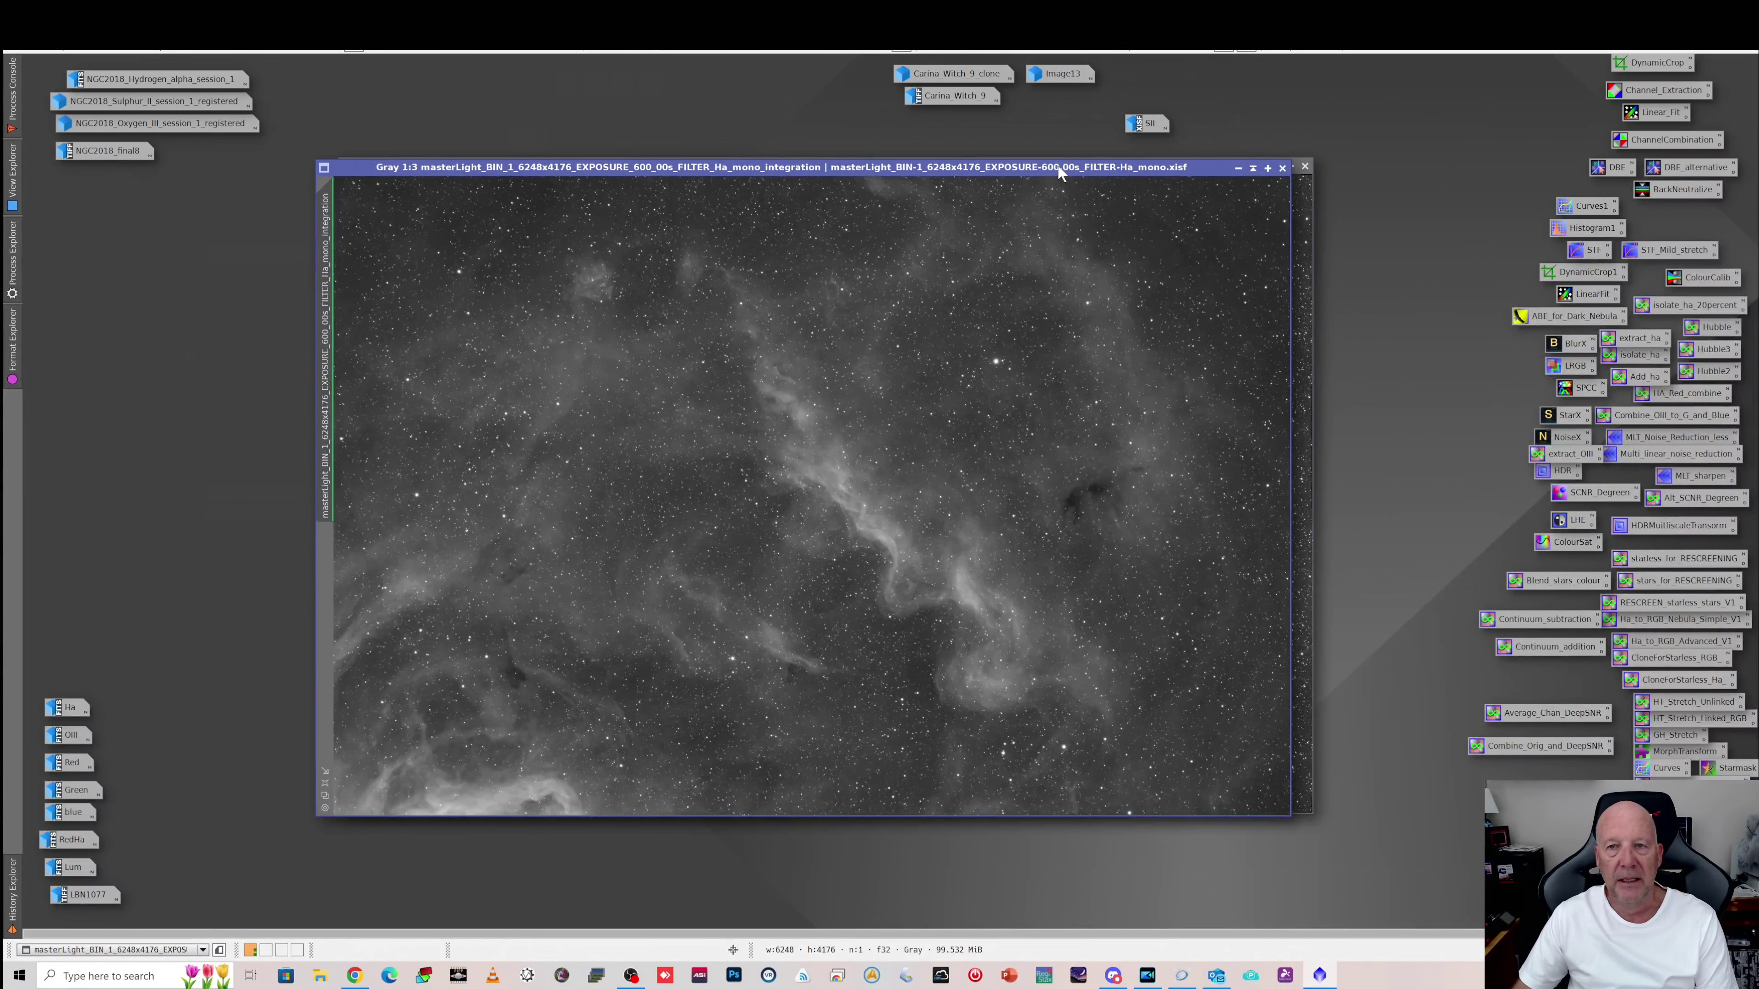
{"action": "left_click_drag", "start_coordinate": [1056, 173], "coordinate": [1079, 185]}
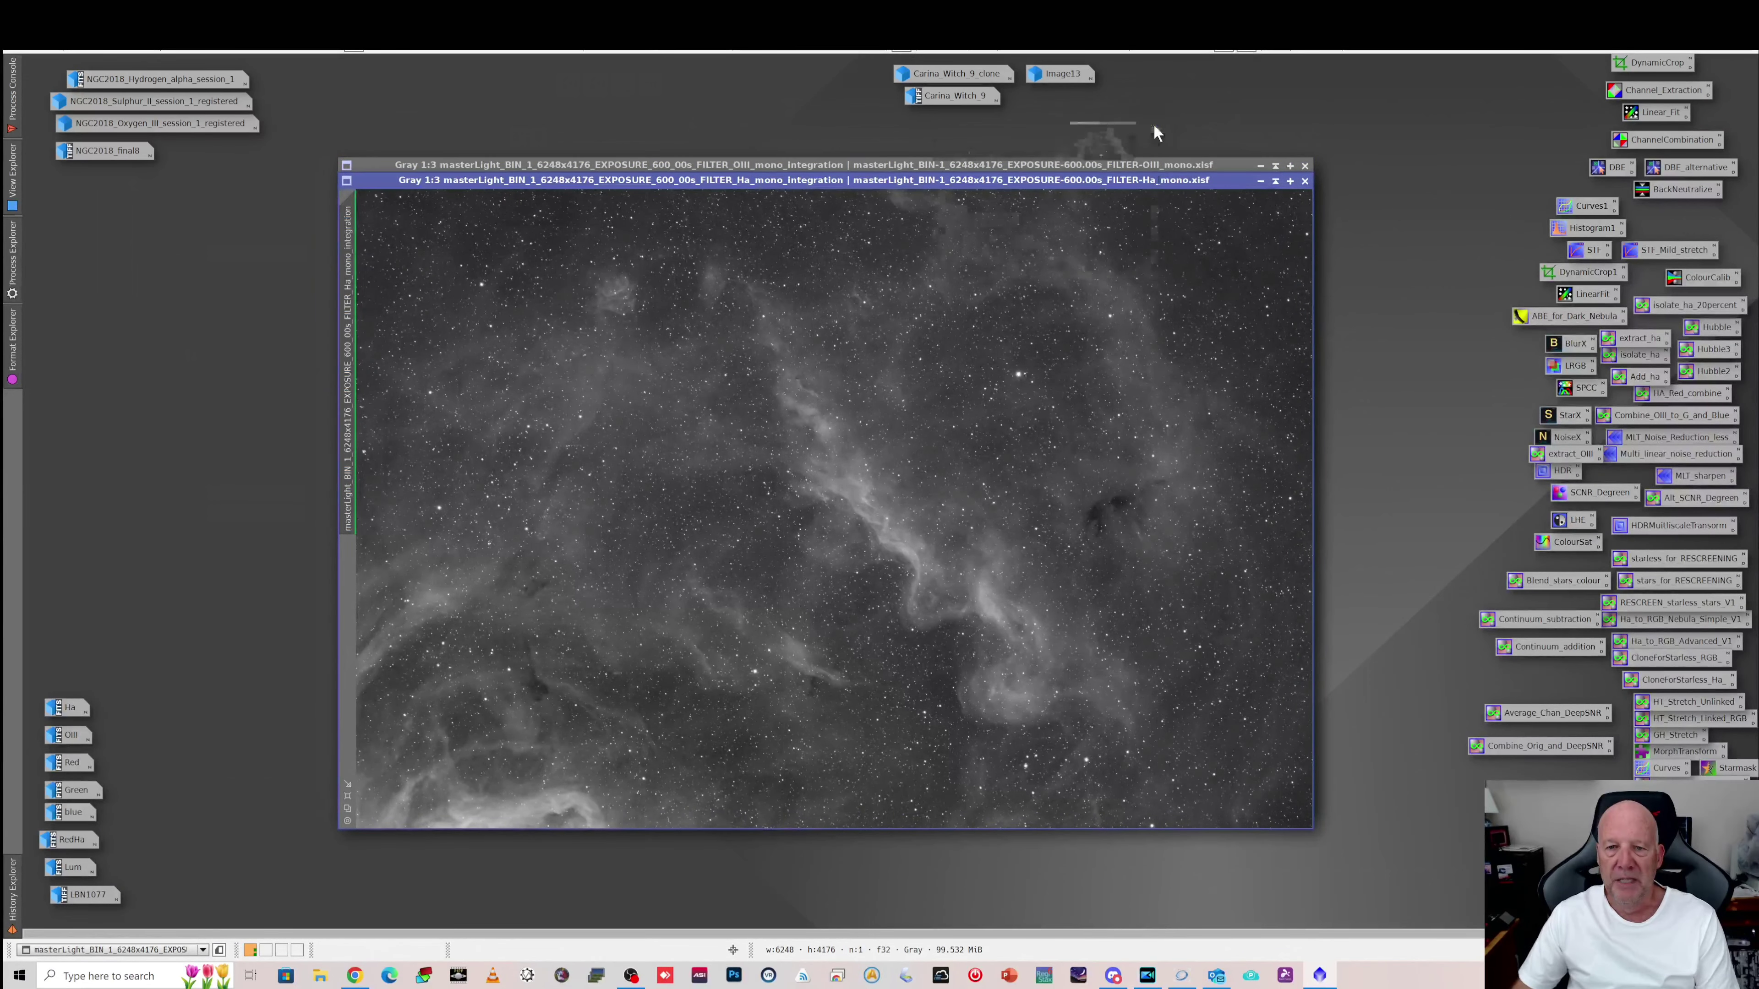
{"action": "double_click", "coordinate": [1150, 124]}
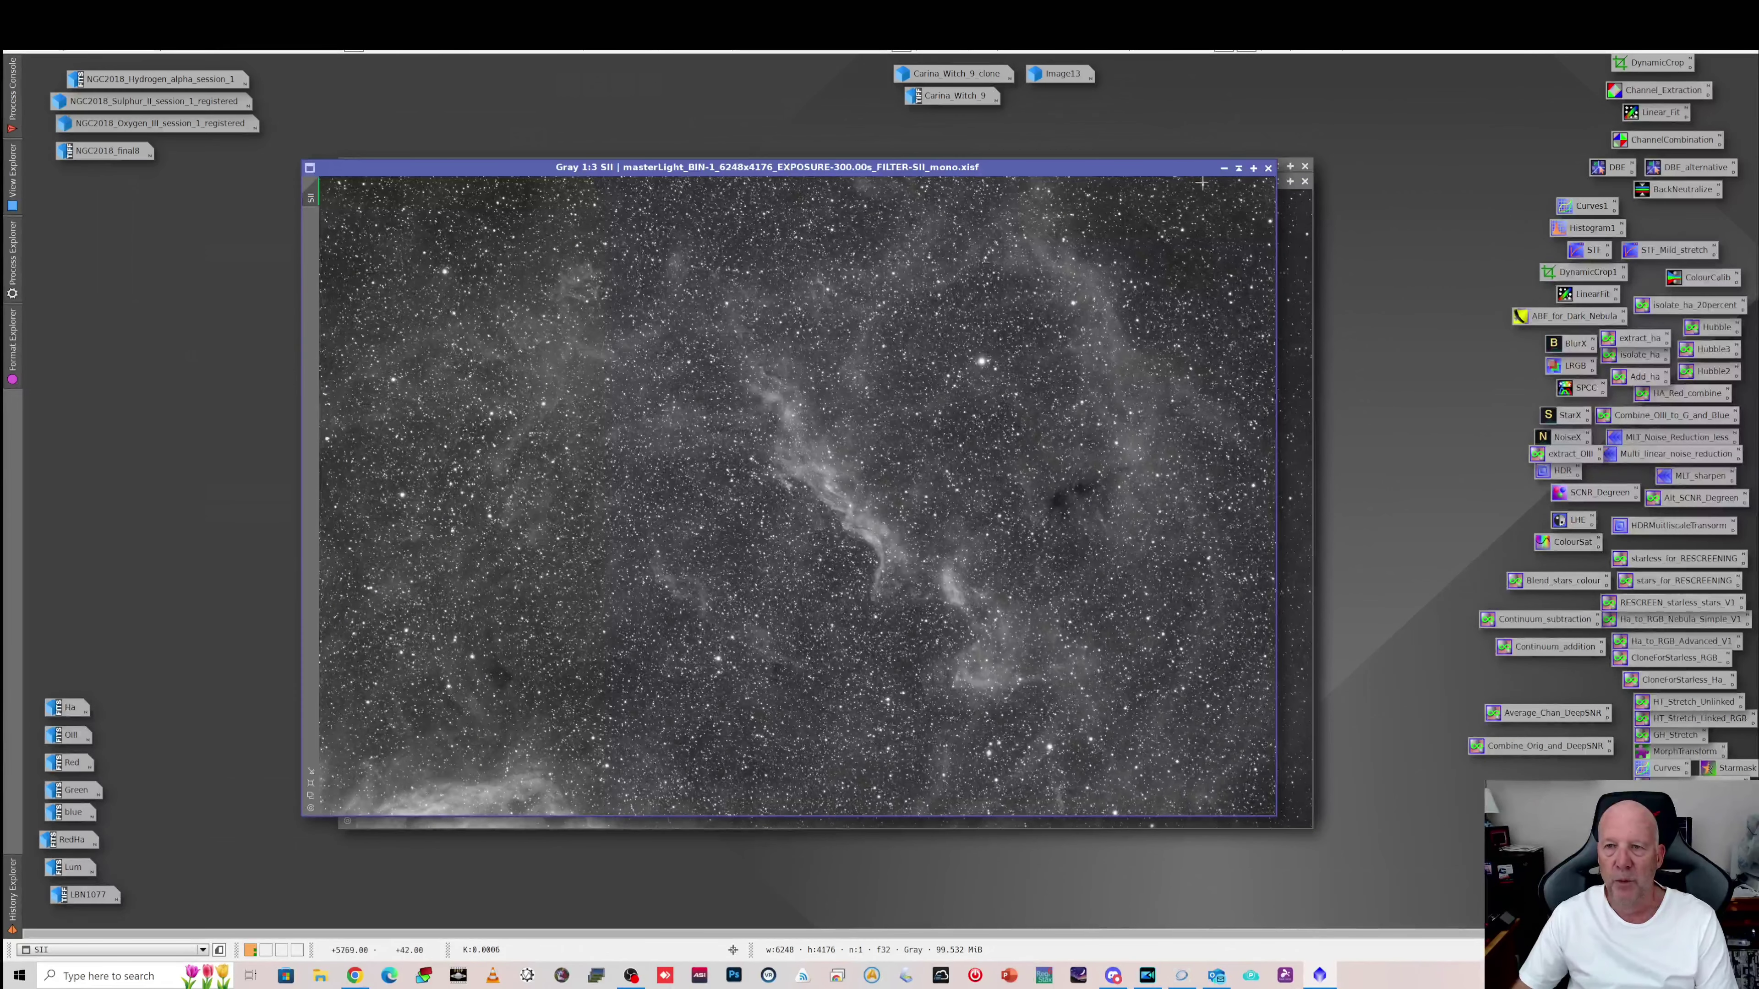
{"action": "left_click", "coordinate": [1223, 168]}
{"action": "left_click", "coordinate": [1260, 166]}
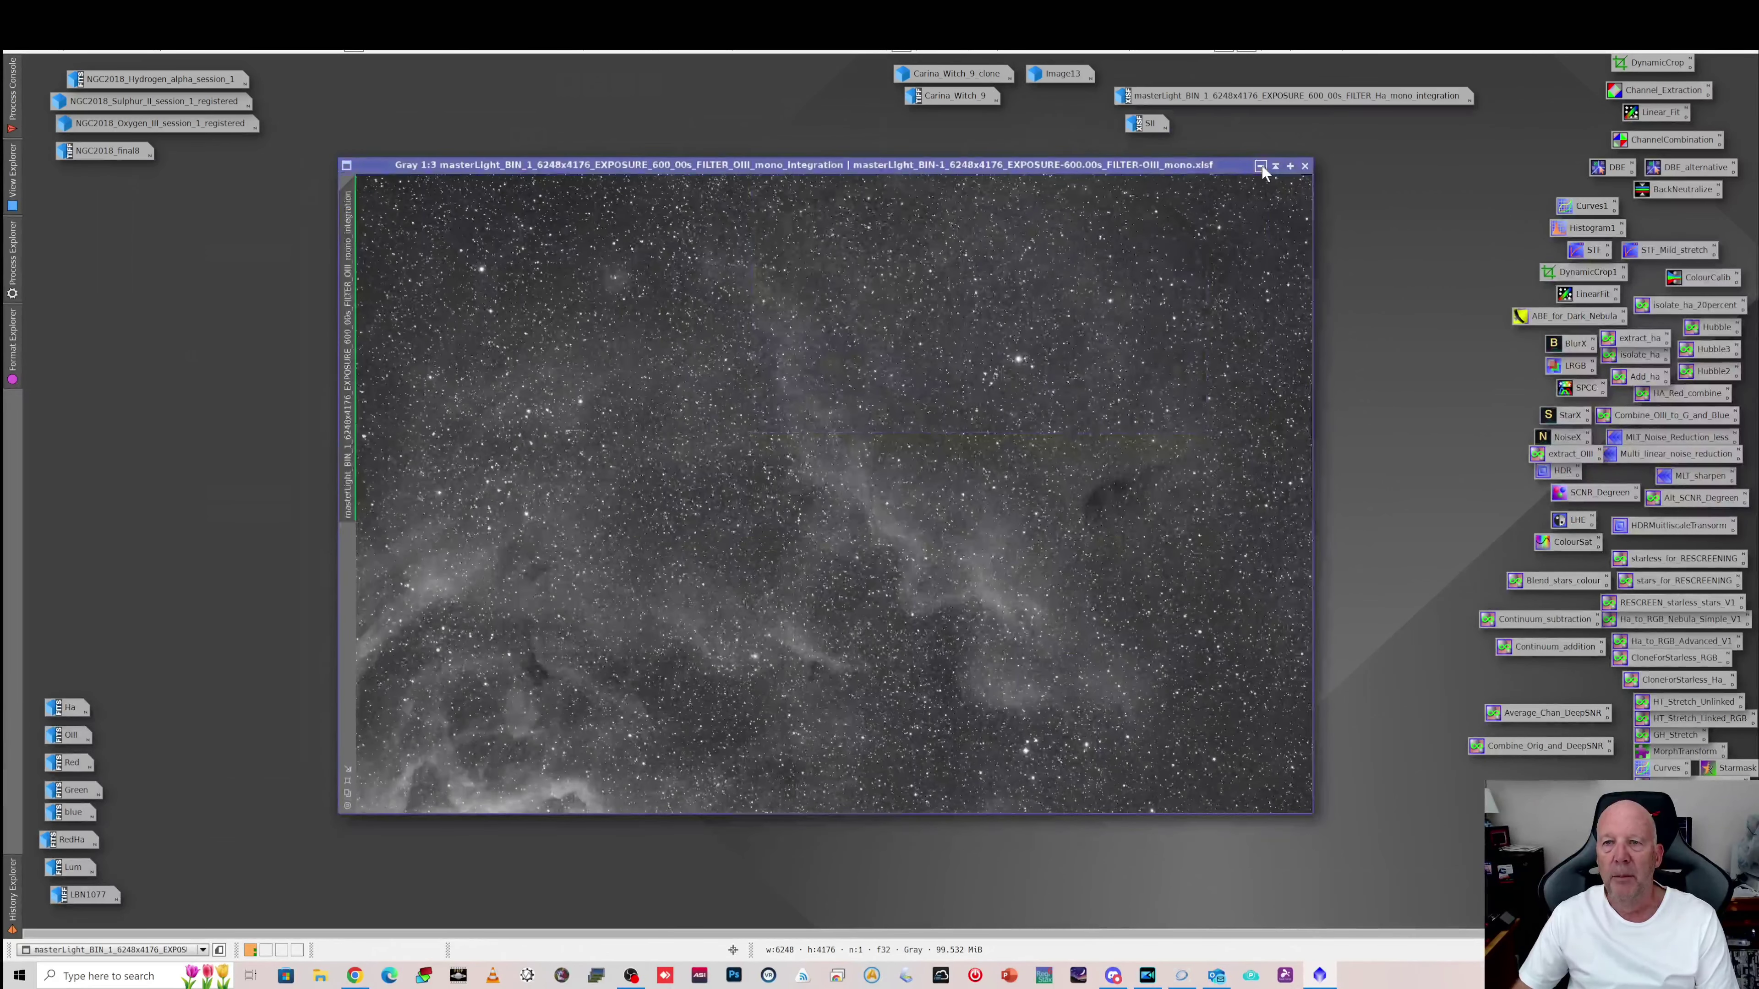
{"action": "left_click", "coordinate": [1260, 166]}
{"action": "double_click", "coordinate": [1071, 74]}
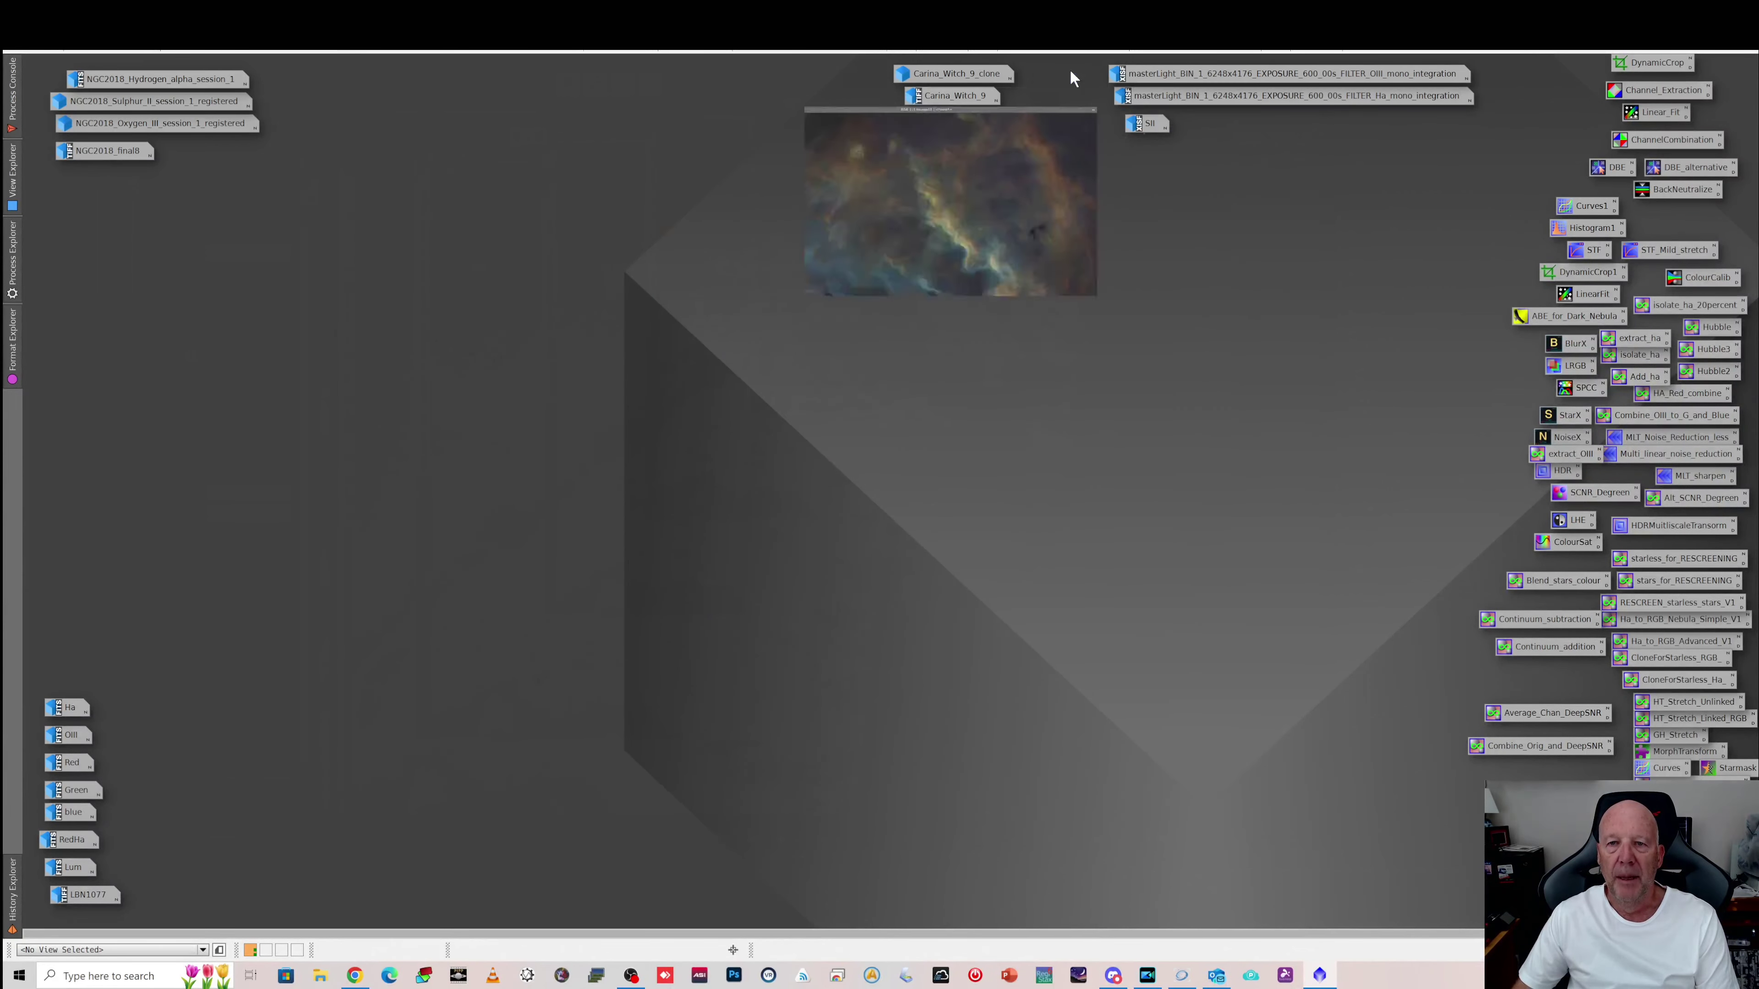
{"action": "left_click_drag", "start_coordinate": [972, 184], "coordinate": [1013, 184]}
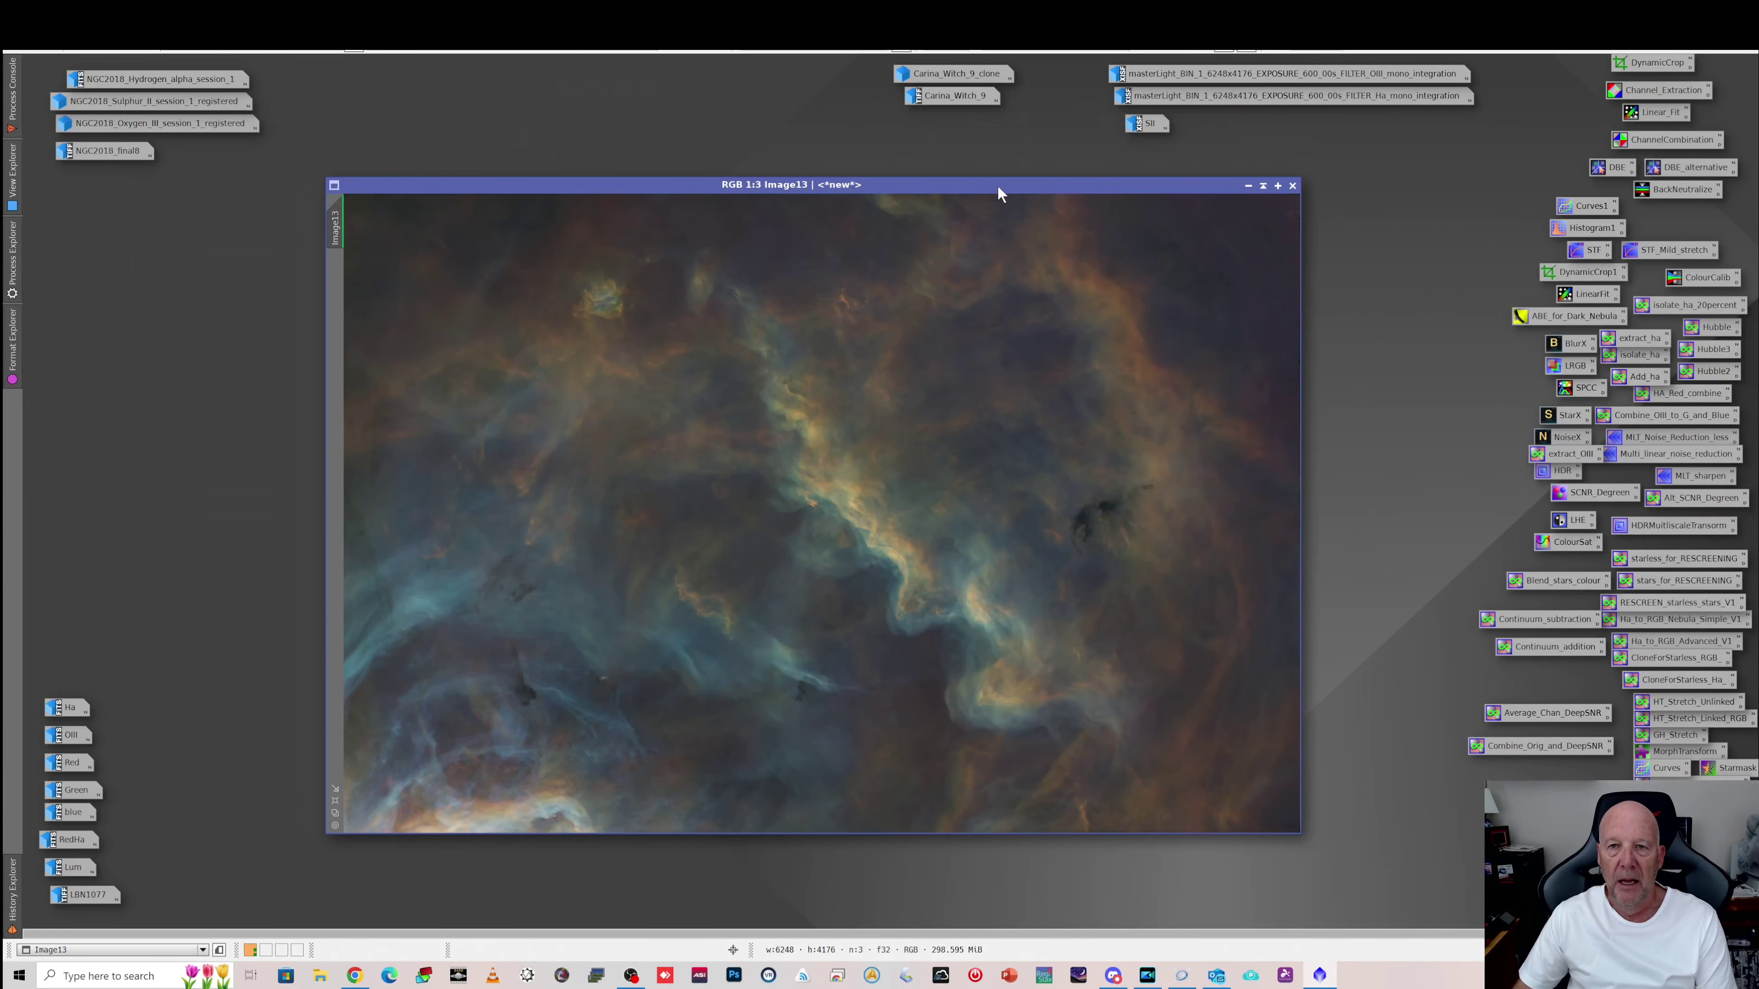
{"action": "left_click_drag", "start_coordinate": [998, 184], "coordinate": [1016, 163]}
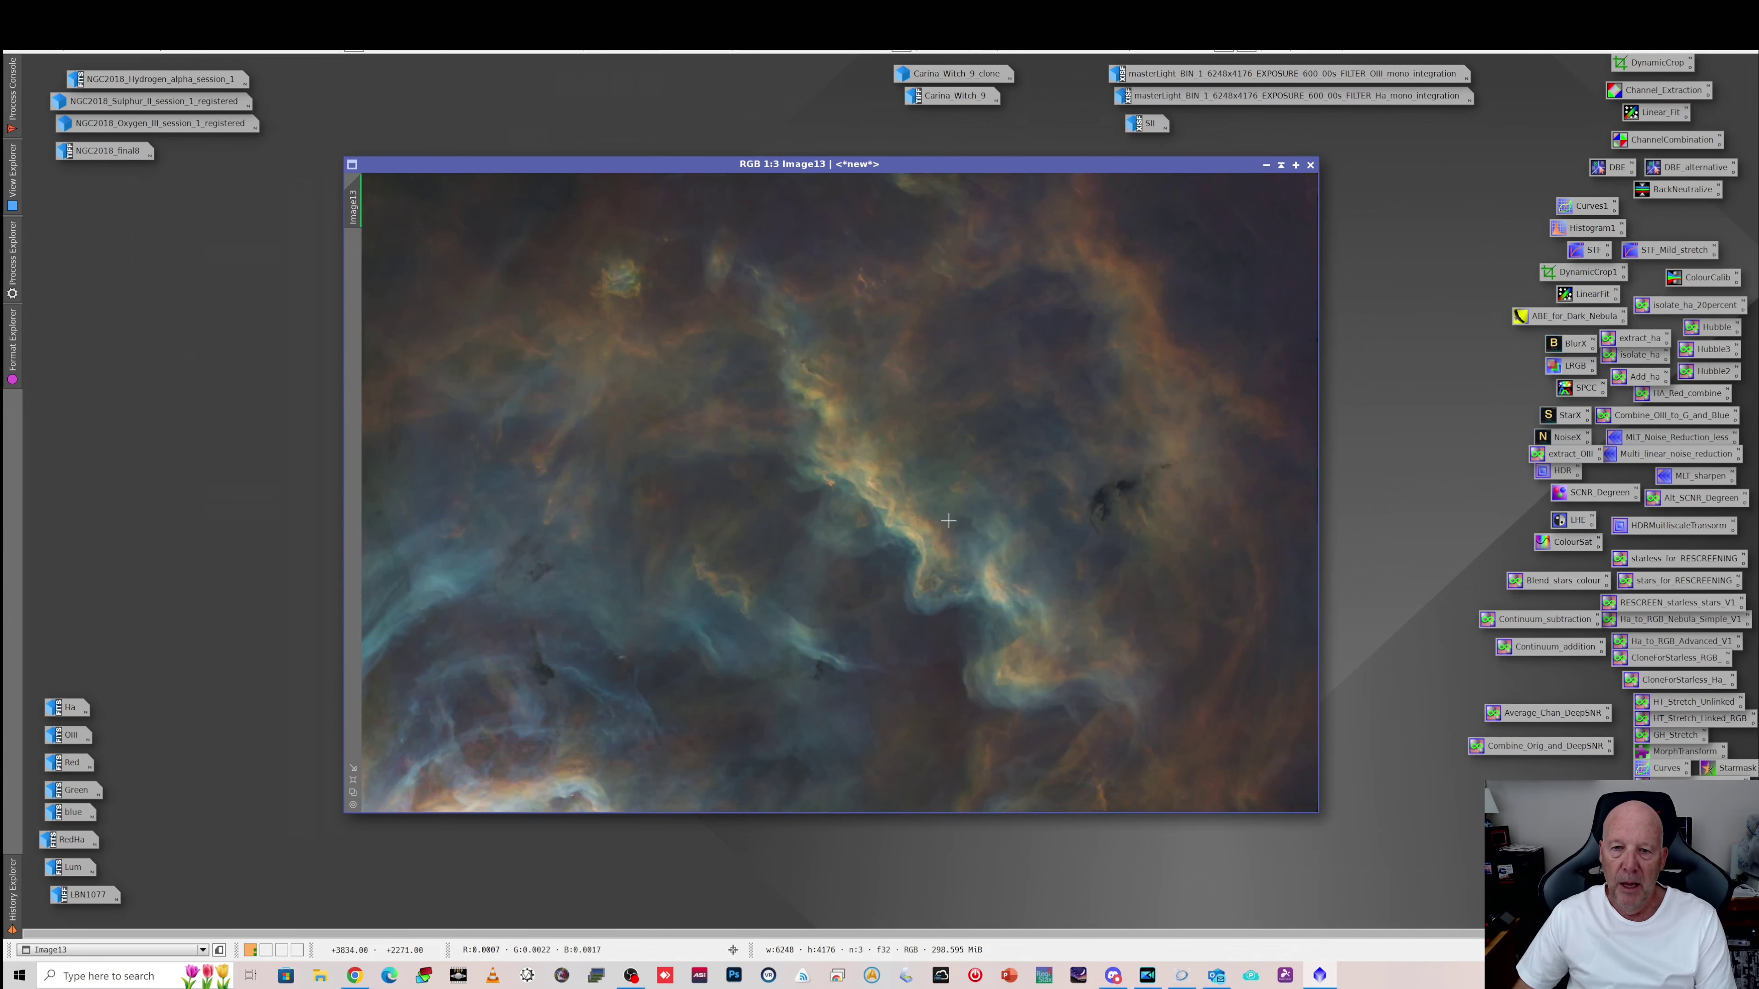
{"action": "scroll", "coordinate": [949, 549], "scroll_direction": "up", "scroll_amount": 1}
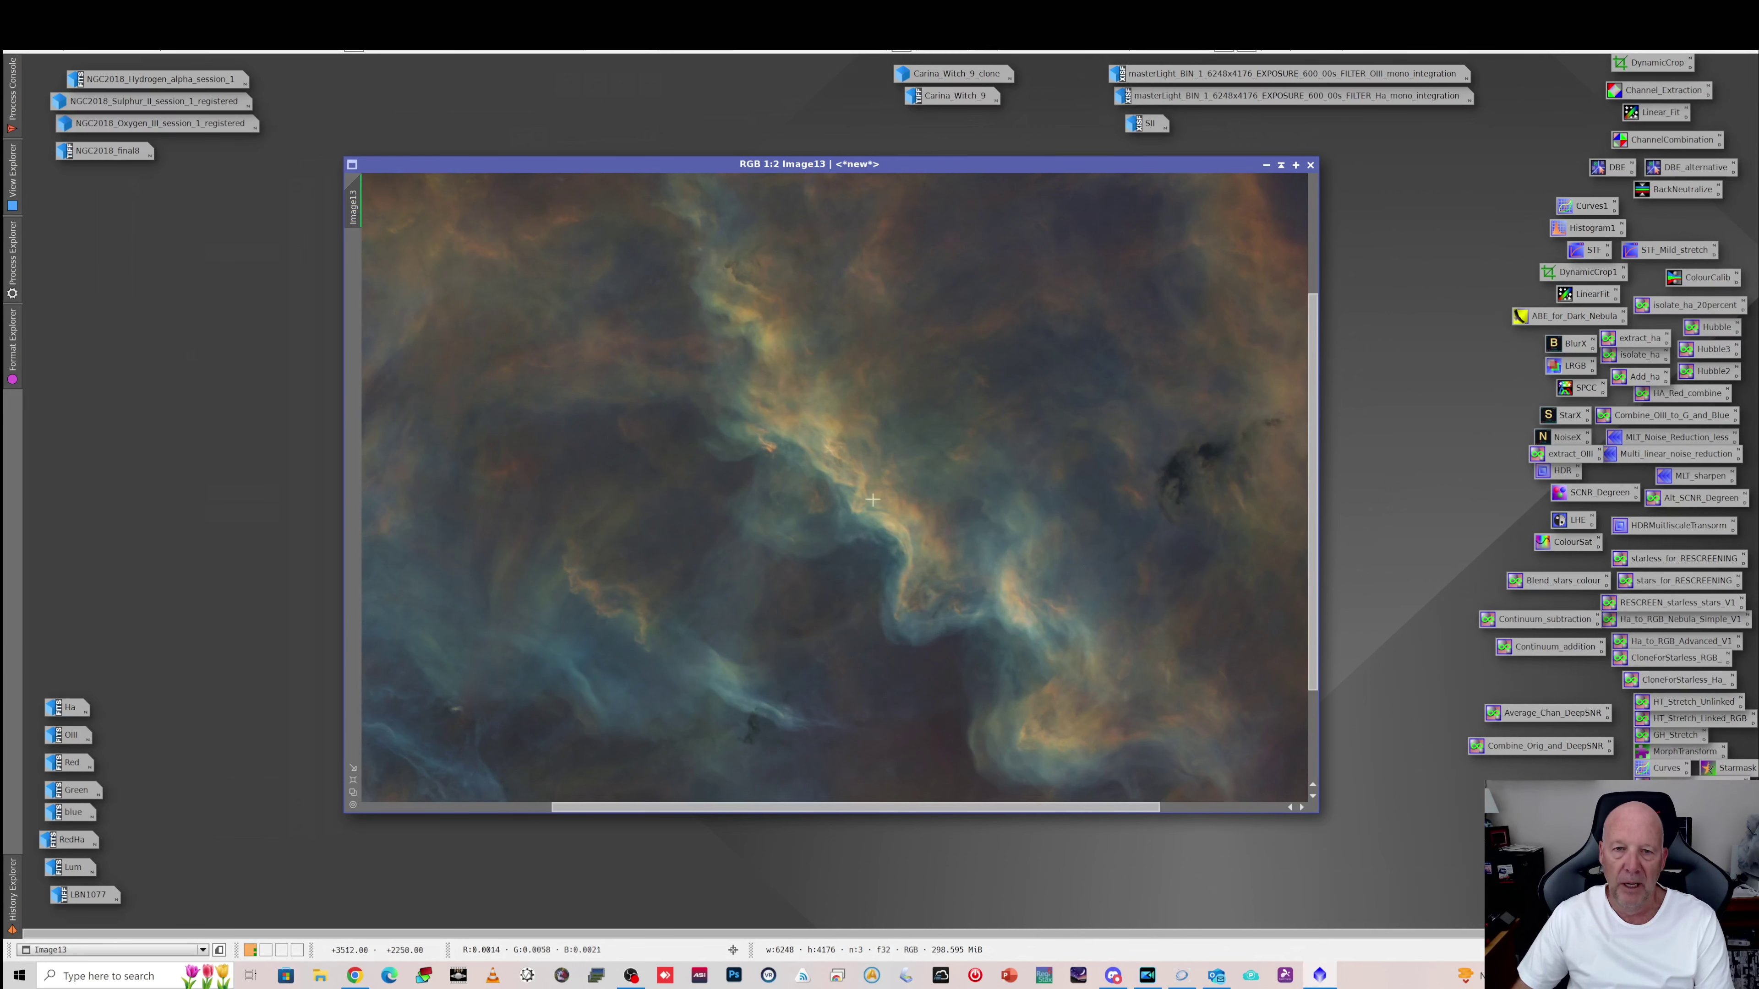
{"action": "scroll", "coordinate": [755, 443], "scroll_direction": "down", "scroll_amount": 1}
{"action": "scroll", "coordinate": [862, 471], "scroll_direction": "up", "scroll_amount": 2}
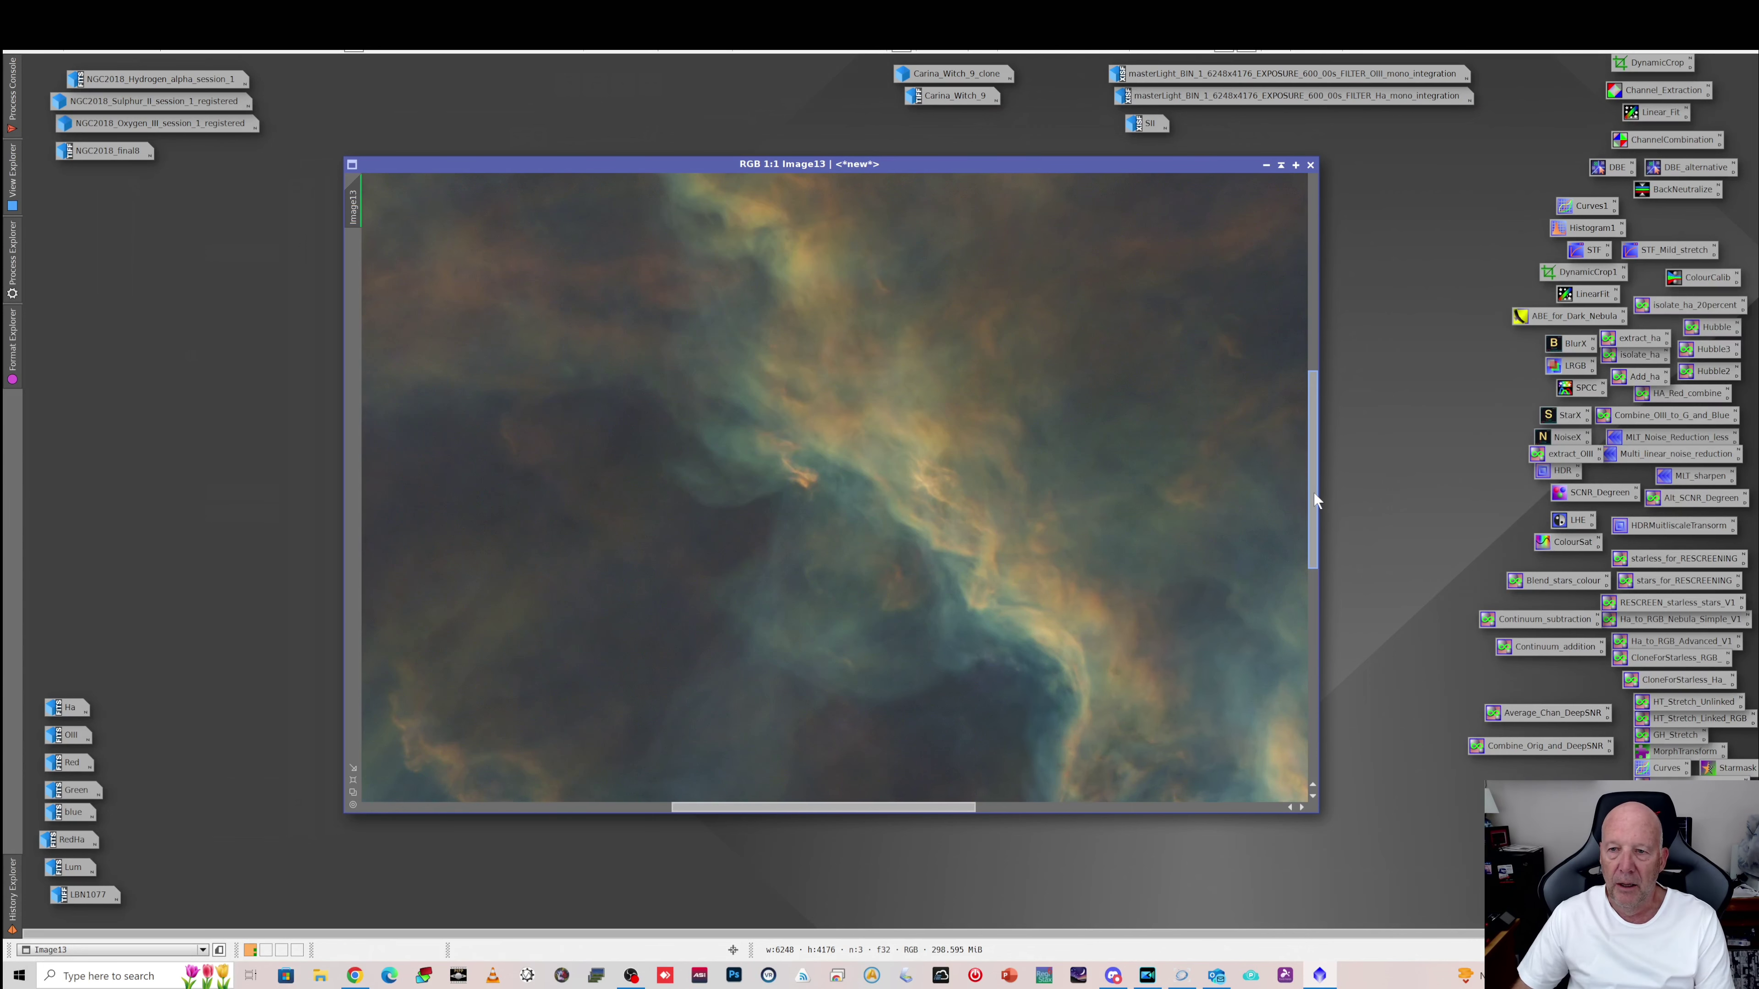
{"action": "left_click_drag", "start_coordinate": [1314, 490], "coordinate": [1314, 329]}
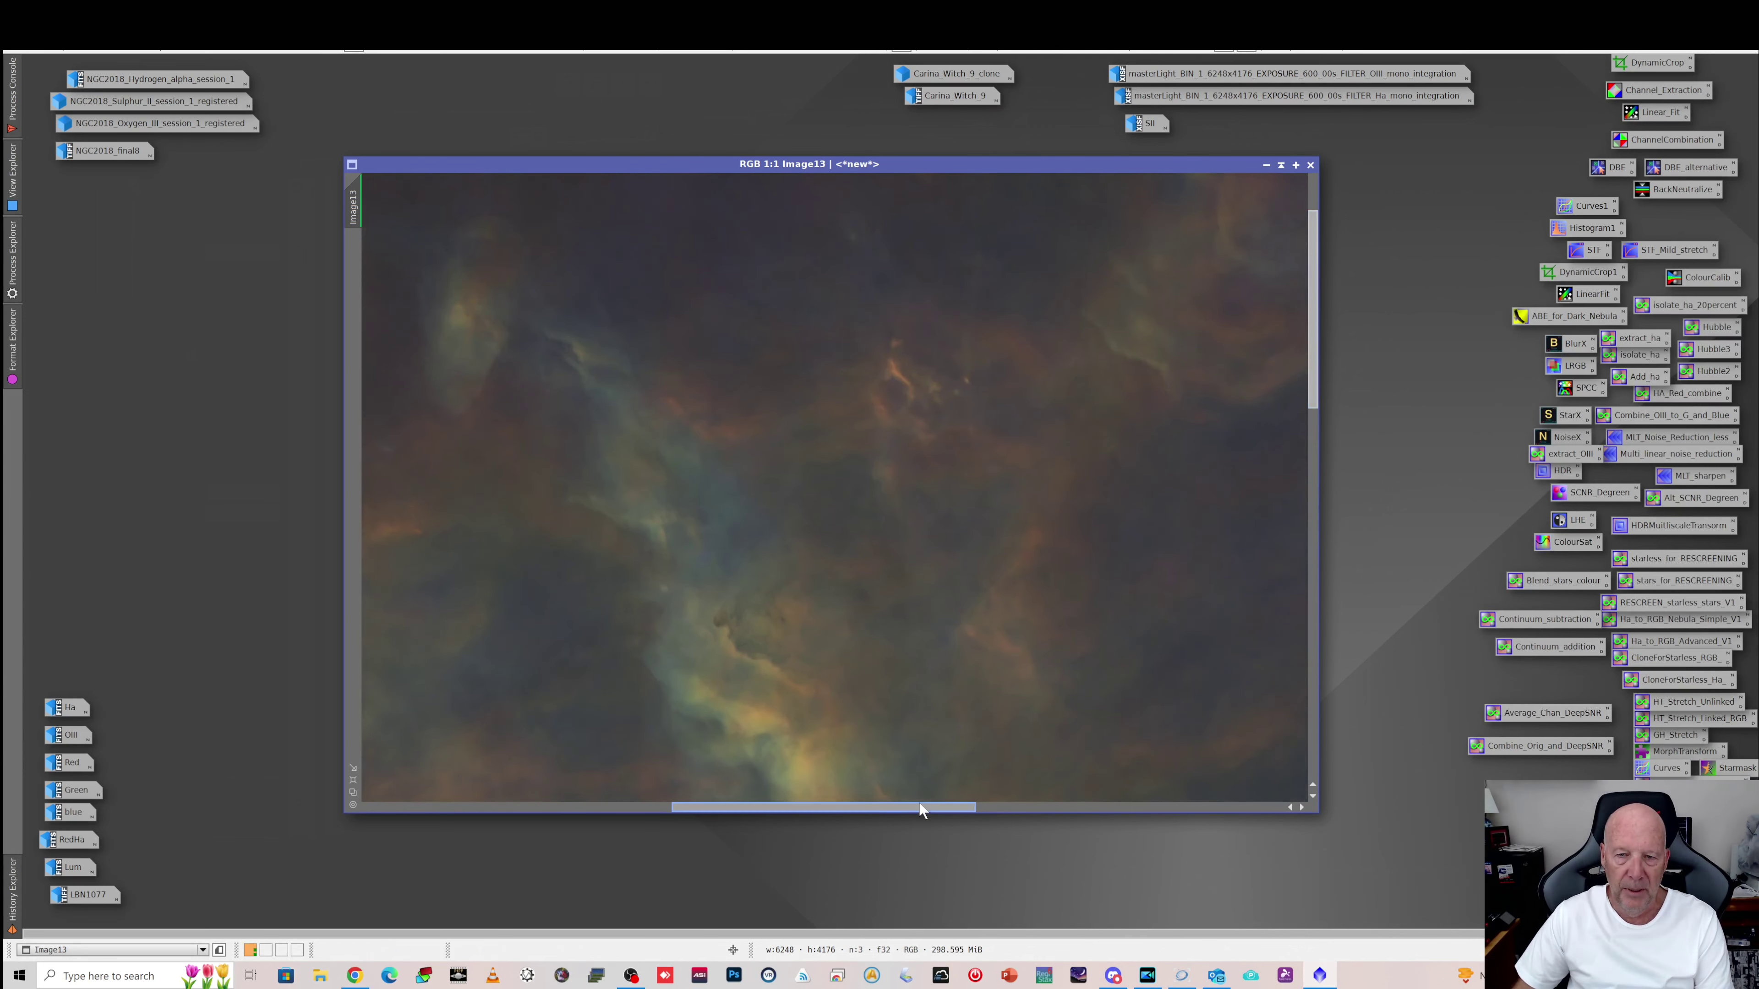
{"action": "left_click_drag", "start_coordinate": [915, 805], "coordinate": [729, 806]}
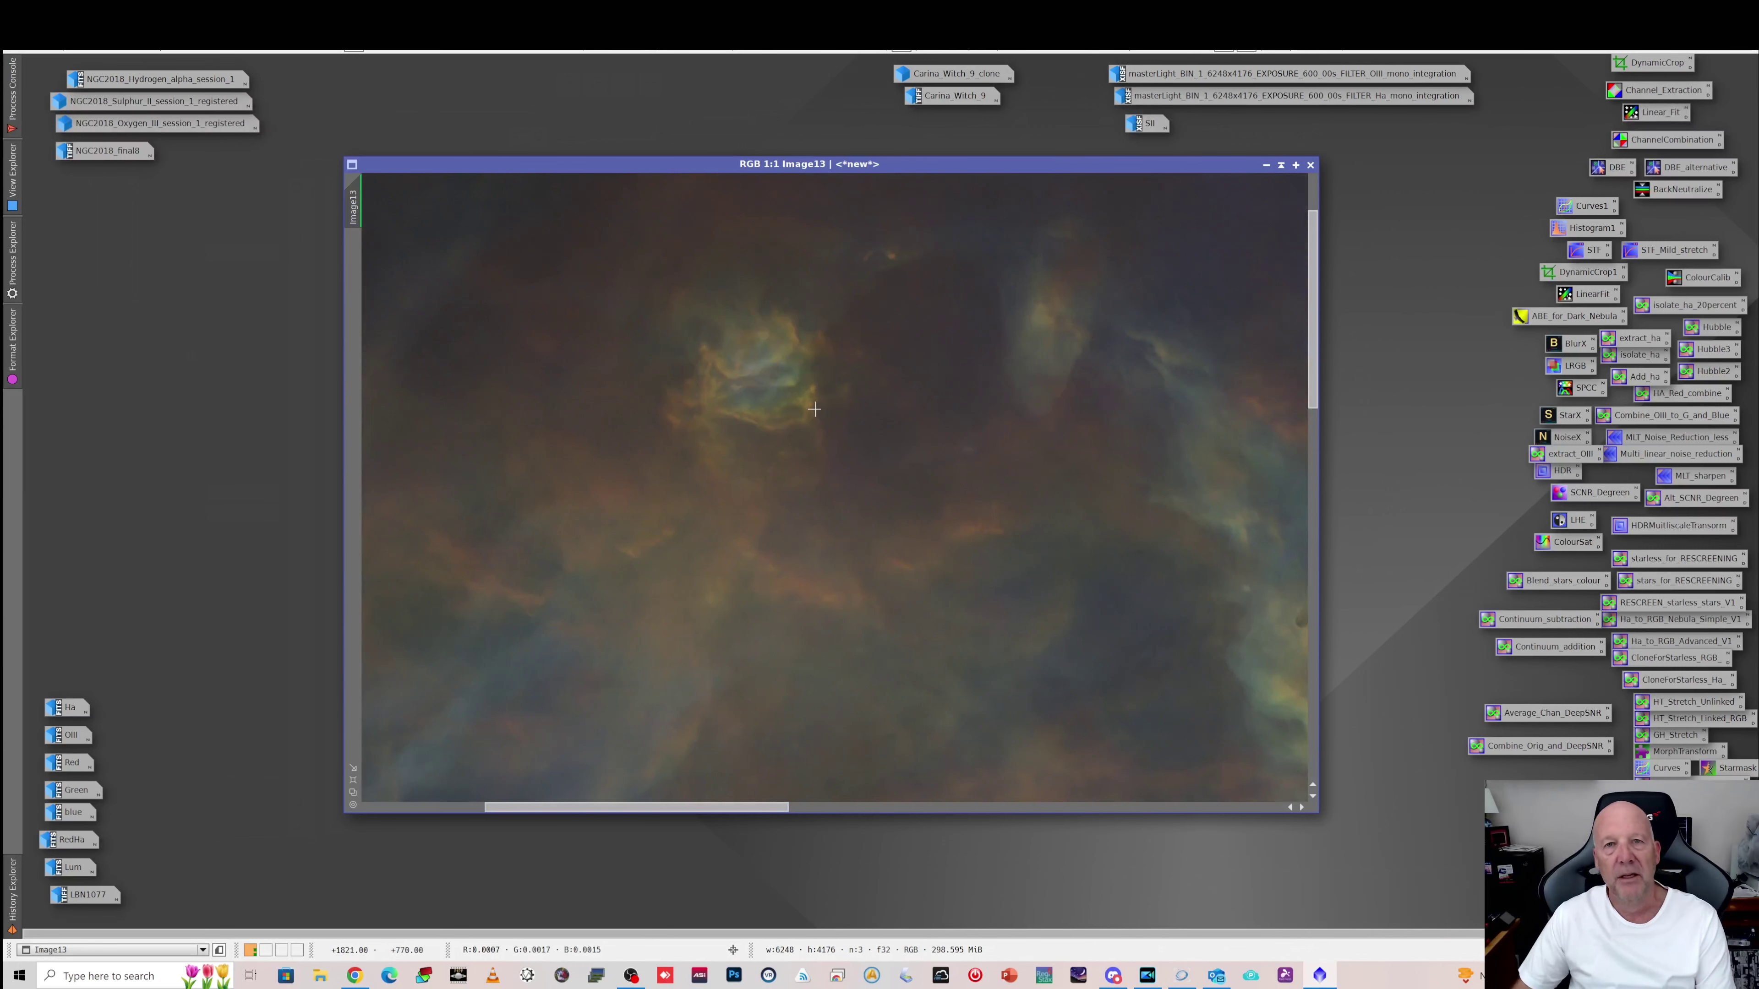
{"action": "scroll", "coordinate": [1016, 408], "scroll_direction": "down", "scroll_amount": 3}
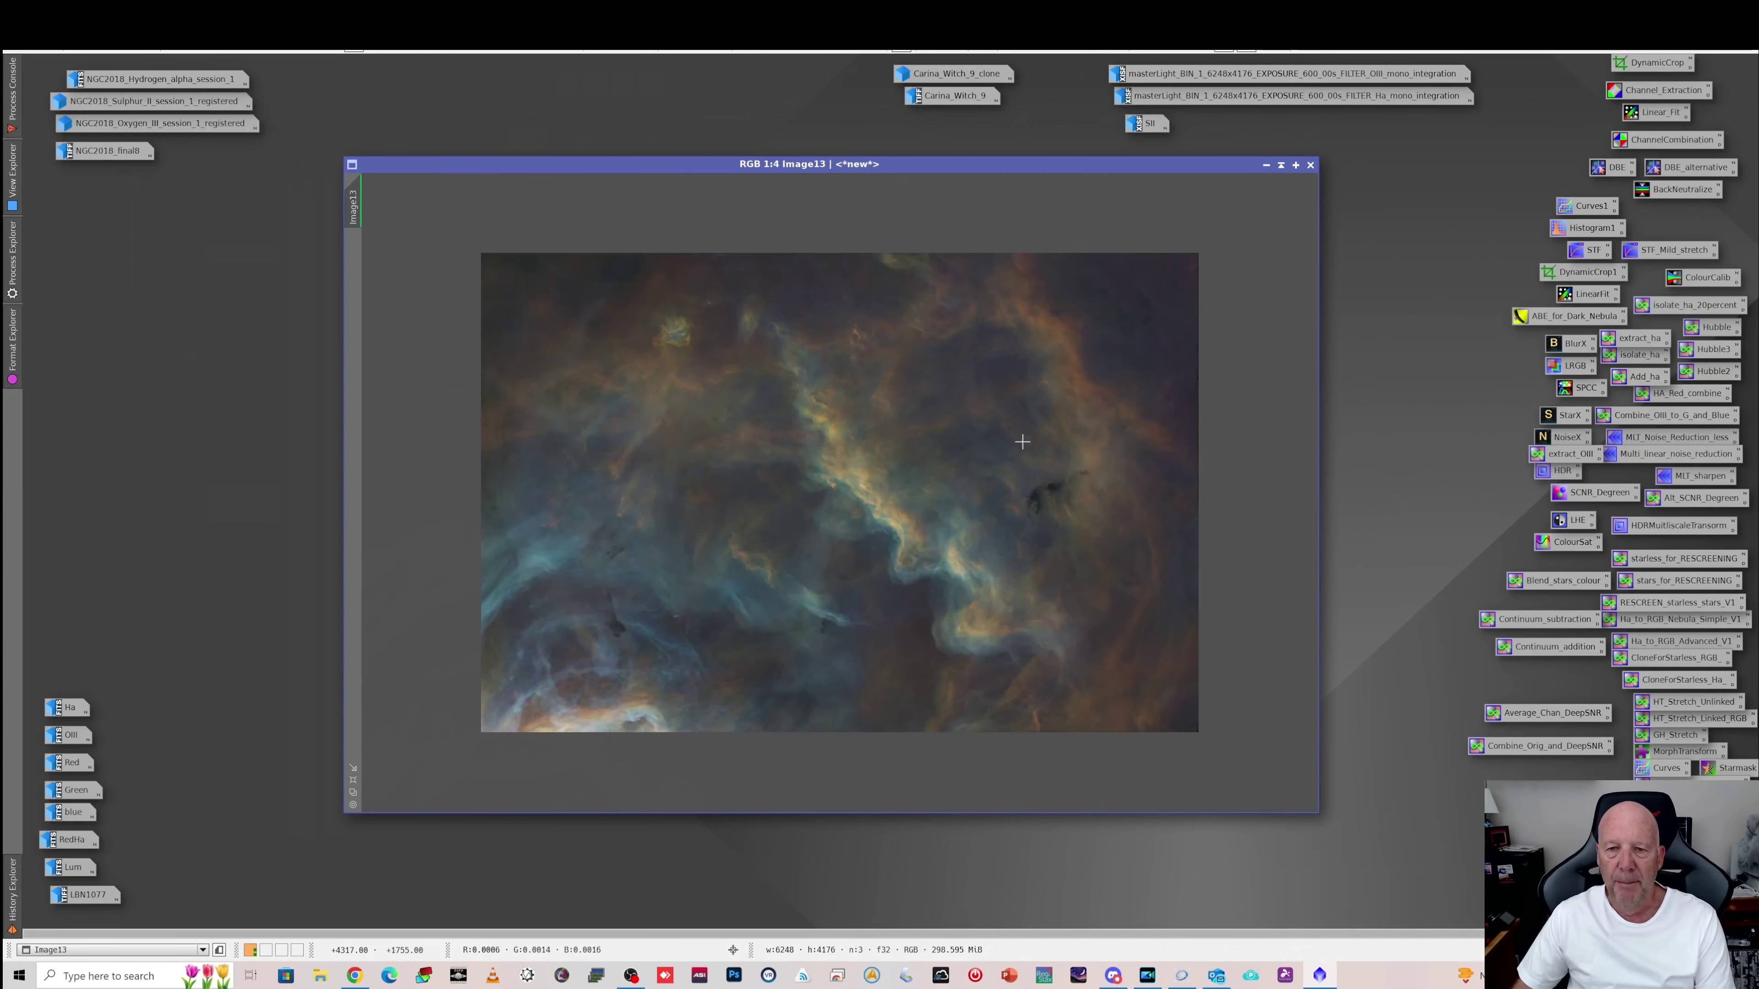
{"action": "scroll", "coordinate": [1023, 441], "scroll_direction": "up", "scroll_amount": 1}
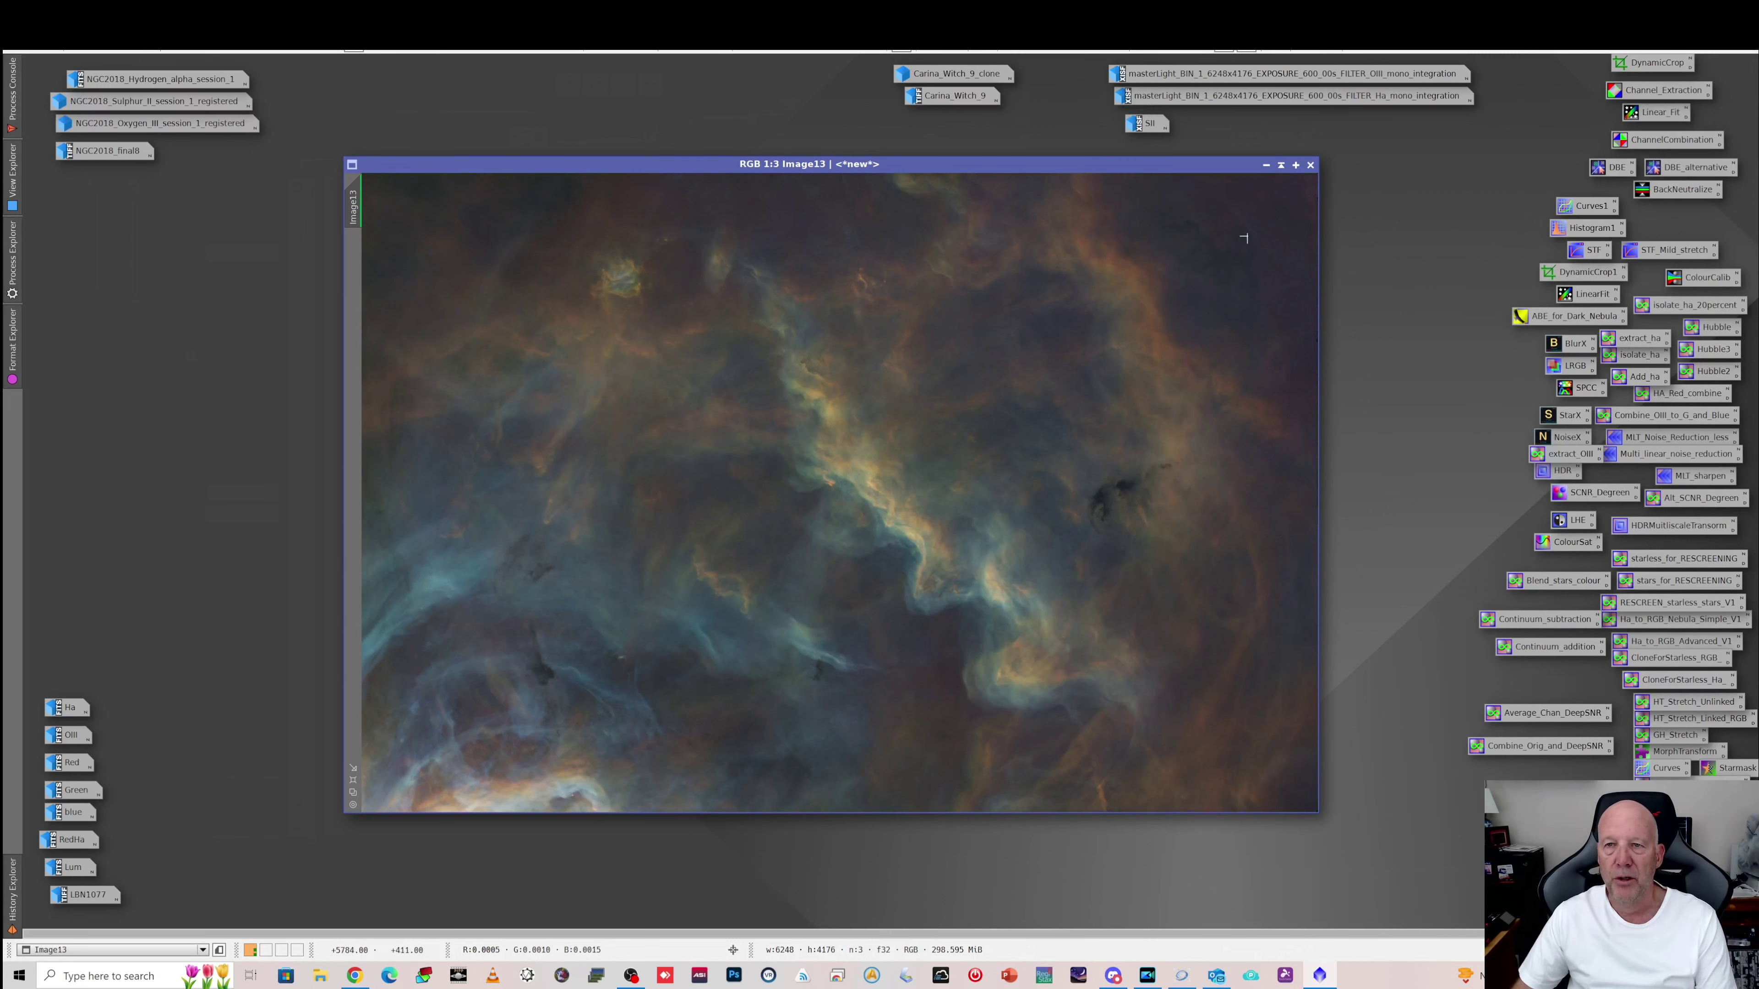
{"action": "left_click", "coordinate": [1266, 166]}
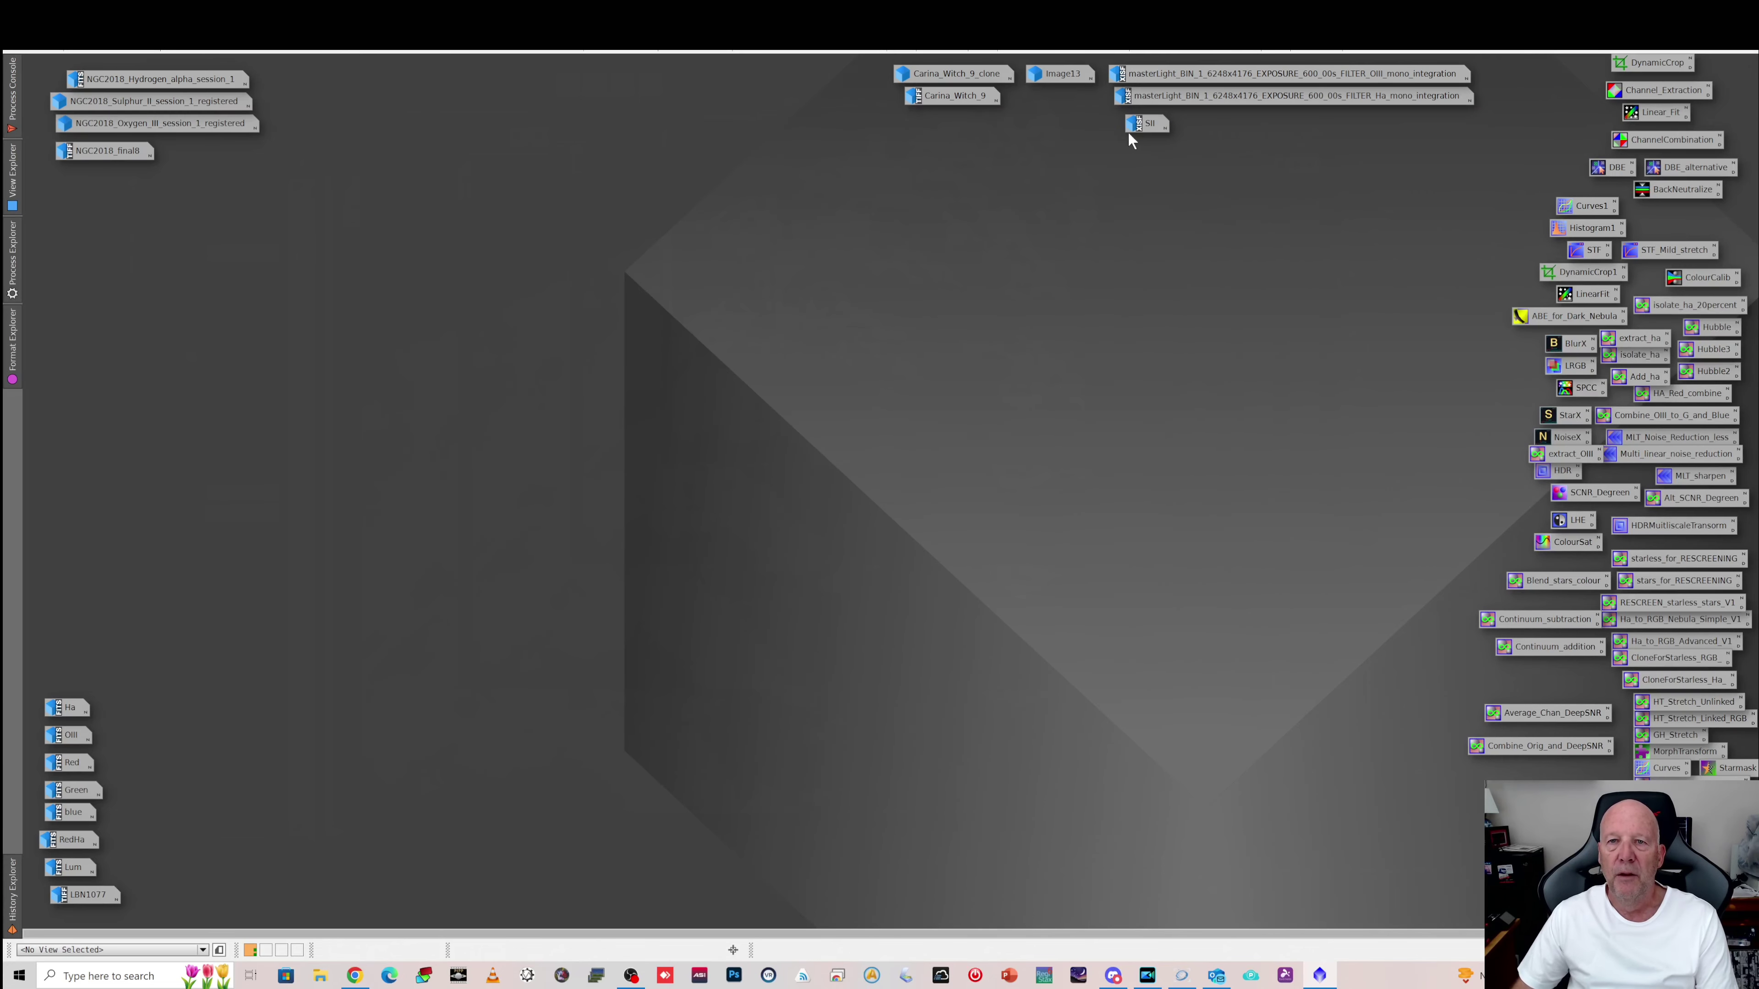
{"action": "left_click", "coordinate": [992, 74]}
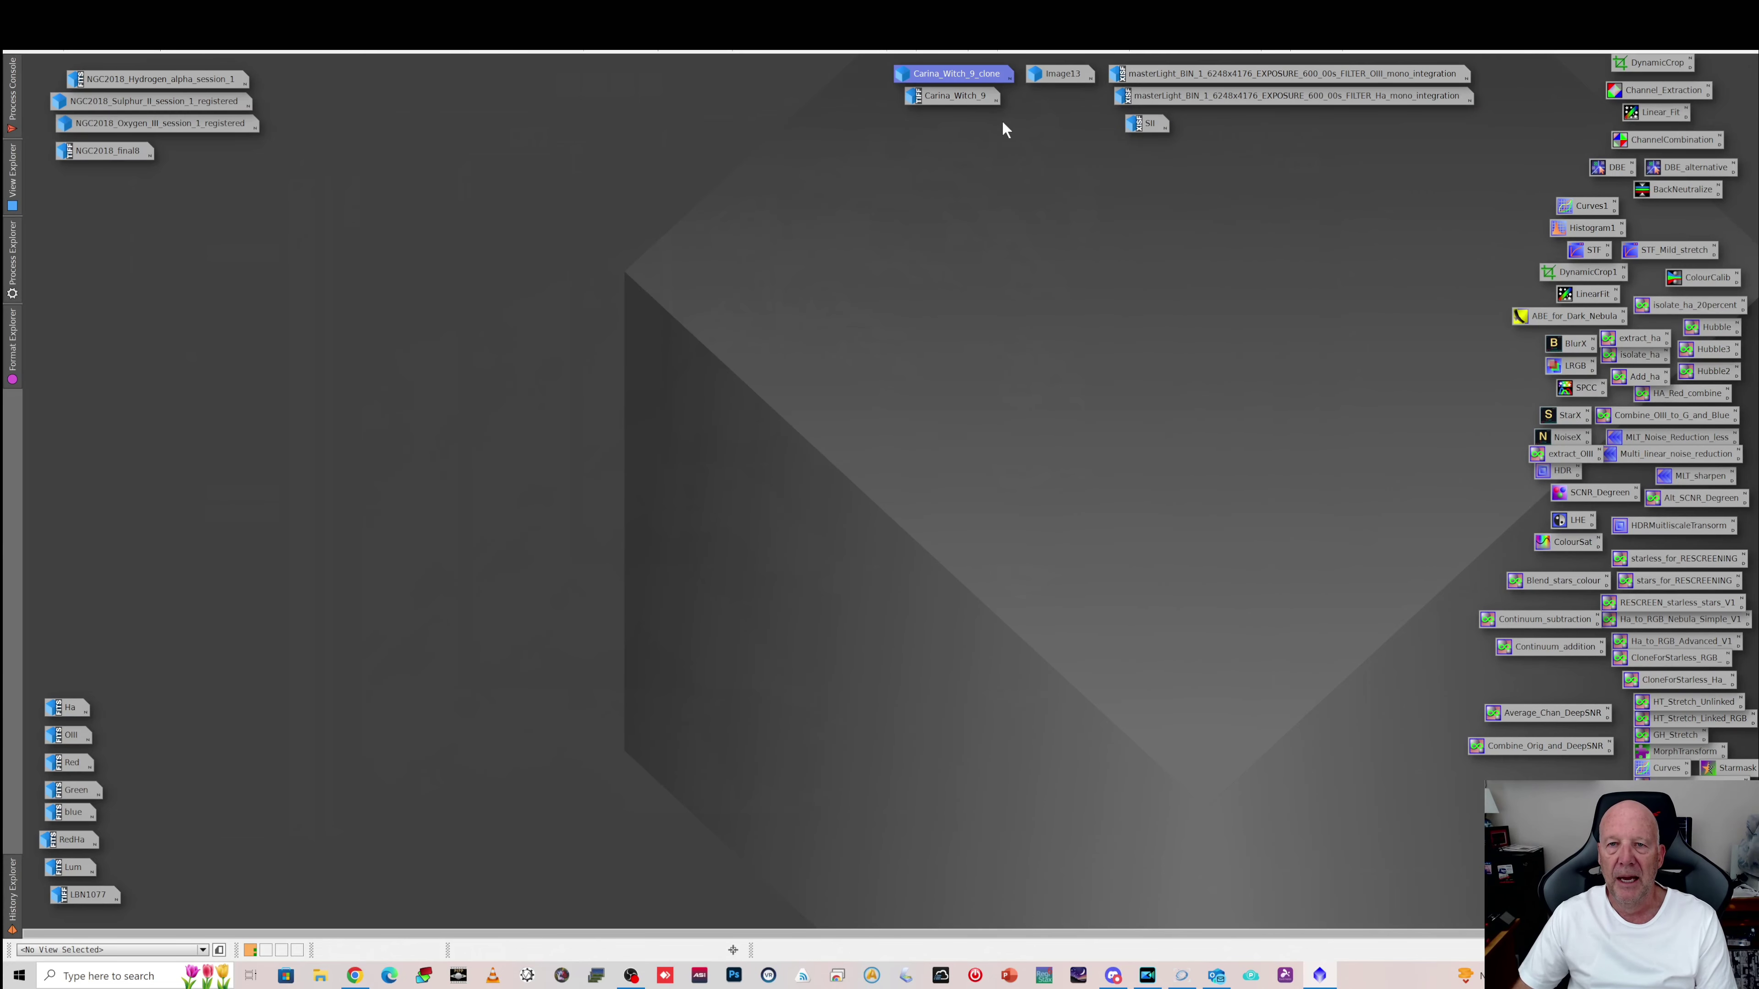
{"action": "double_click", "coordinate": [978, 74]}
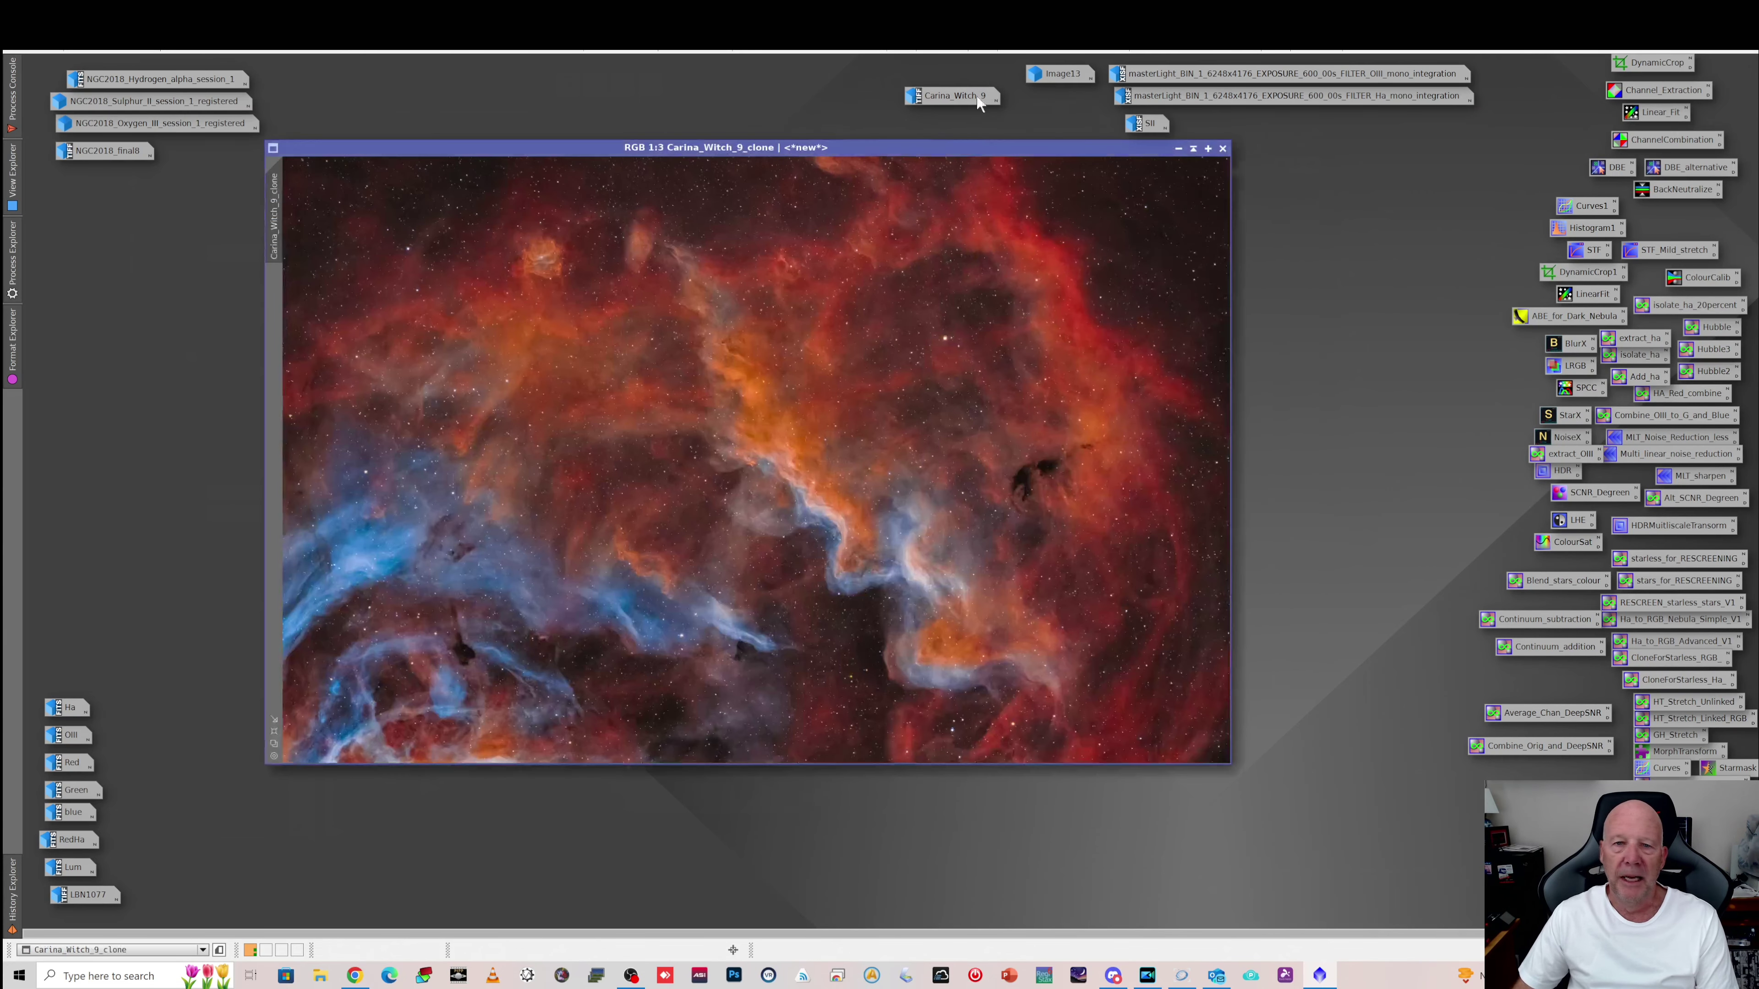
{"action": "left_click_drag", "start_coordinate": [949, 145], "coordinate": [1005, 182]}
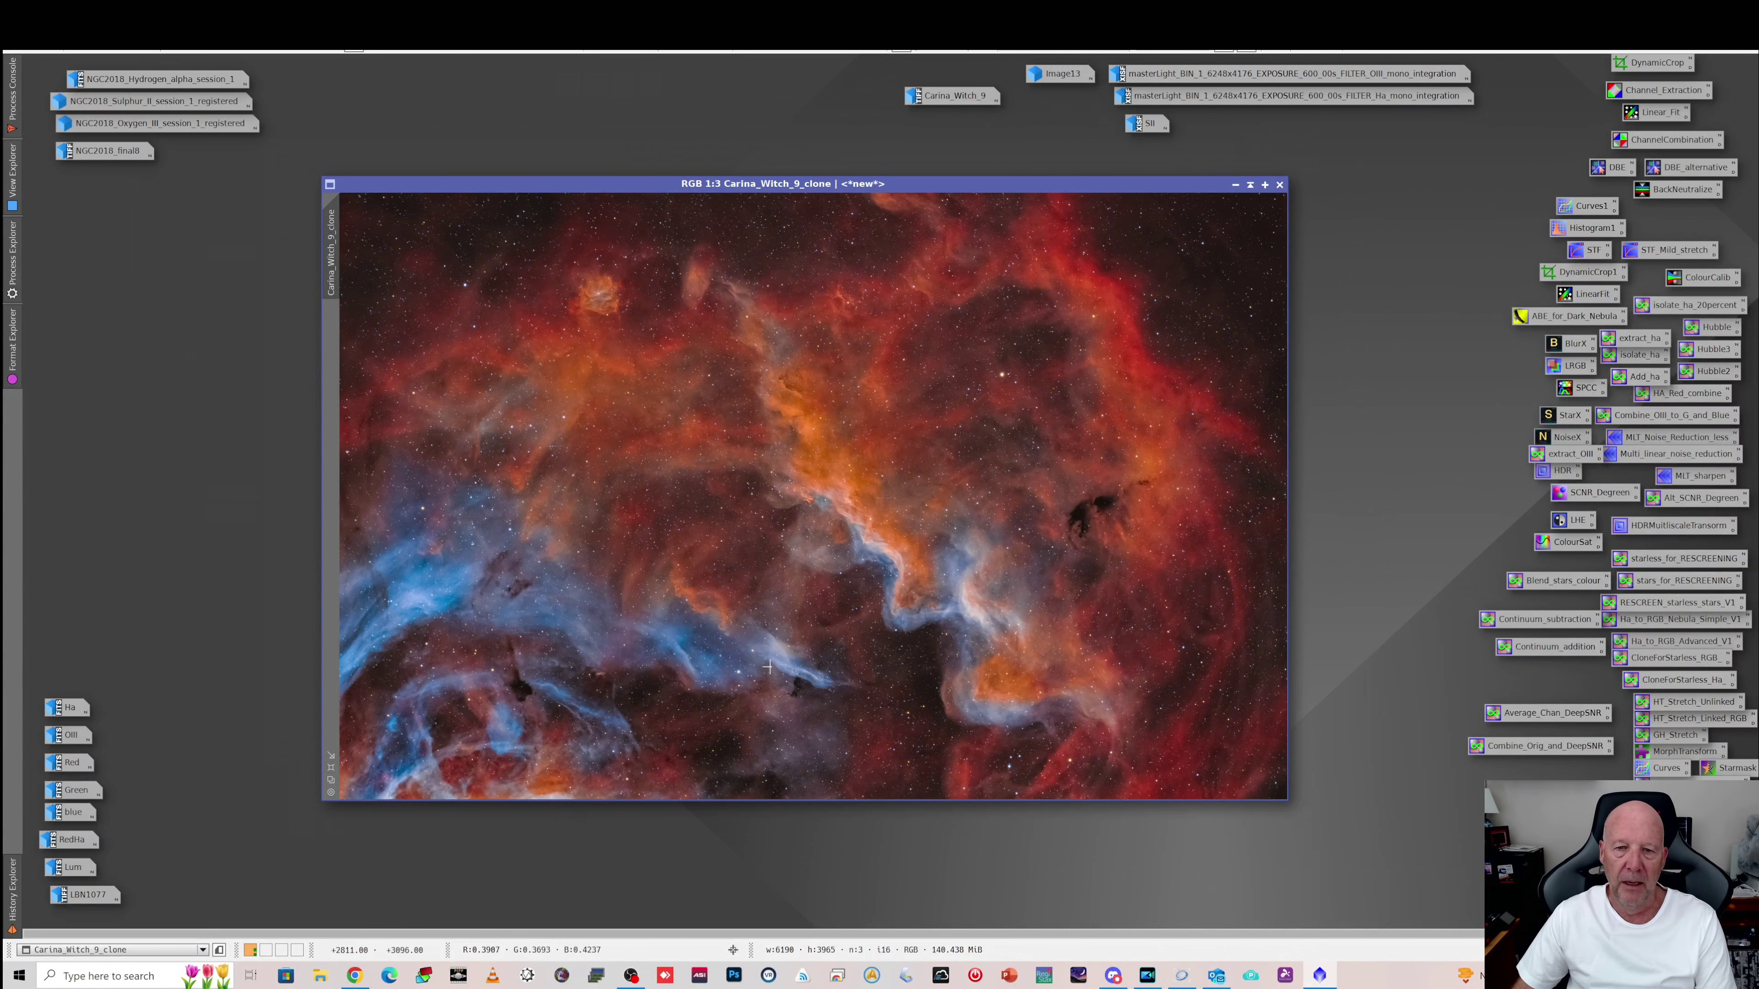
{"action": "scroll", "coordinate": [929, 648], "scroll_direction": "up", "scroll_amount": 1}
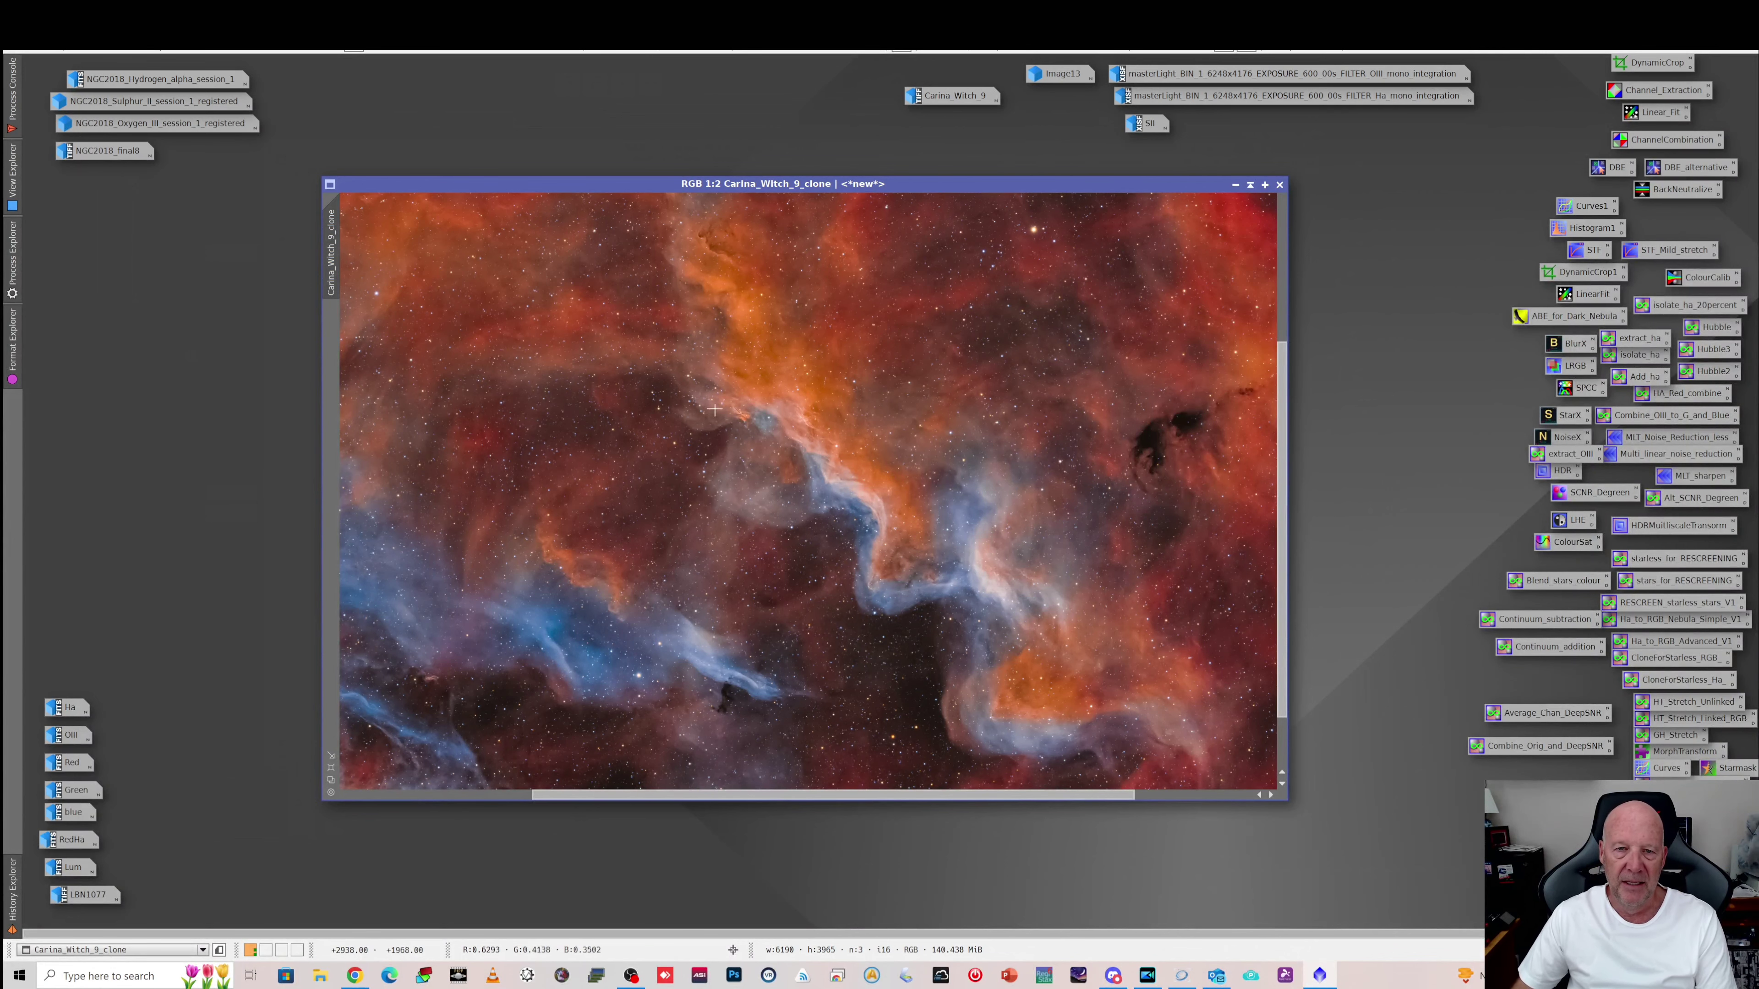
{"action": "left_click", "coordinate": [846, 392]}
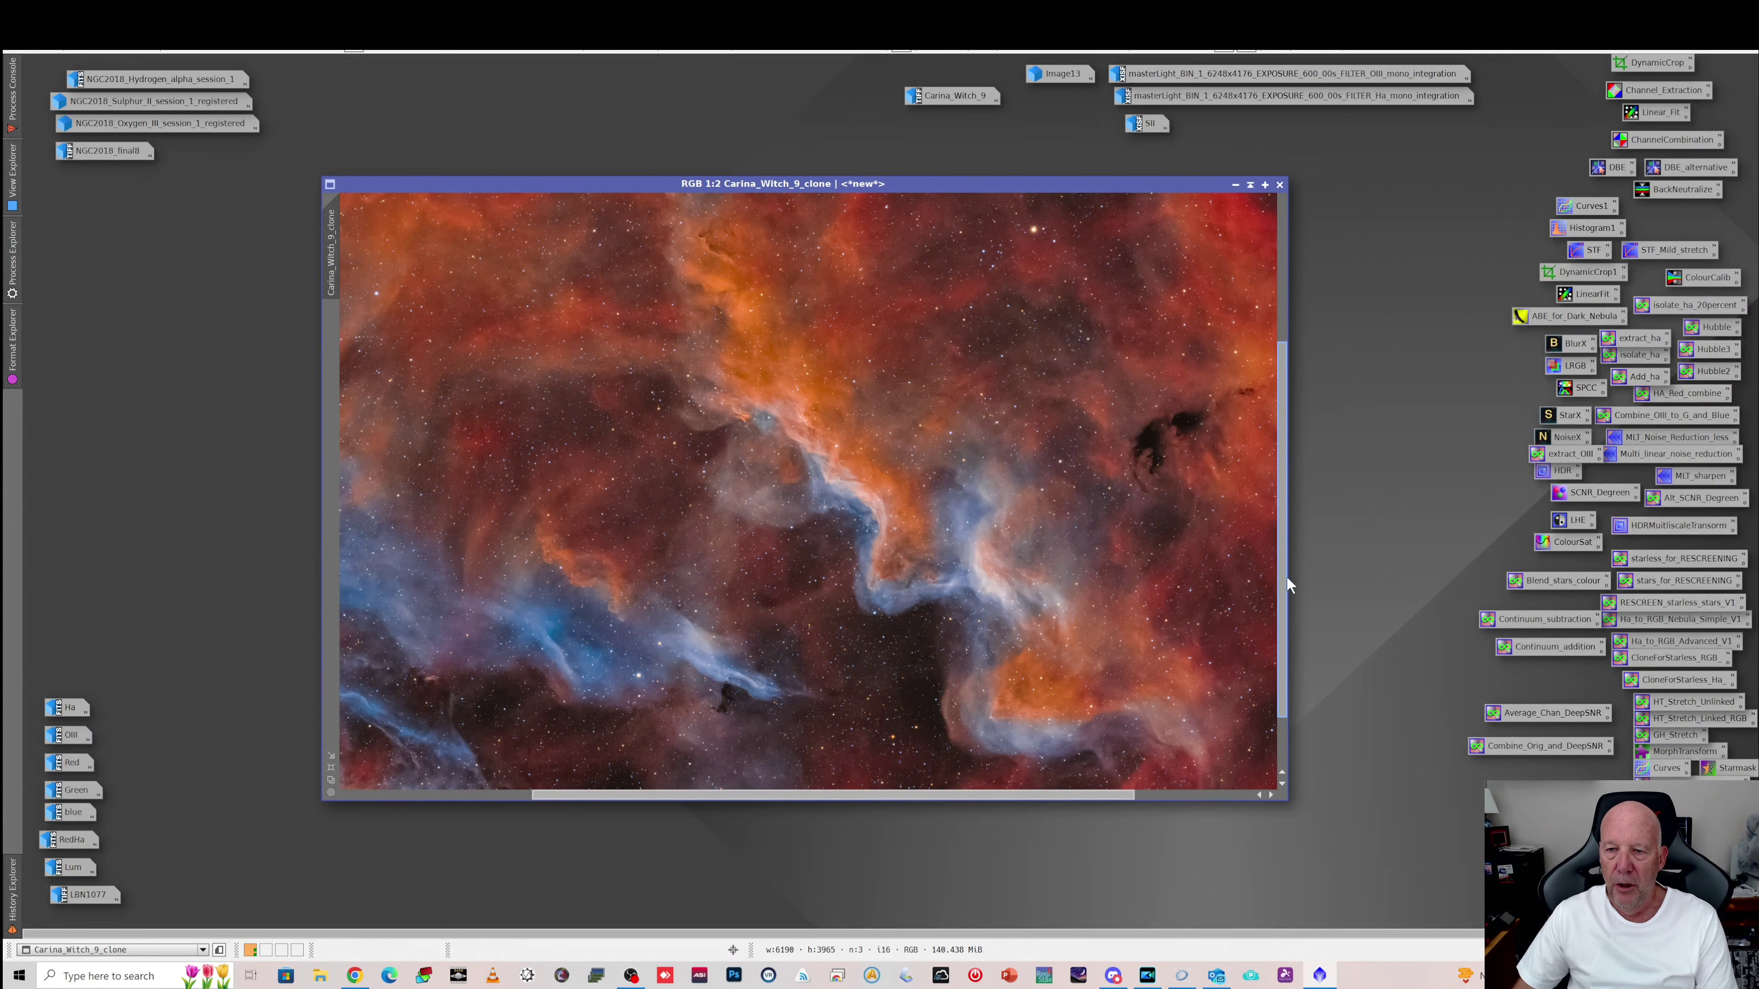
{"action": "left_click_drag", "start_coordinate": [1282, 574], "coordinate": [1290, 406]}
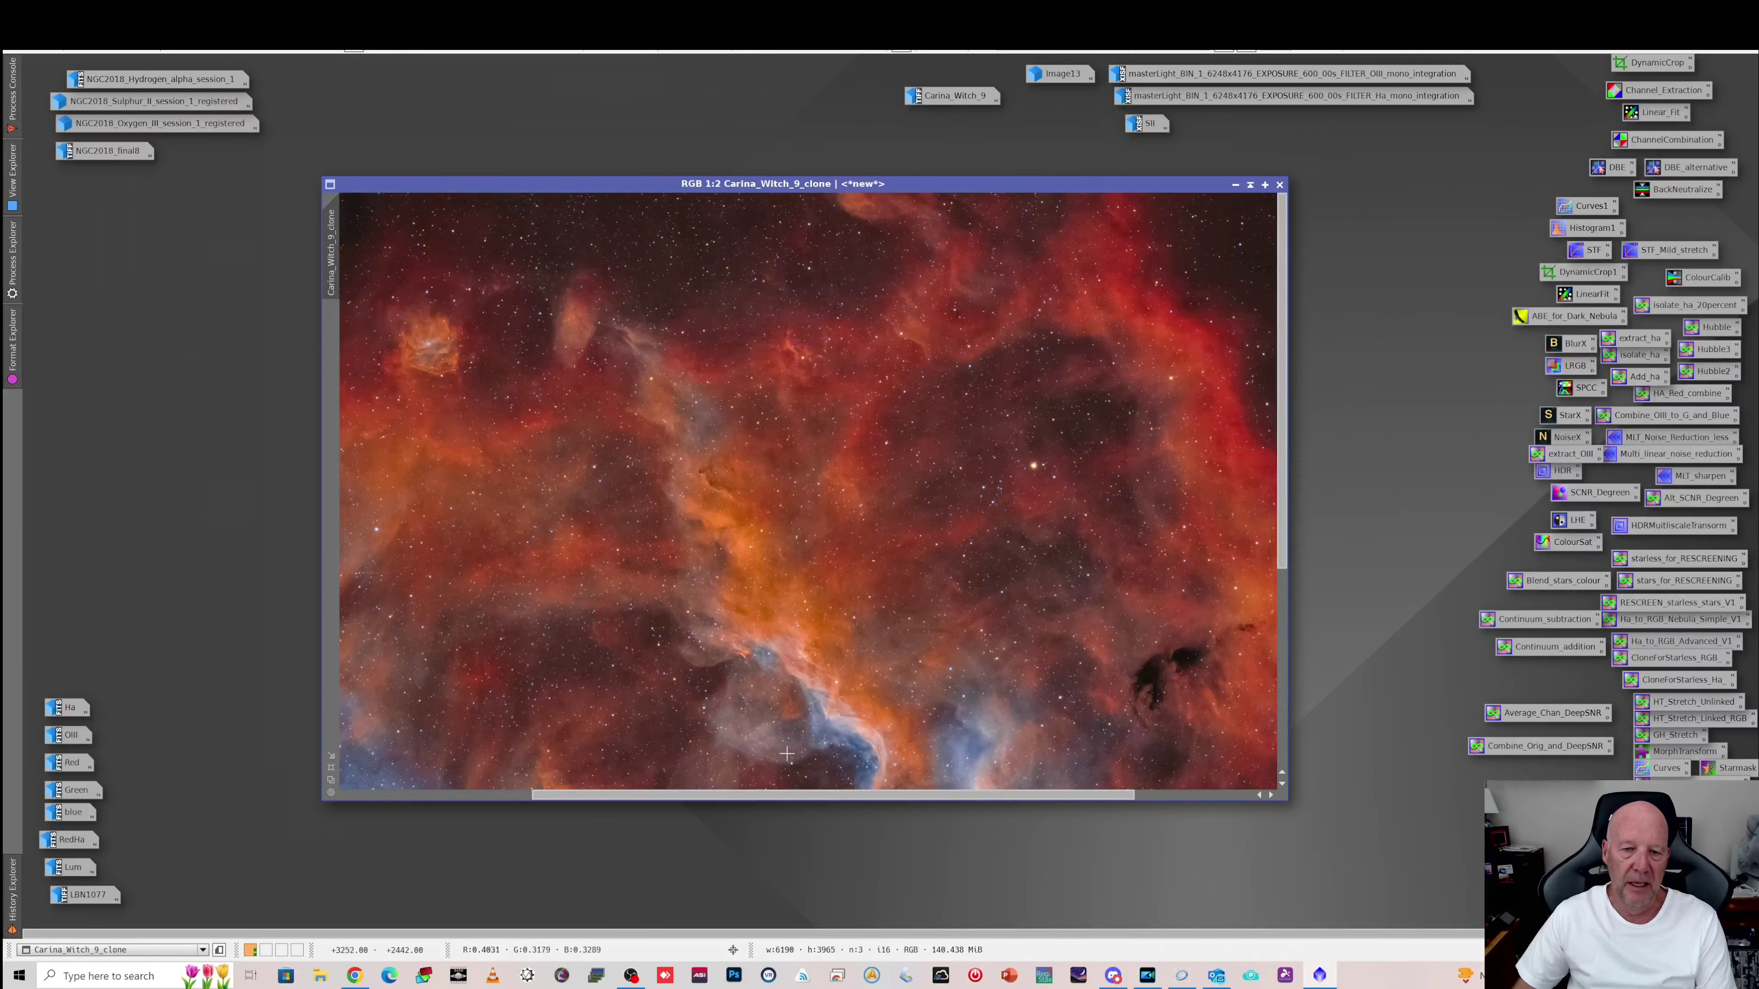
{"action": "left_click_drag", "start_coordinate": [774, 795], "coordinate": [607, 798]}
{"action": "scroll", "coordinate": [581, 321], "scroll_direction": "up", "scroll_amount": 1}
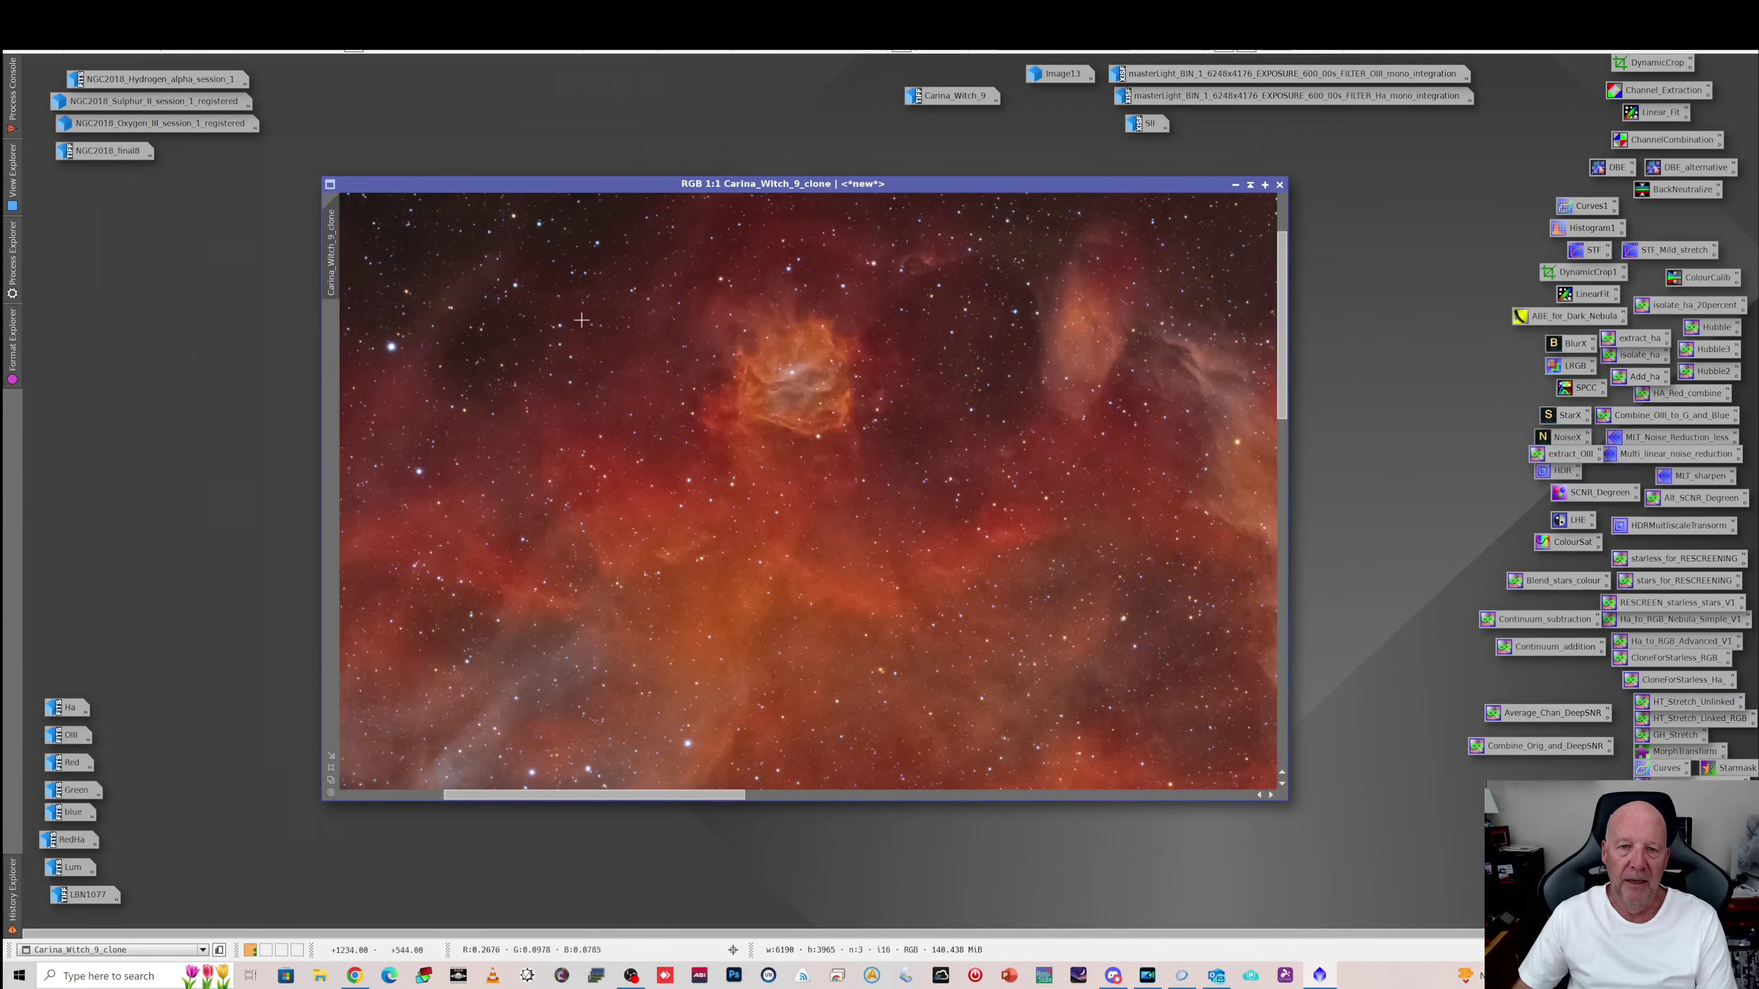
{"action": "scroll", "coordinate": [970, 714], "scroll_direction": "down", "scroll_amount": 1}
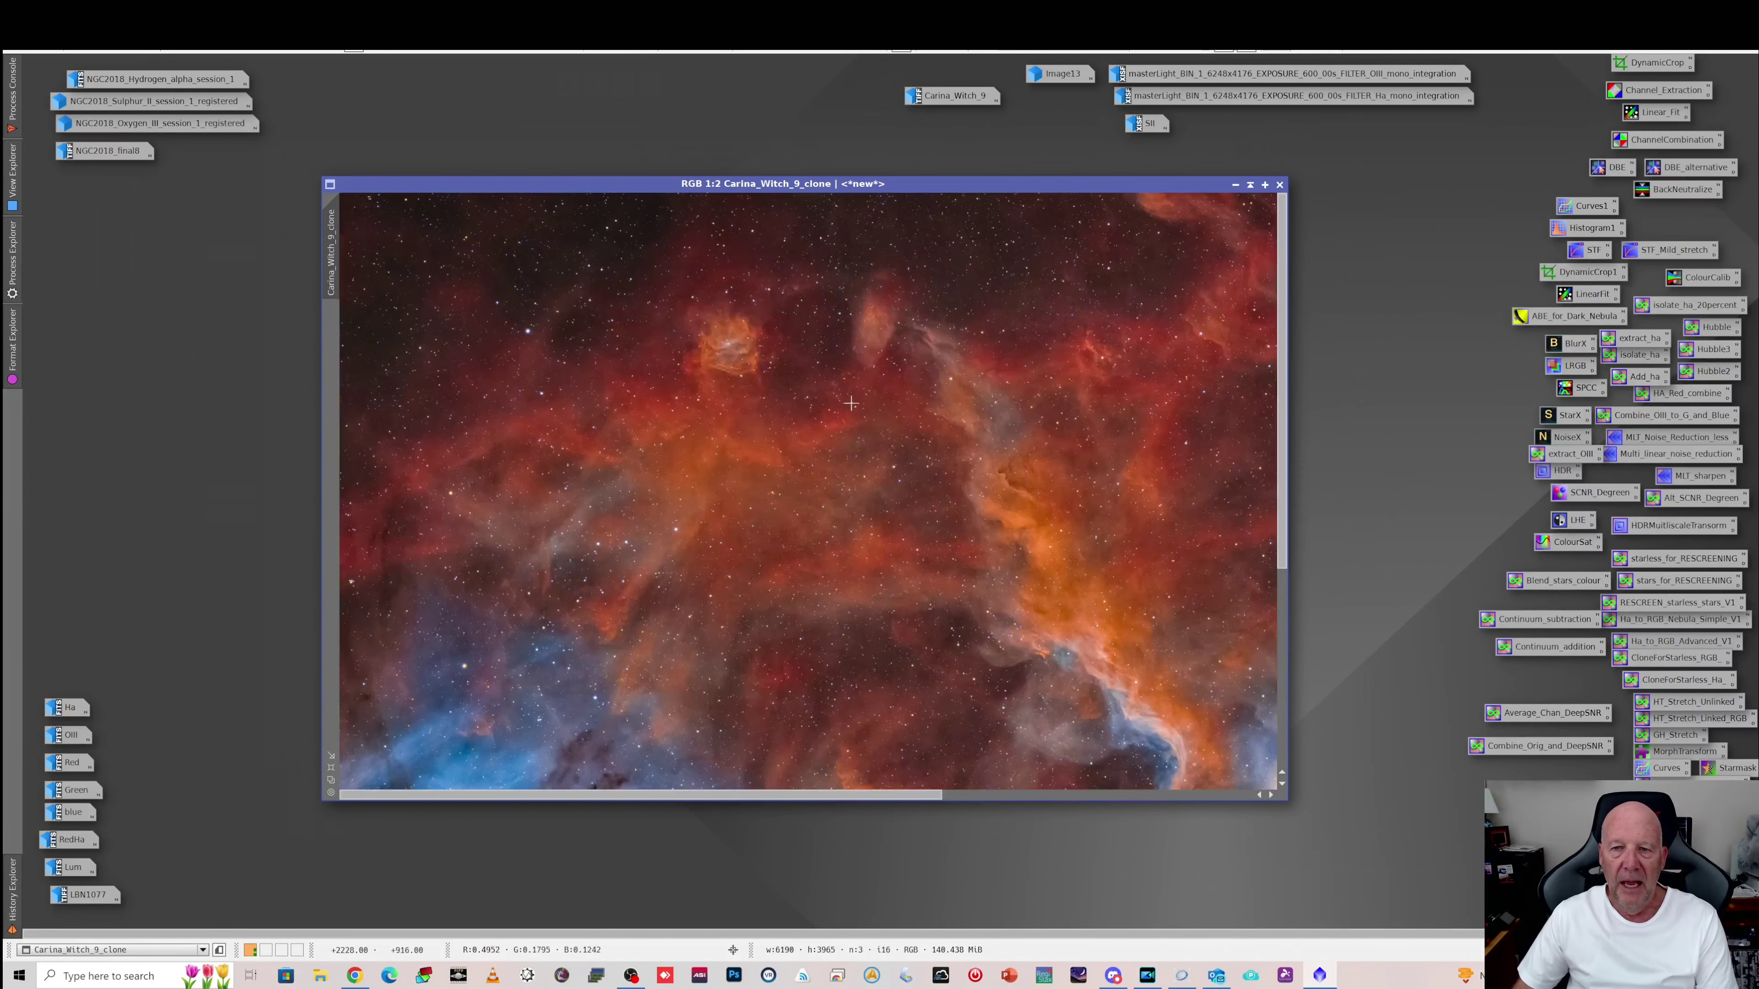
{"action": "left_click_drag", "start_coordinate": [892, 798], "coordinate": [996, 798]}
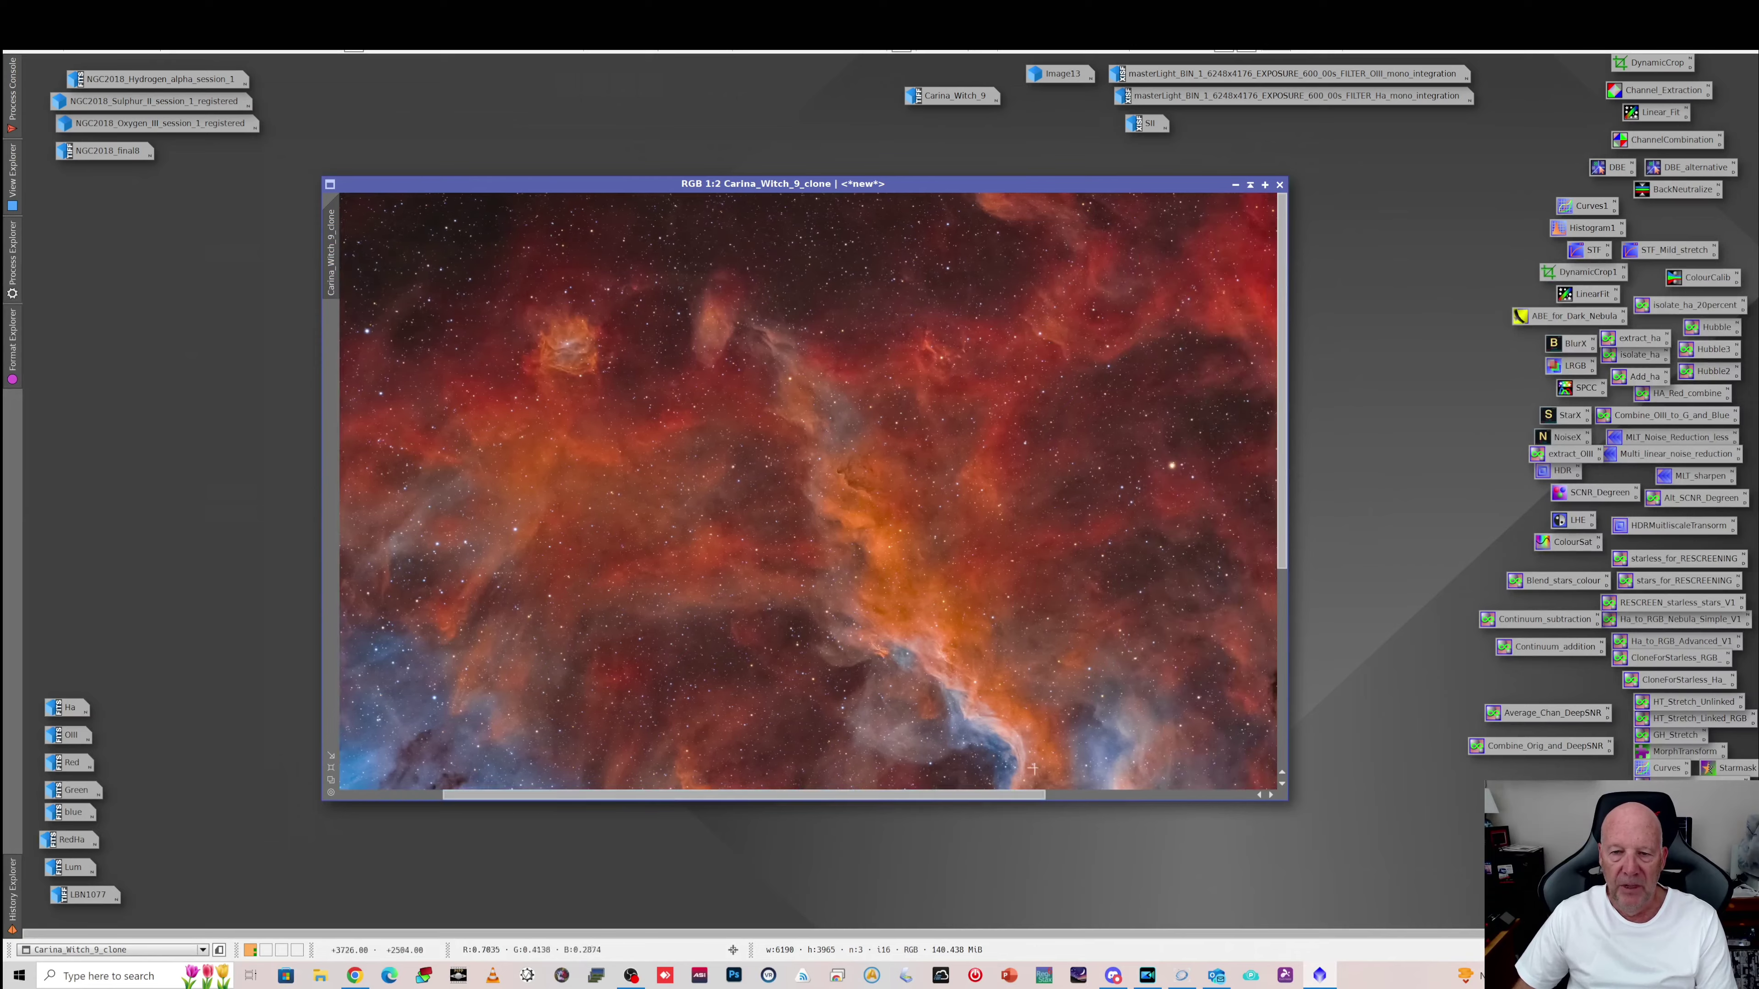
{"action": "left_click_drag", "start_coordinate": [1280, 521], "coordinate": [1302, 683]}
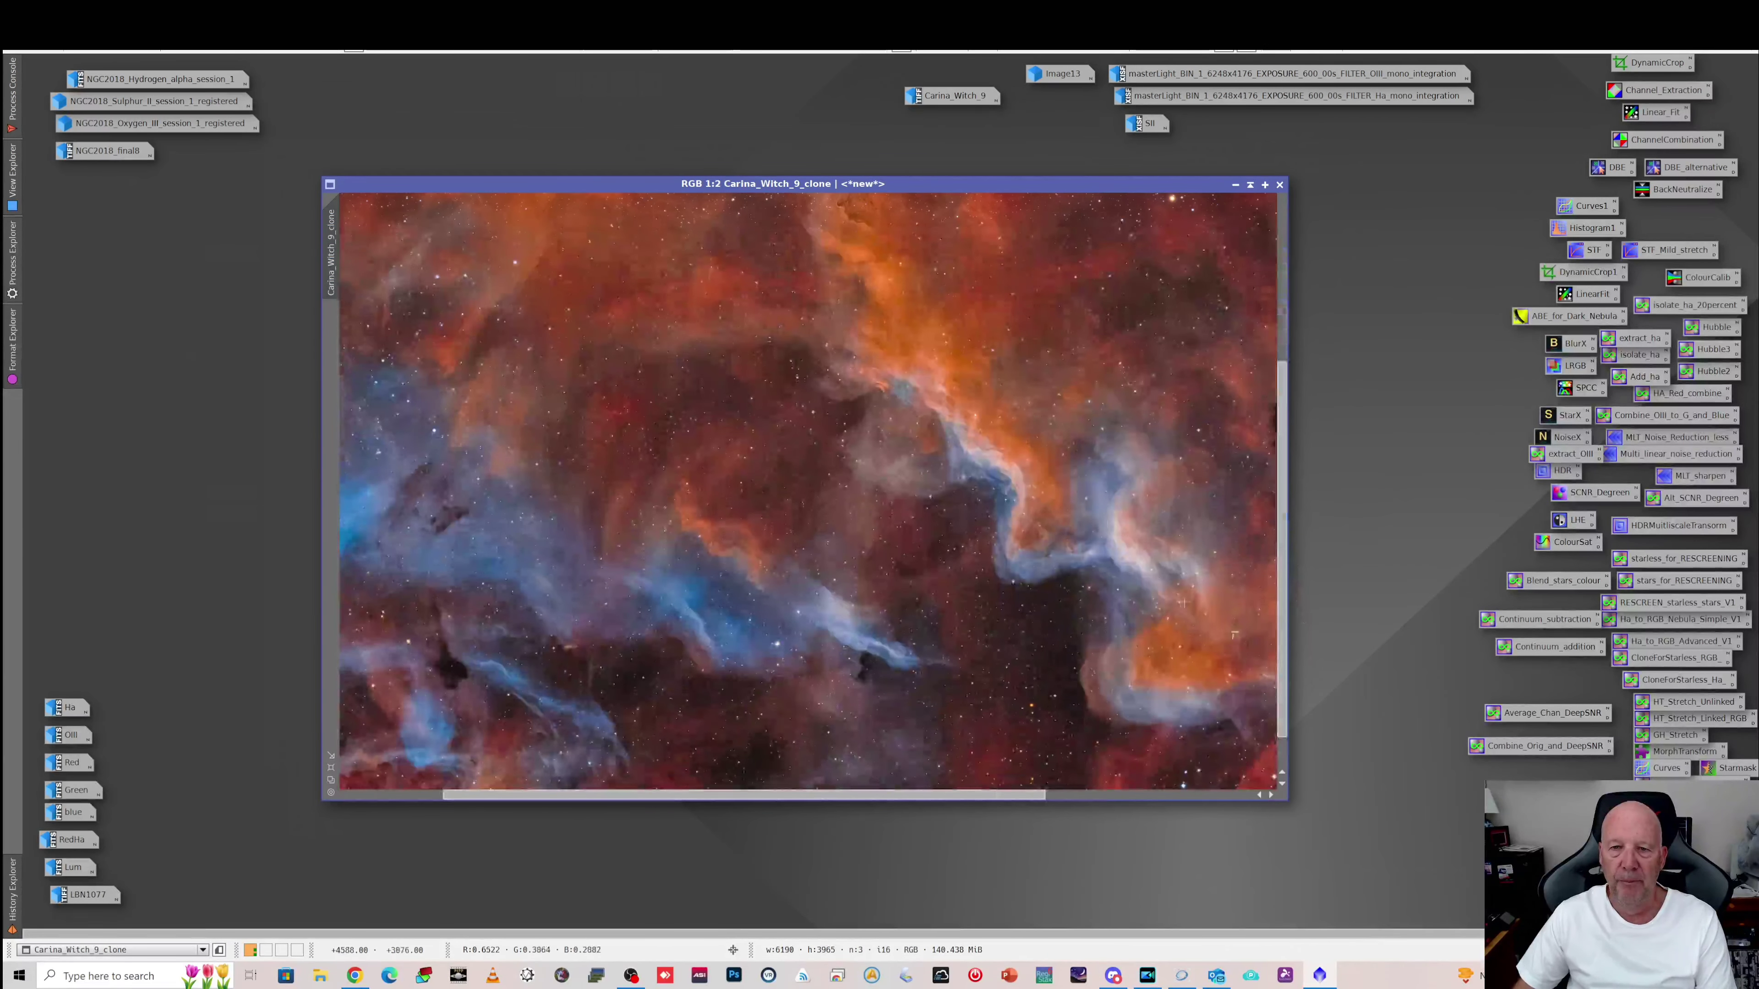
{"action": "scroll", "coordinate": [932, 374], "scroll_direction": "up", "scroll_amount": 2}
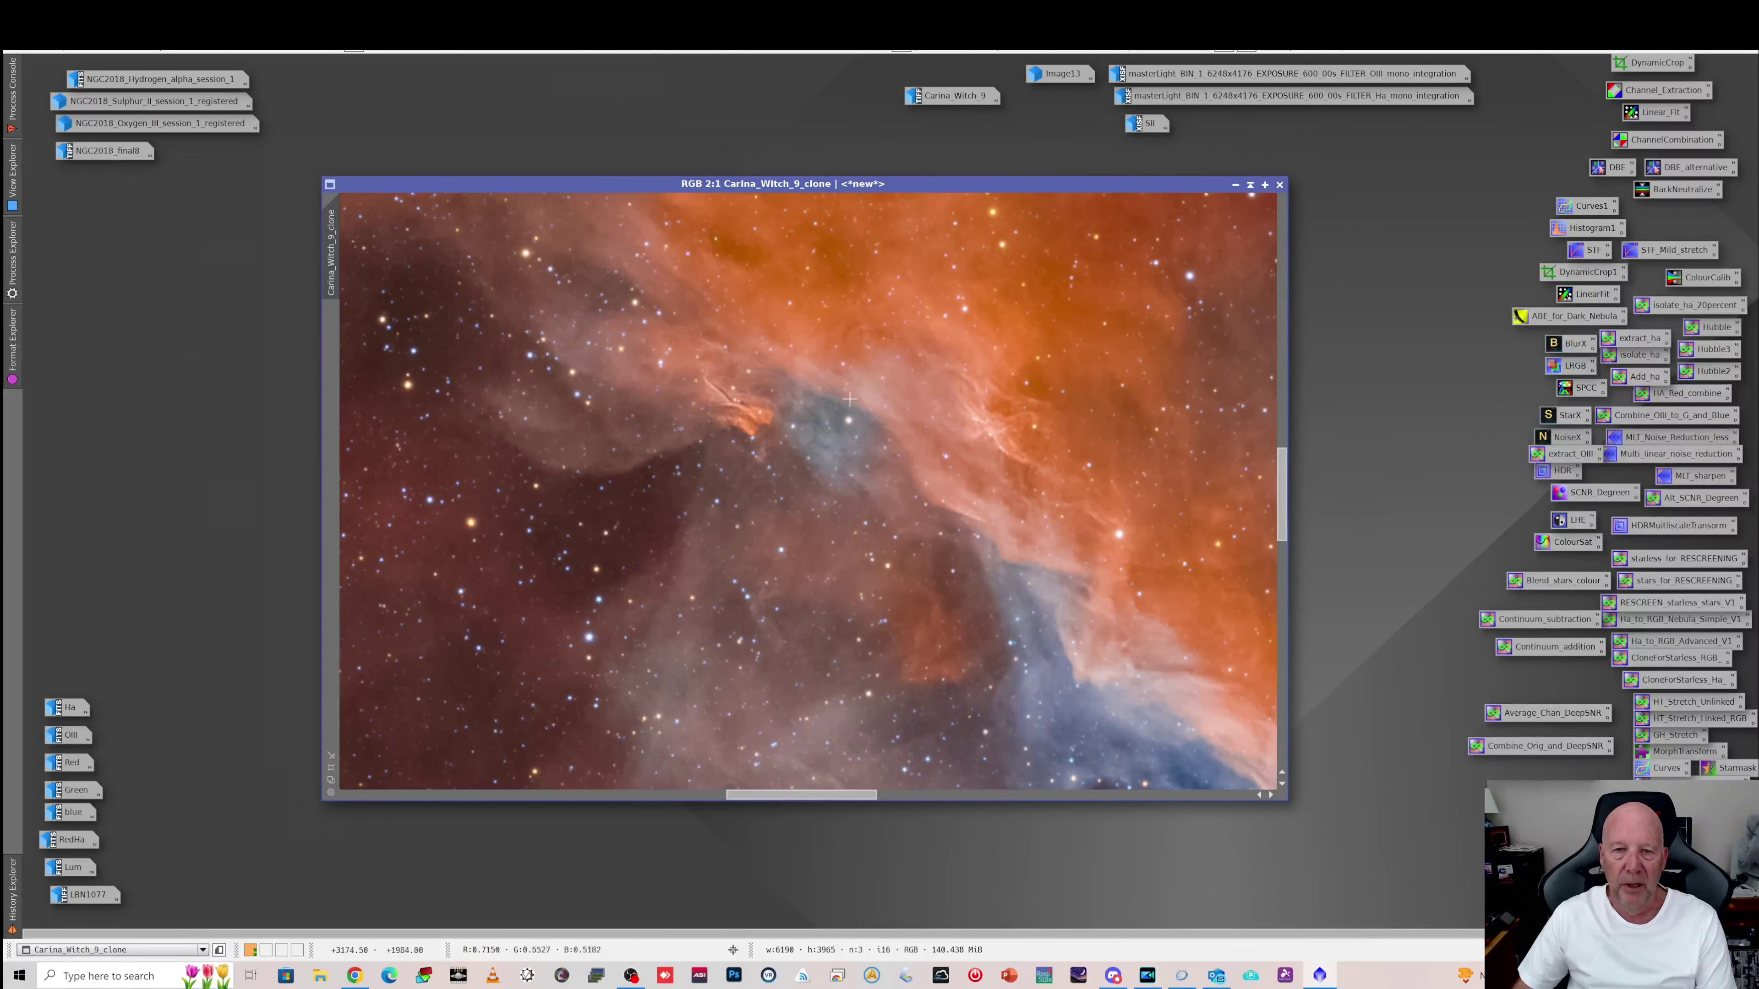
{"action": "scroll", "coordinate": [1017, 424], "scroll_direction": "down", "scroll_amount": 3}
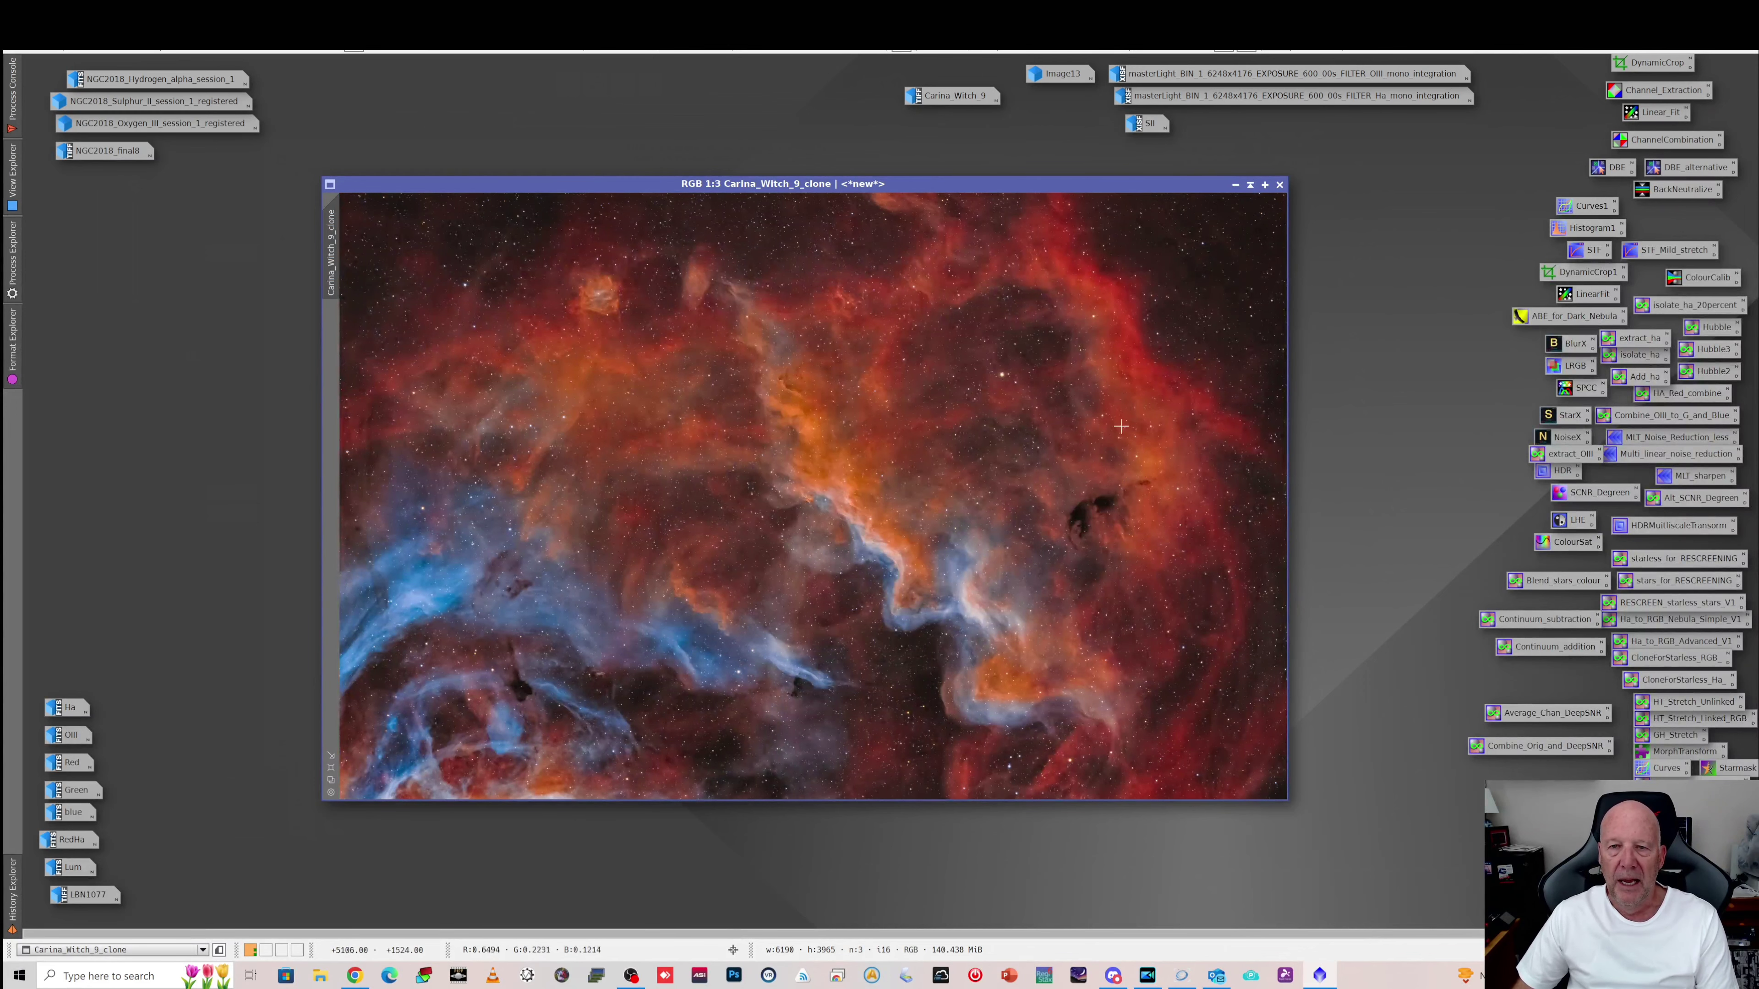
{"action": "left_click", "coordinate": [1235, 184]}
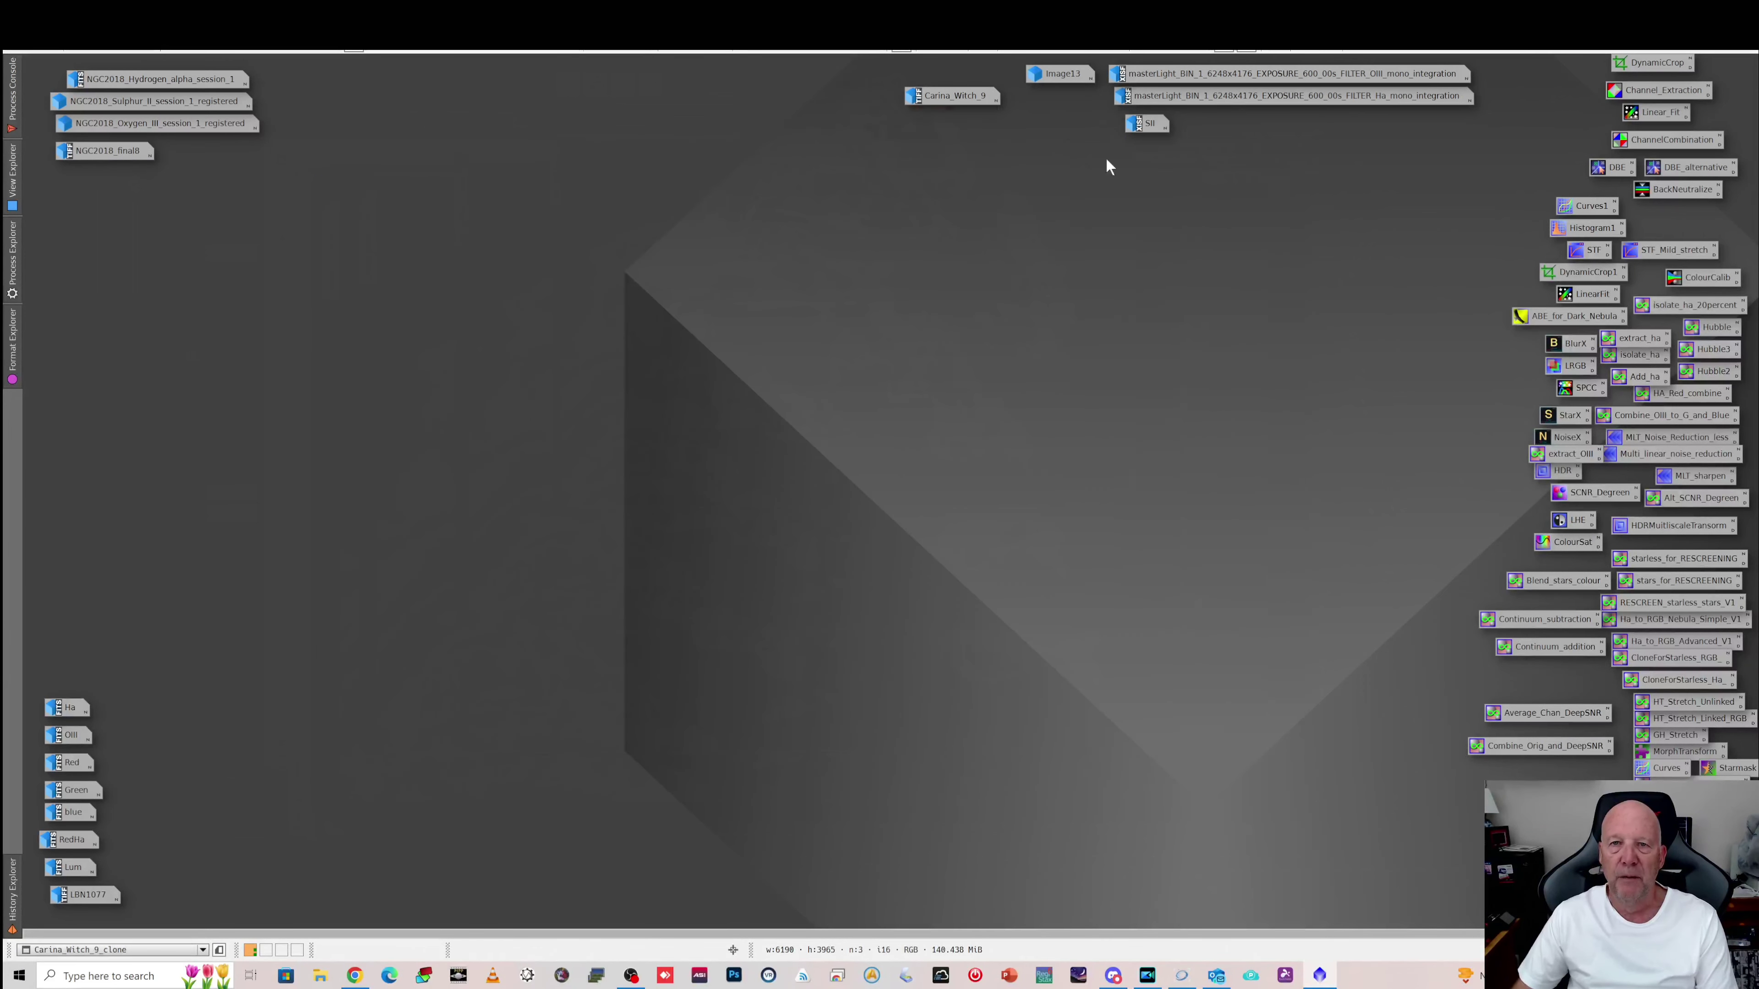
{"action": "double_click", "coordinate": [959, 97]}
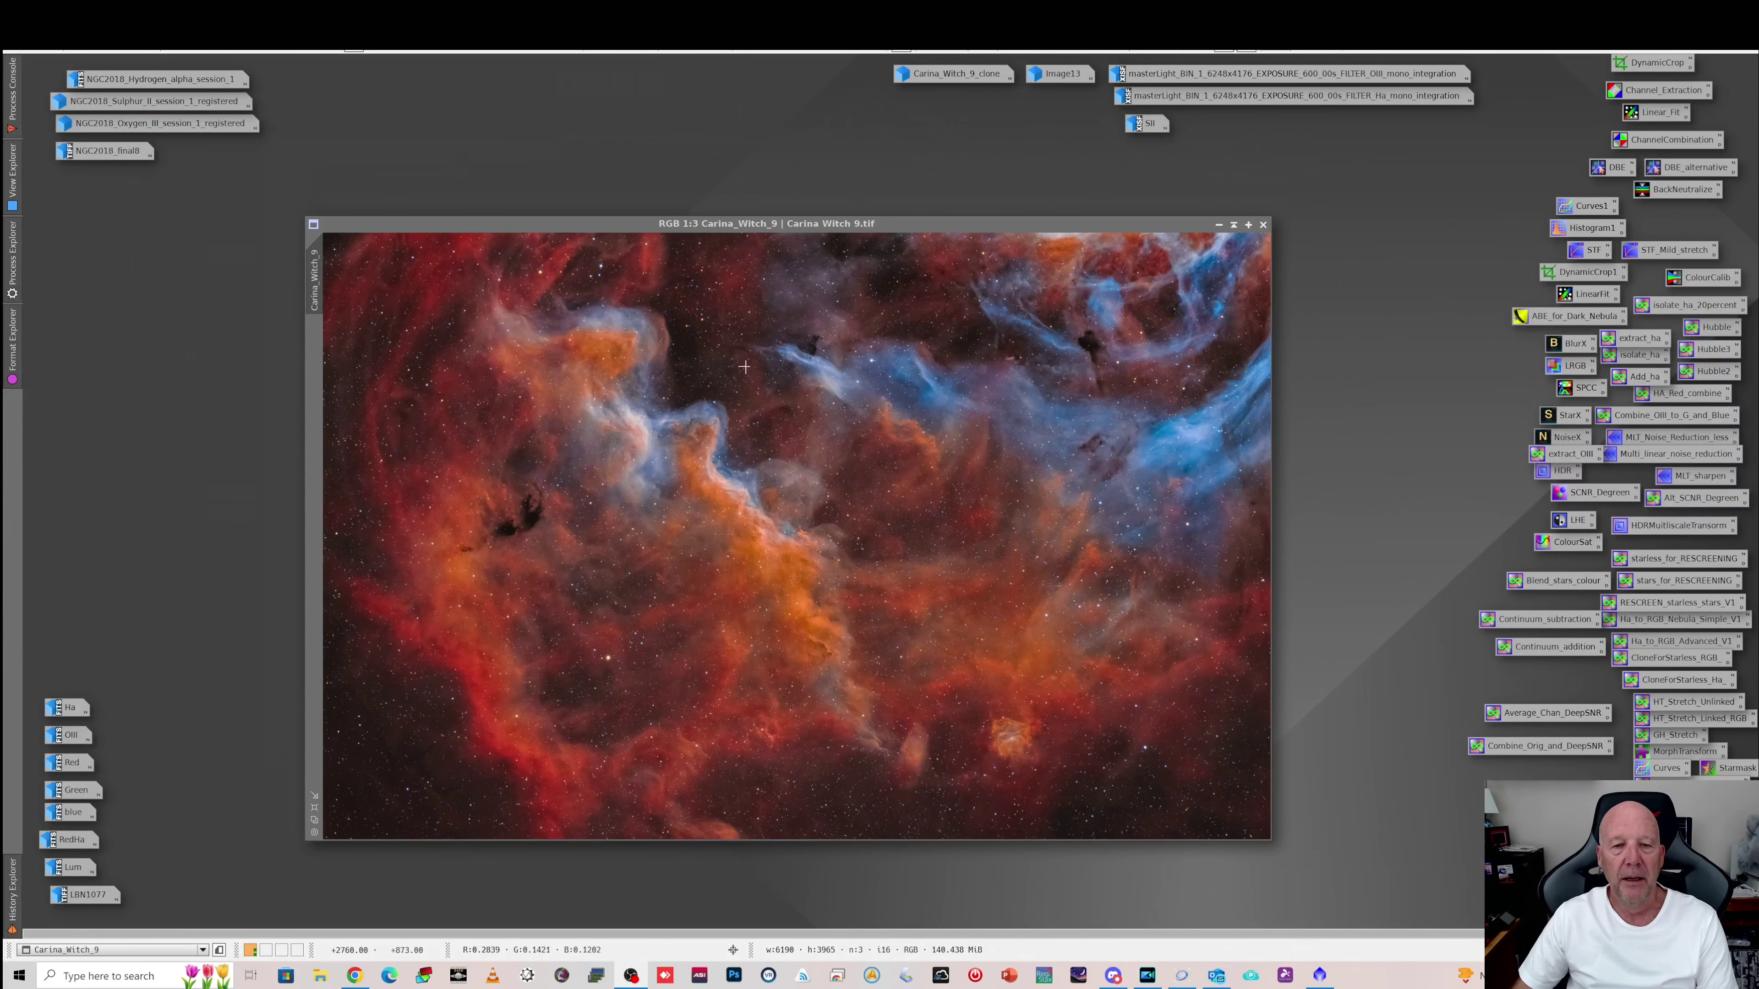
- Iconize Carina_Witch_9, then frame LBN 1077's bright edge at a 10° field of view
{"action": "left_click", "coordinate": [1218, 225]}
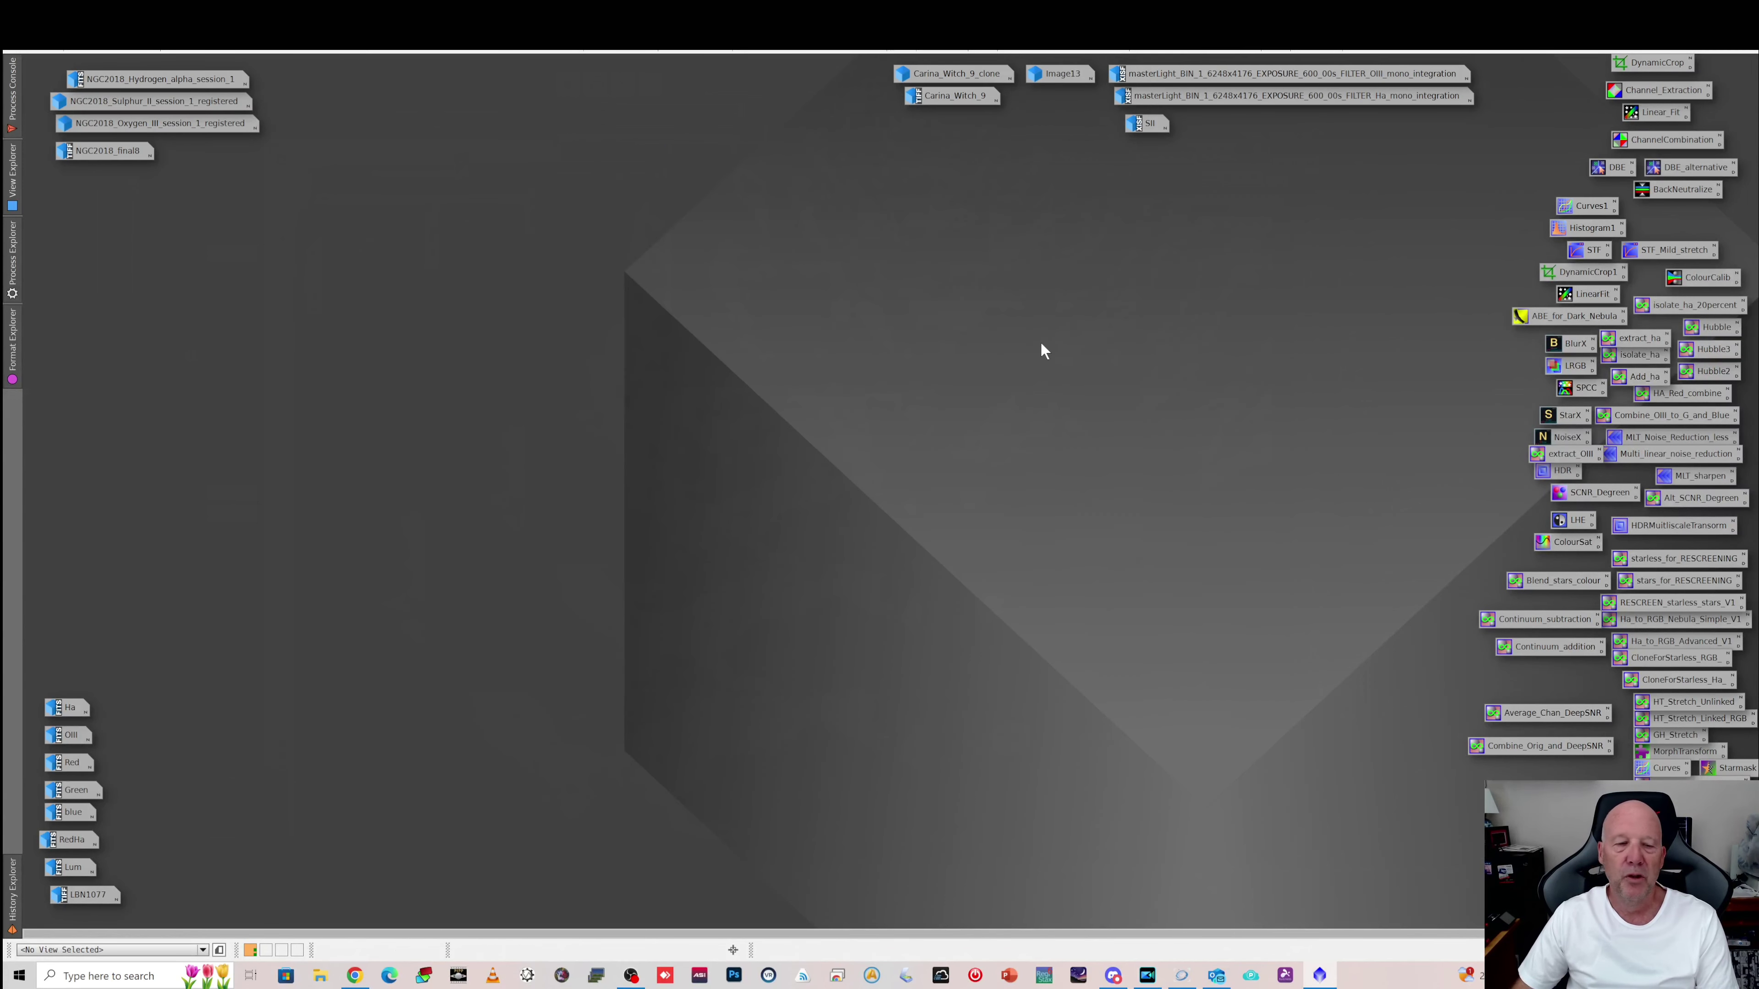
{"action": "key", "text": "alt+Tab"}
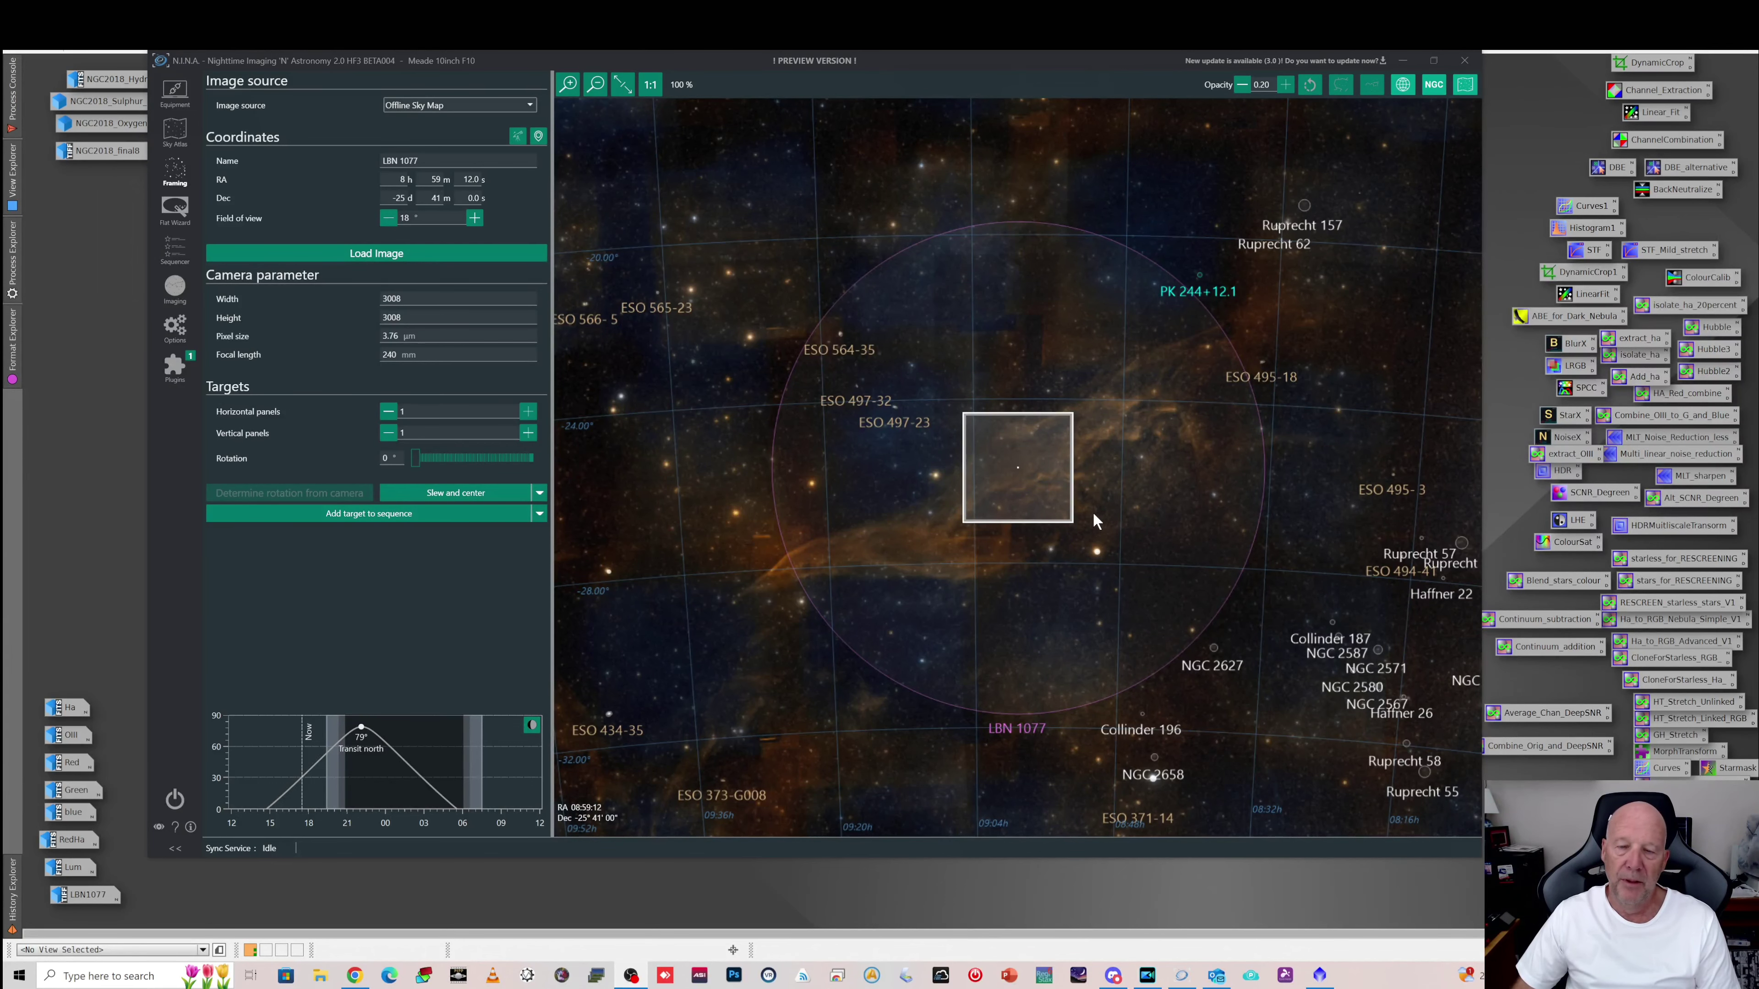
{"action": "left_click_drag", "start_coordinate": [1044, 544], "coordinate": [1110, 502]}
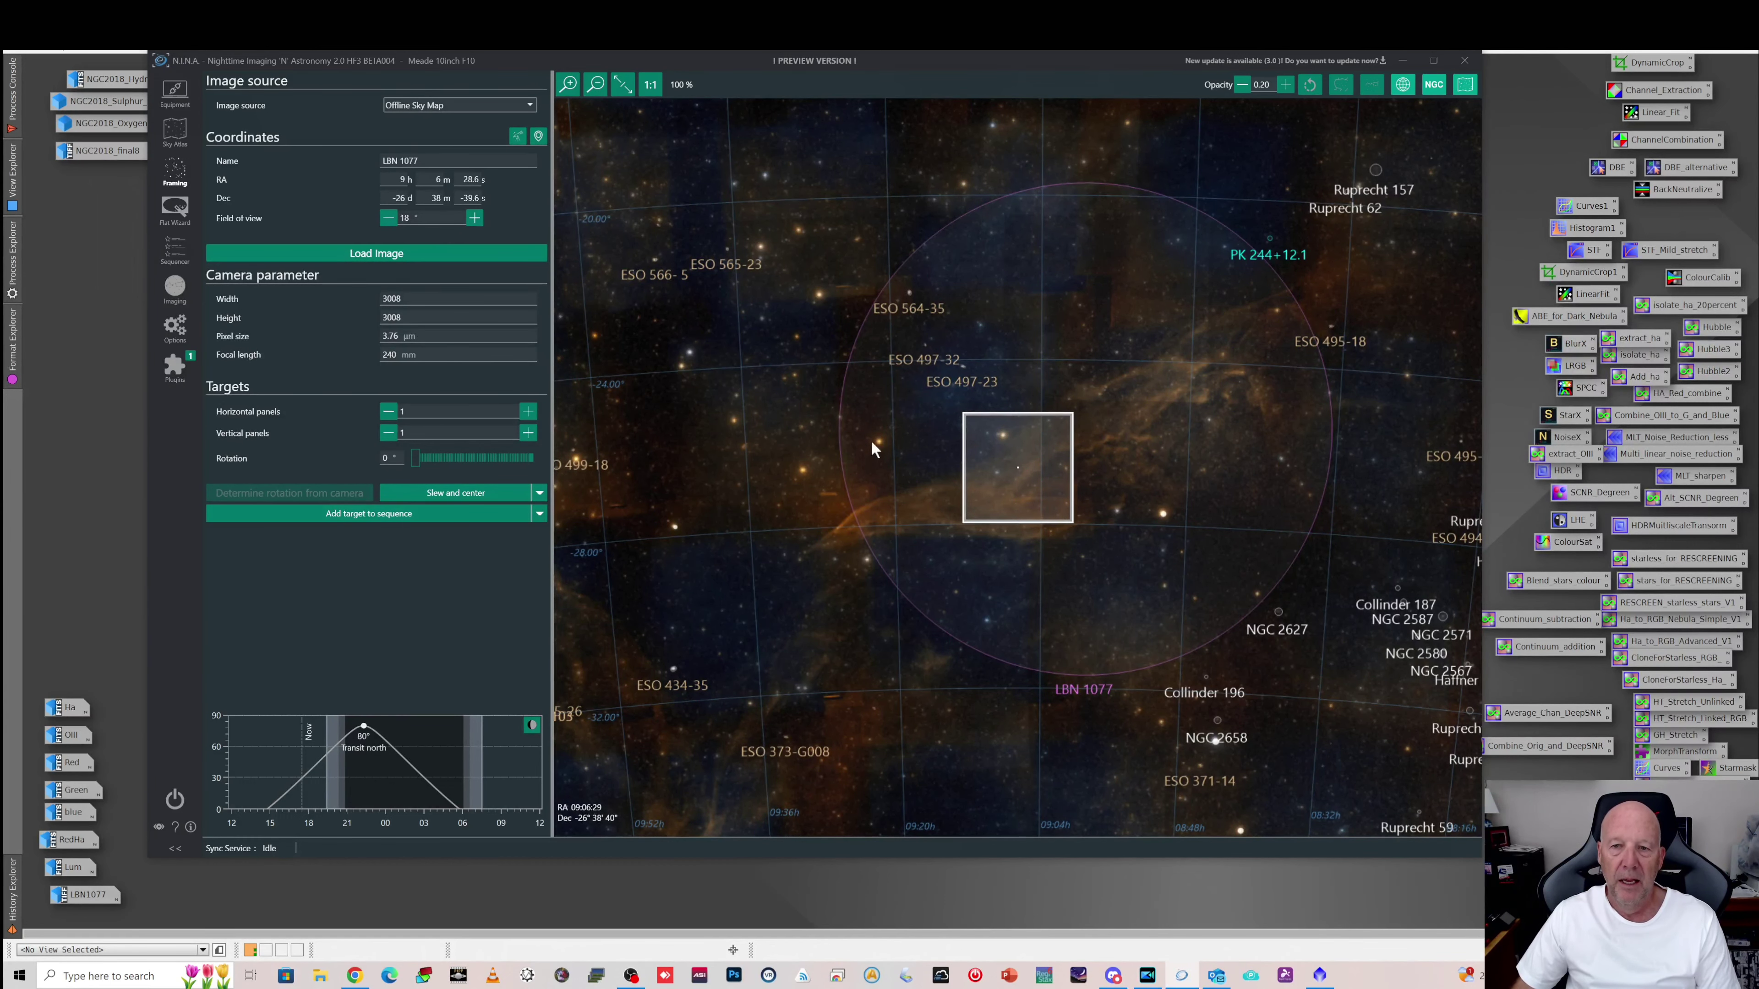
{"action": "left_click_drag", "start_coordinate": [1065, 564], "coordinate": [1186, 551]}
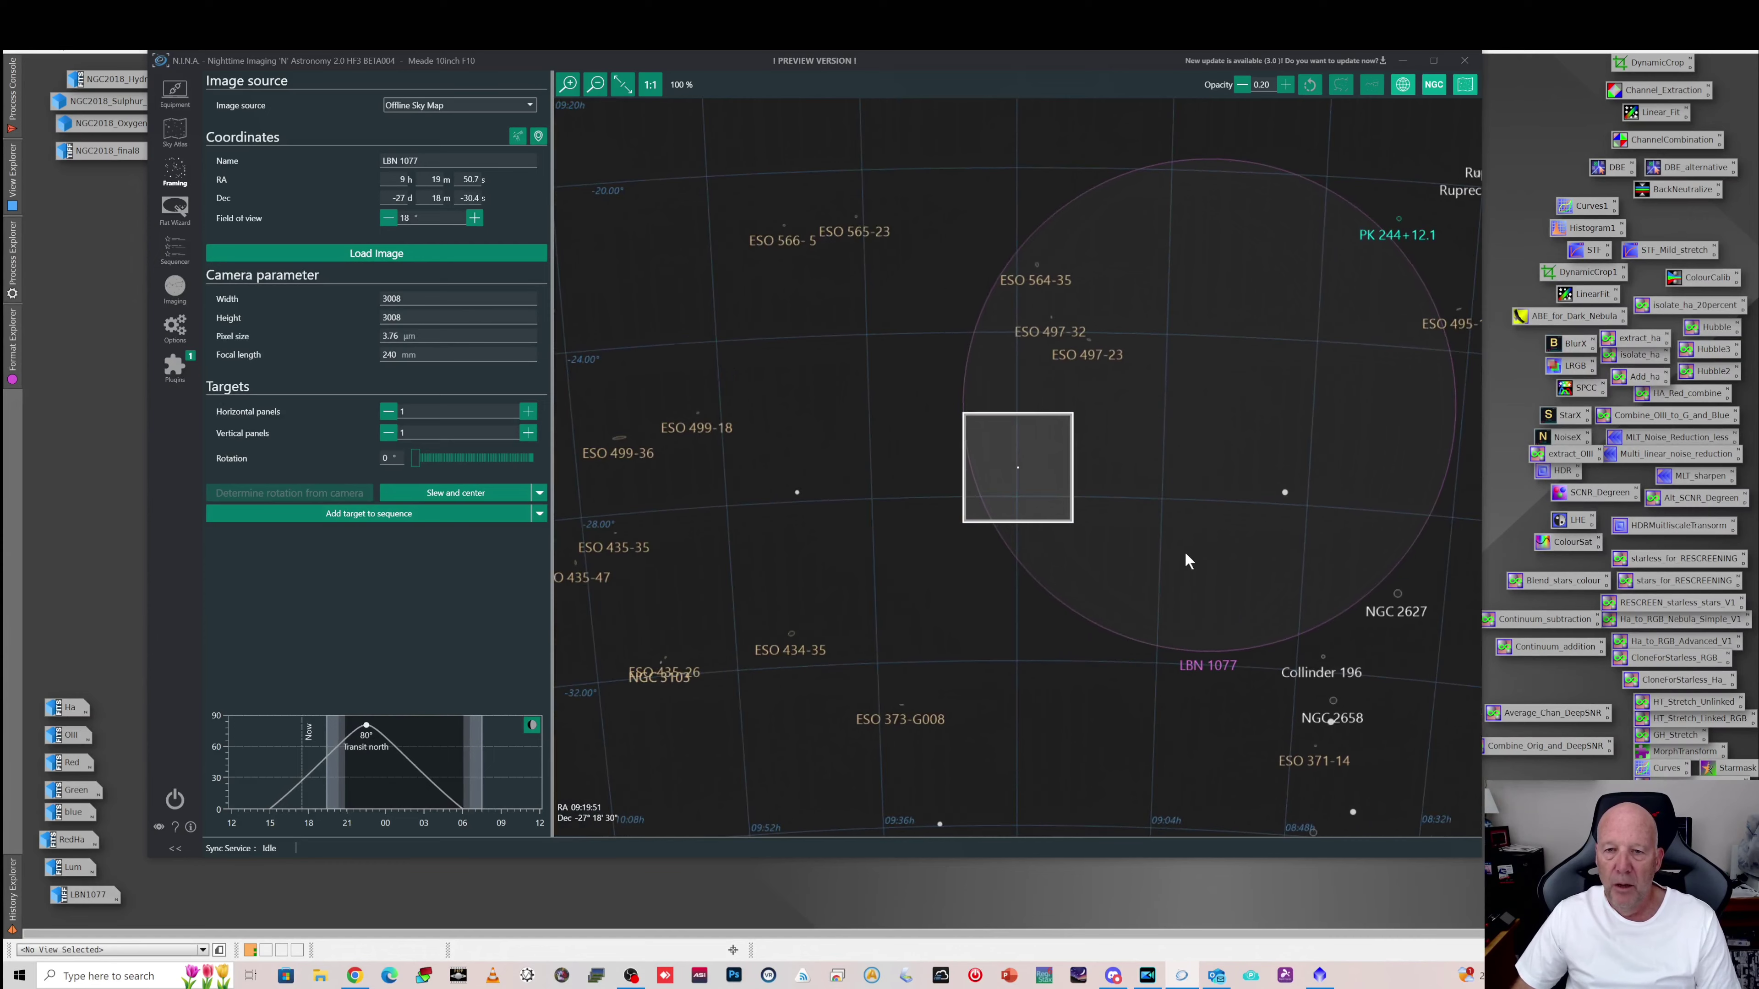
{"action": "scroll", "coordinate": [1078, 545], "scroll_direction": "up", "scroll_amount": 5}
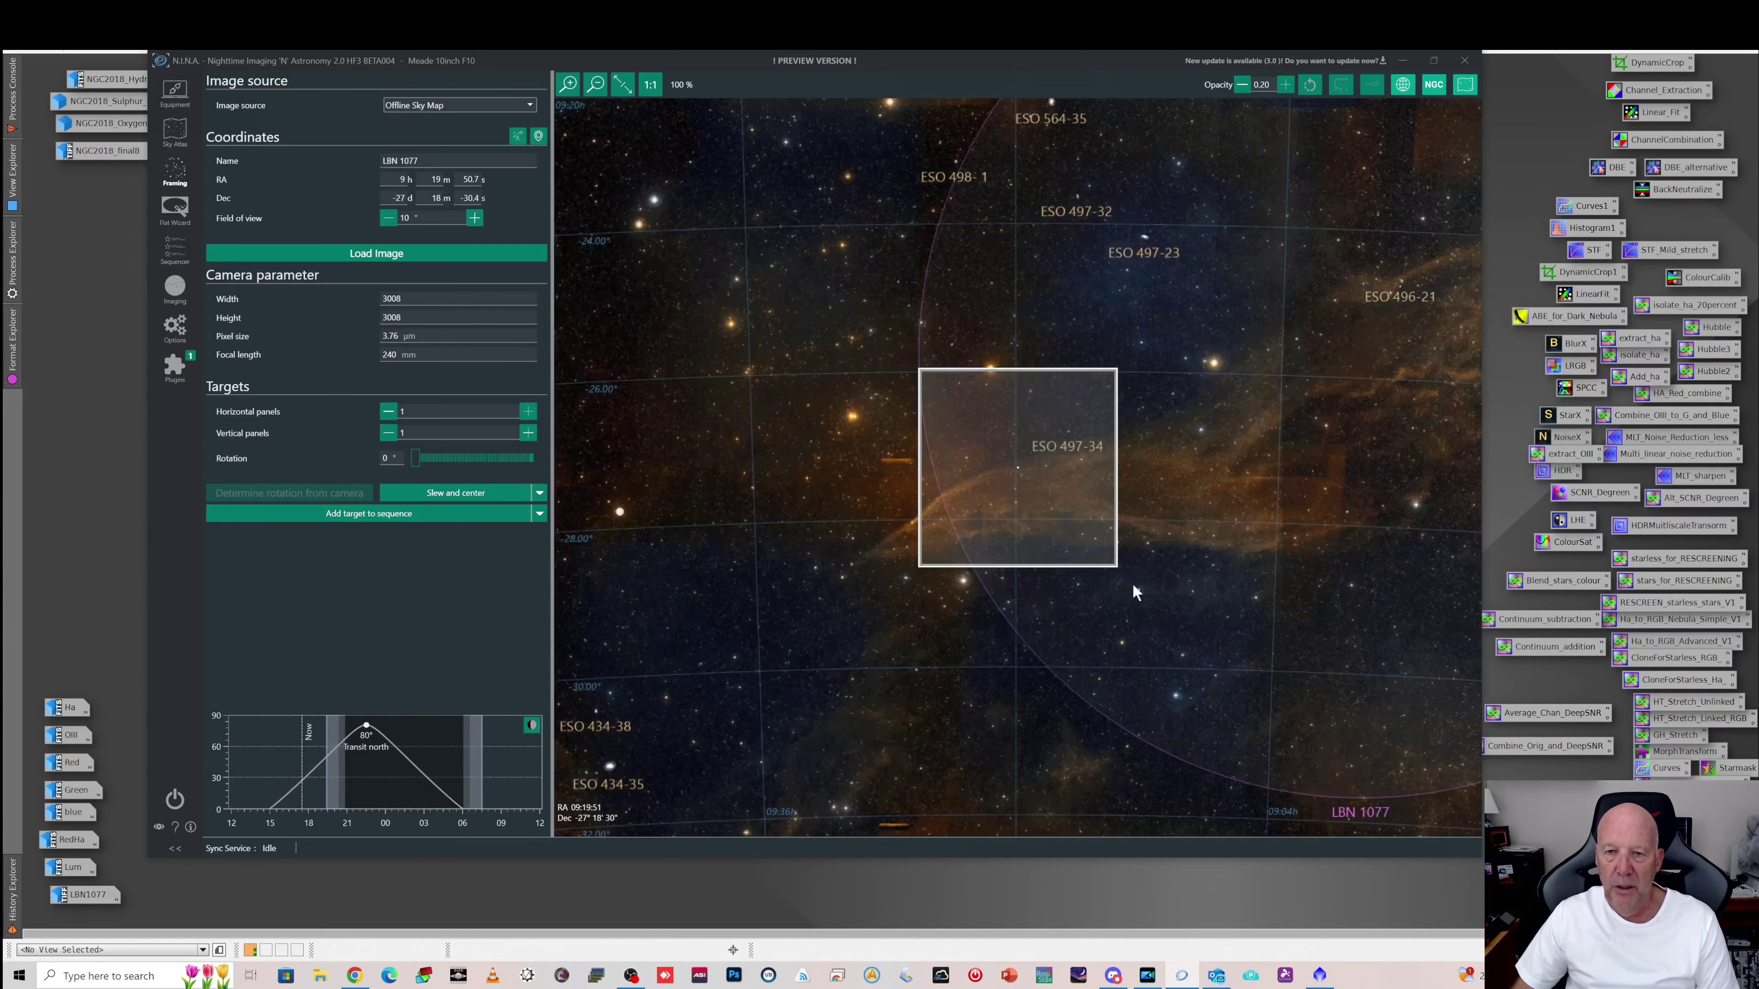
{"action": "left_click_drag", "start_coordinate": [1182, 573], "coordinate": [1184, 567]}
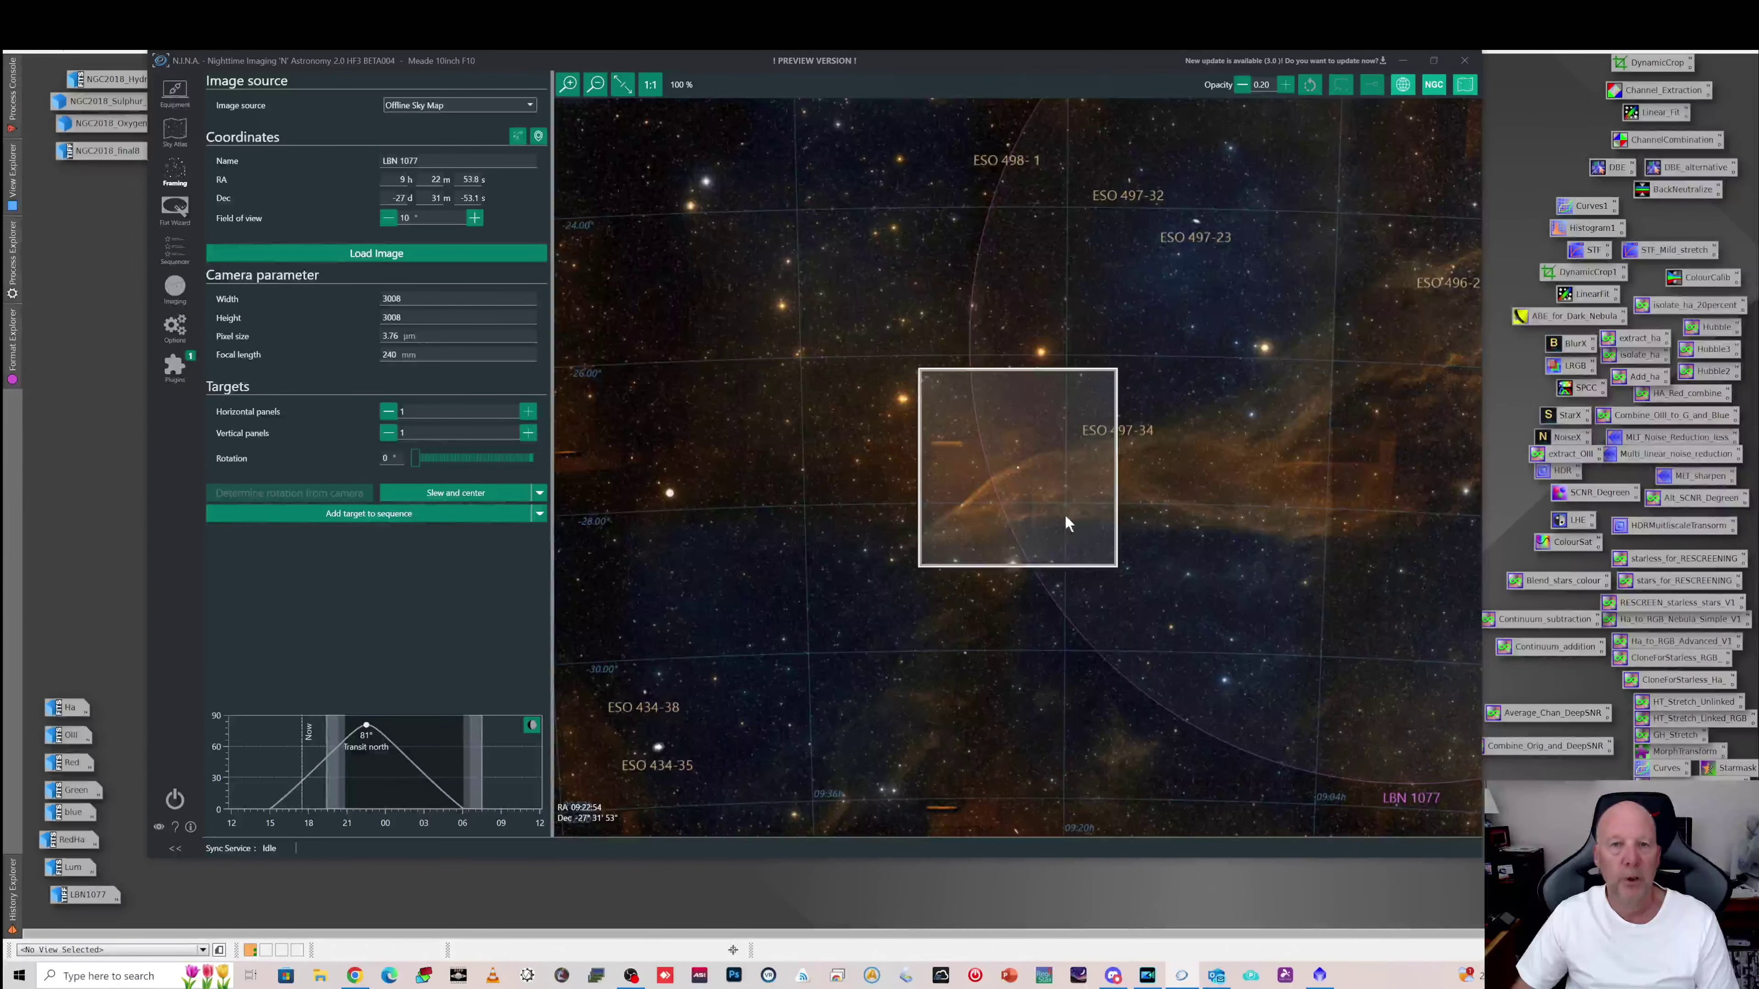
{"action": "key", "text": "alt+Tab"}
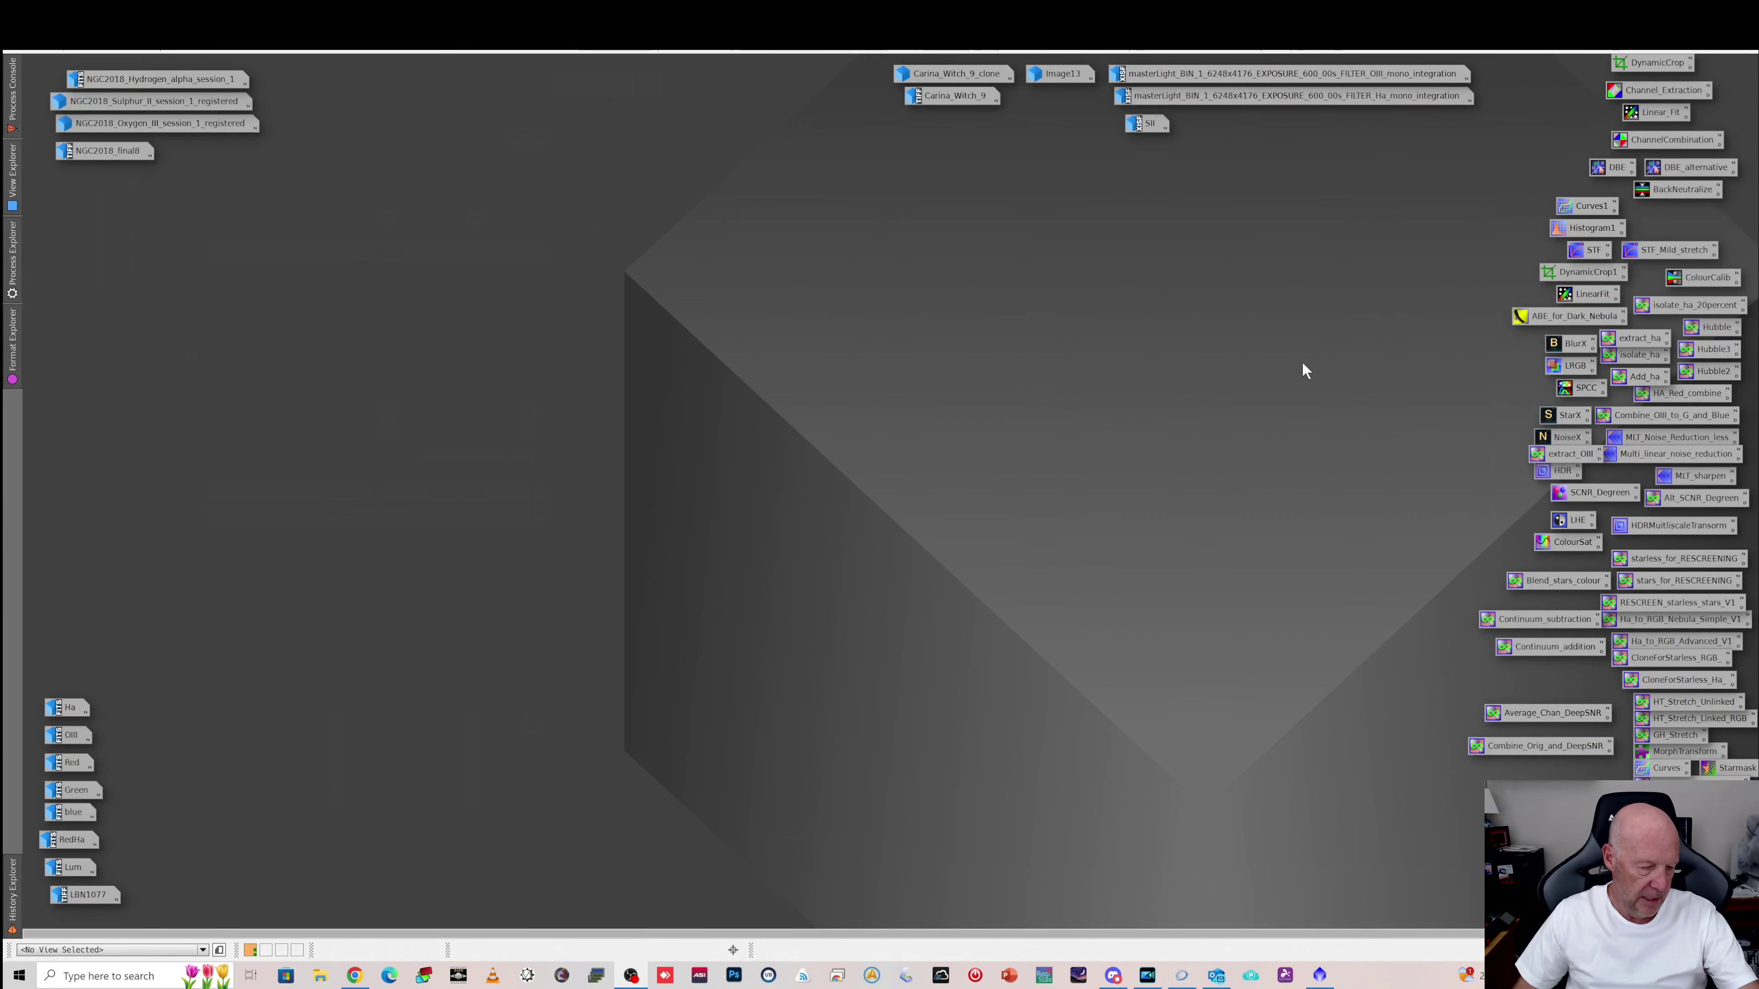
{"action": "double_click", "coordinate": [64, 710]}
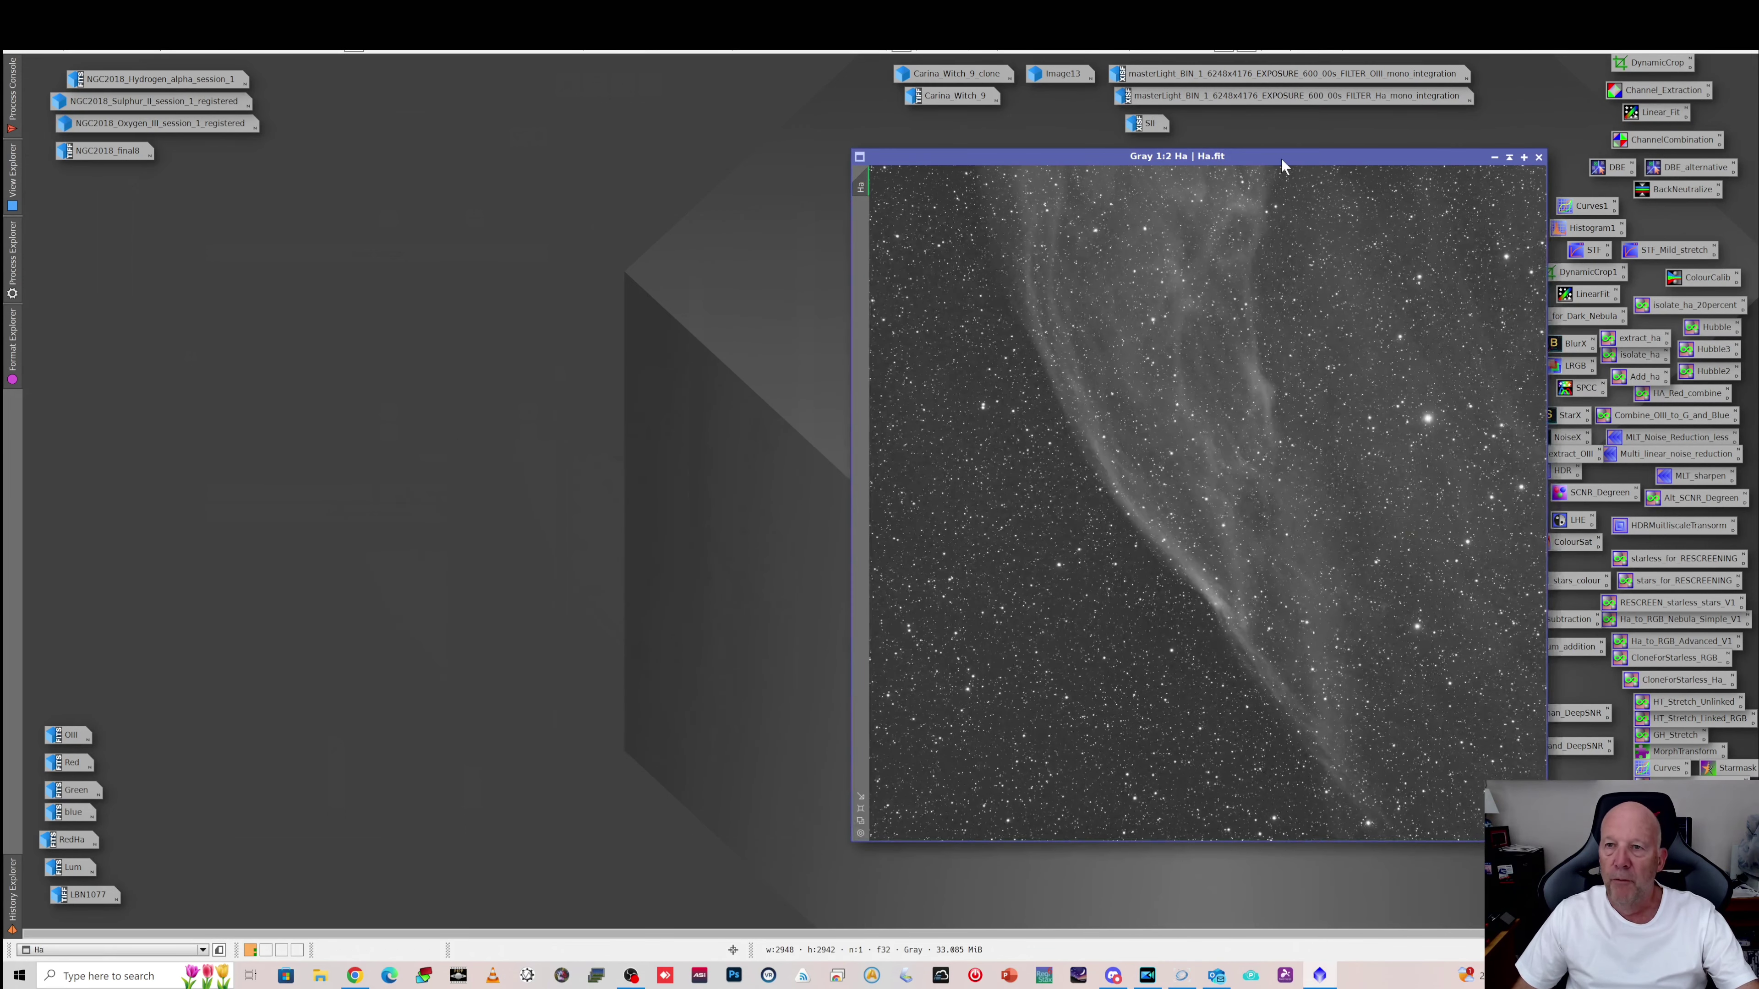
{"action": "left_click_drag", "start_coordinate": [1276, 165], "coordinate": [934, 164]}
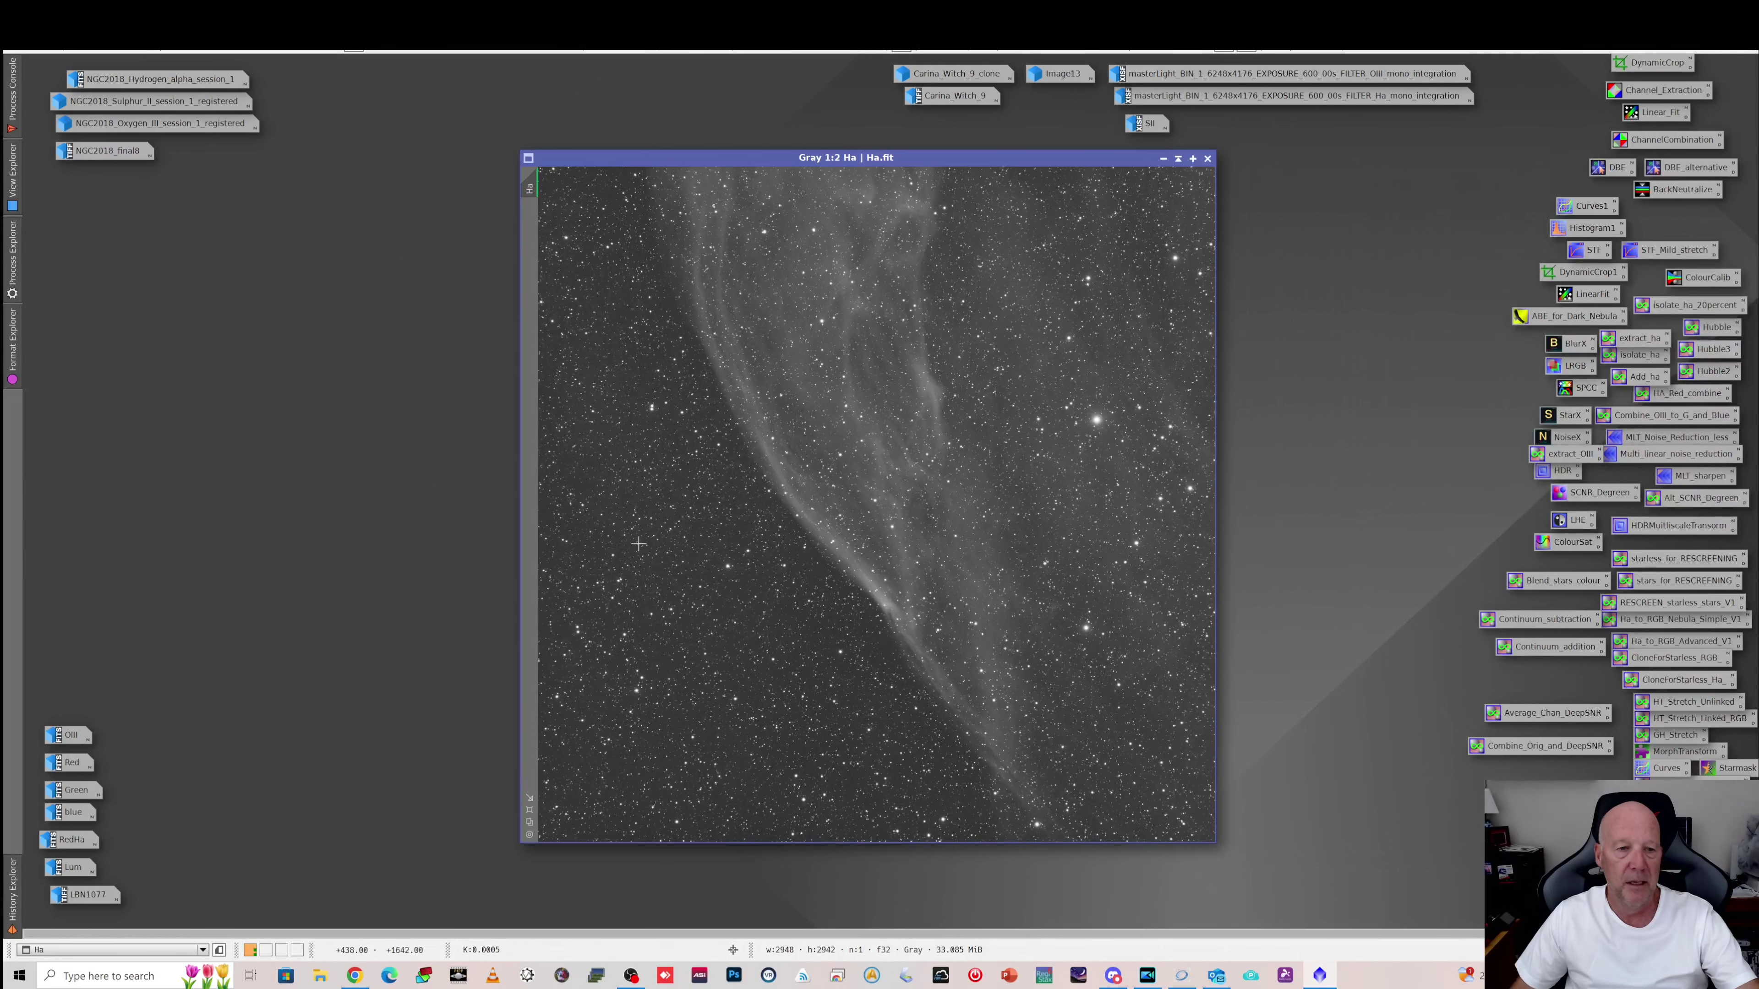
{"action": "mouse_move", "coordinate": [77, 769]}
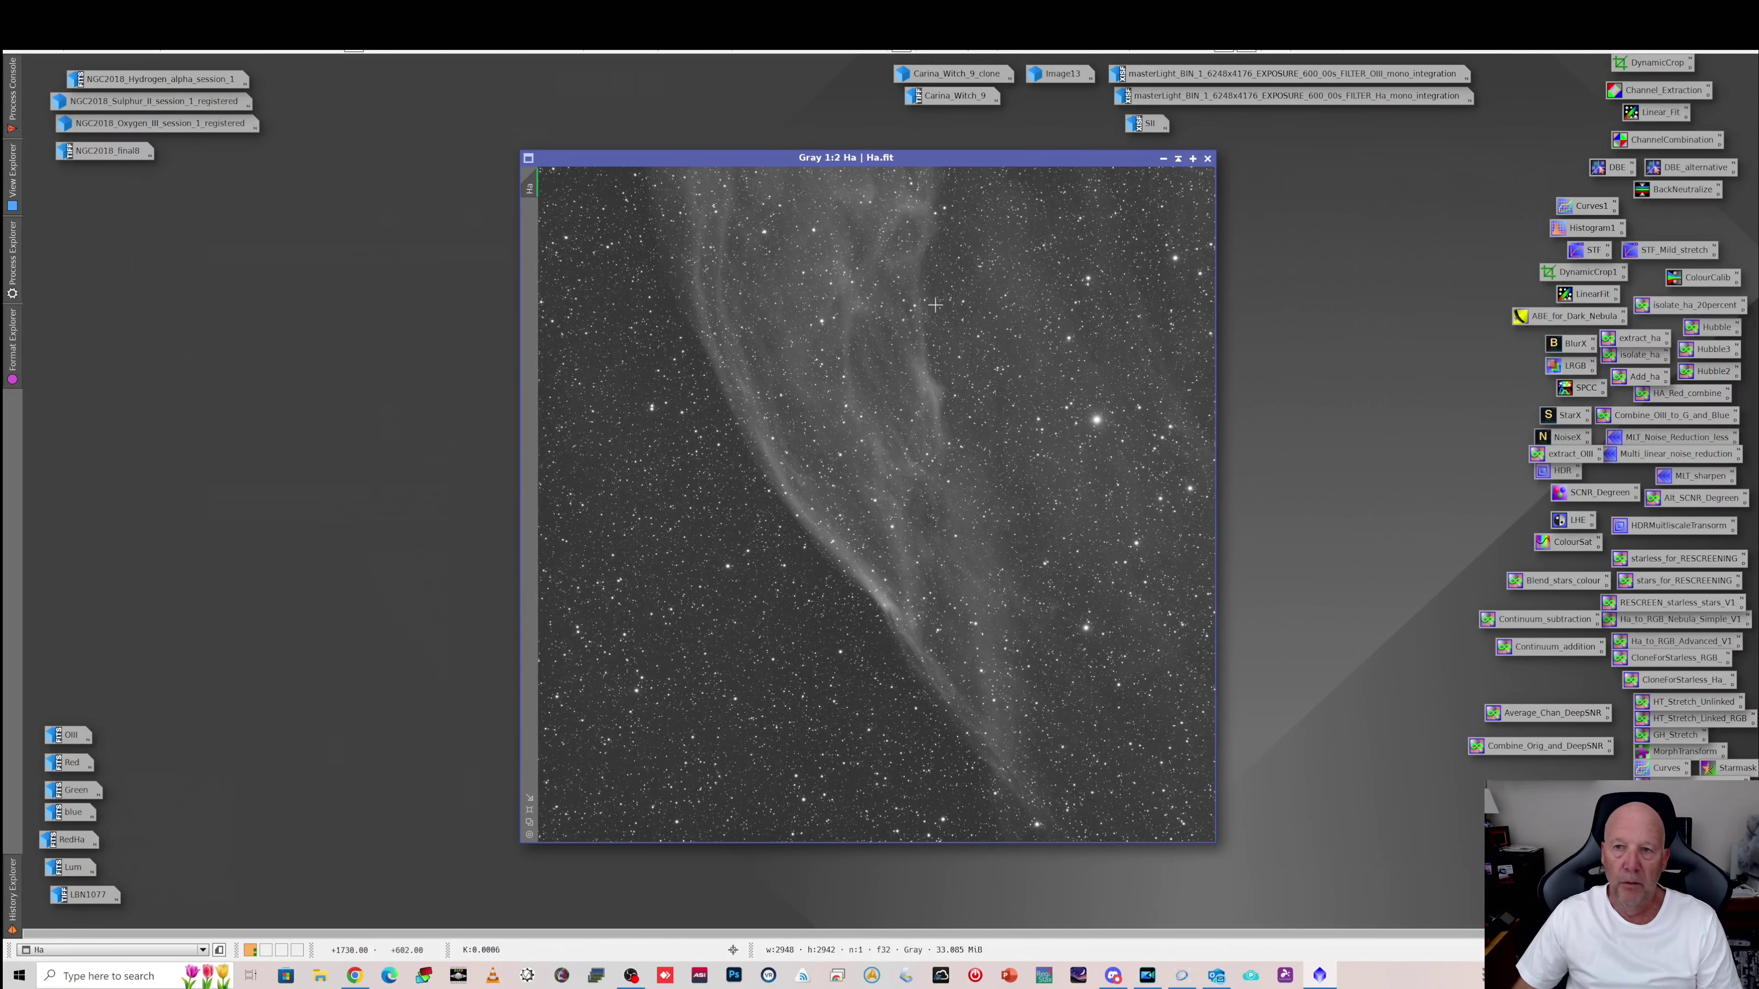
{"action": "left_click", "coordinate": [1163, 158]}
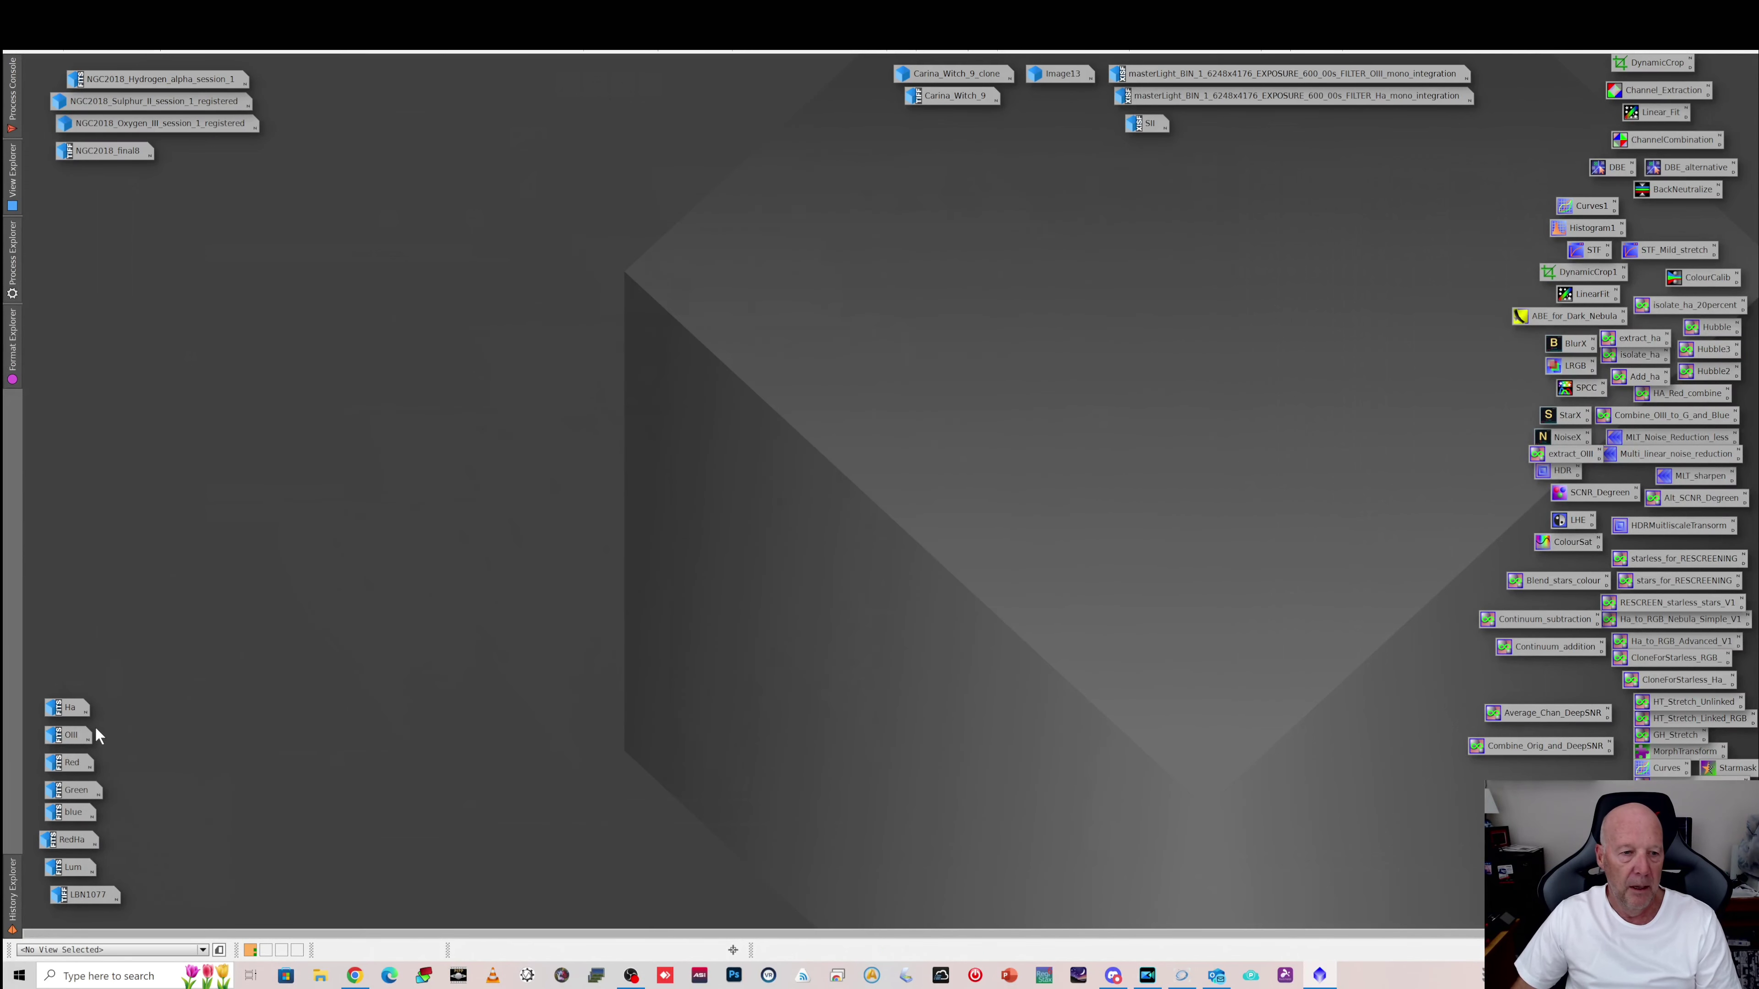
{"action": "double_click", "coordinate": [70, 735]}
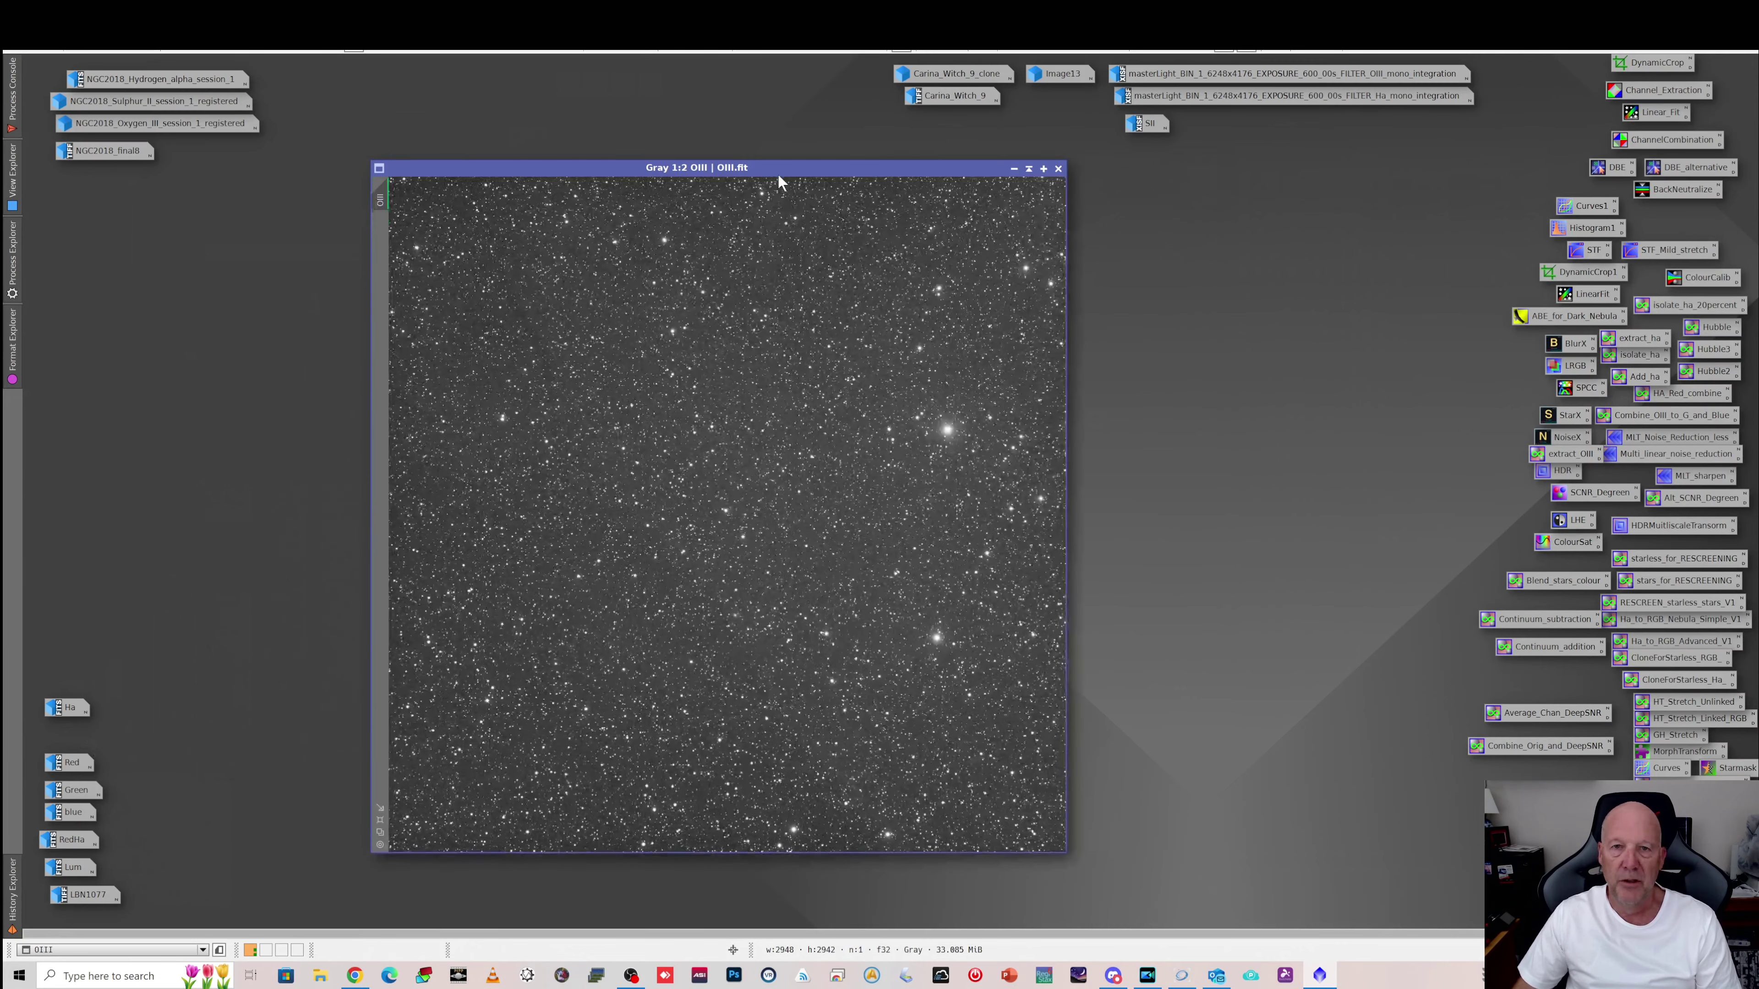
{"action": "left_click_drag", "start_coordinate": [780, 168], "coordinate": [912, 189]}
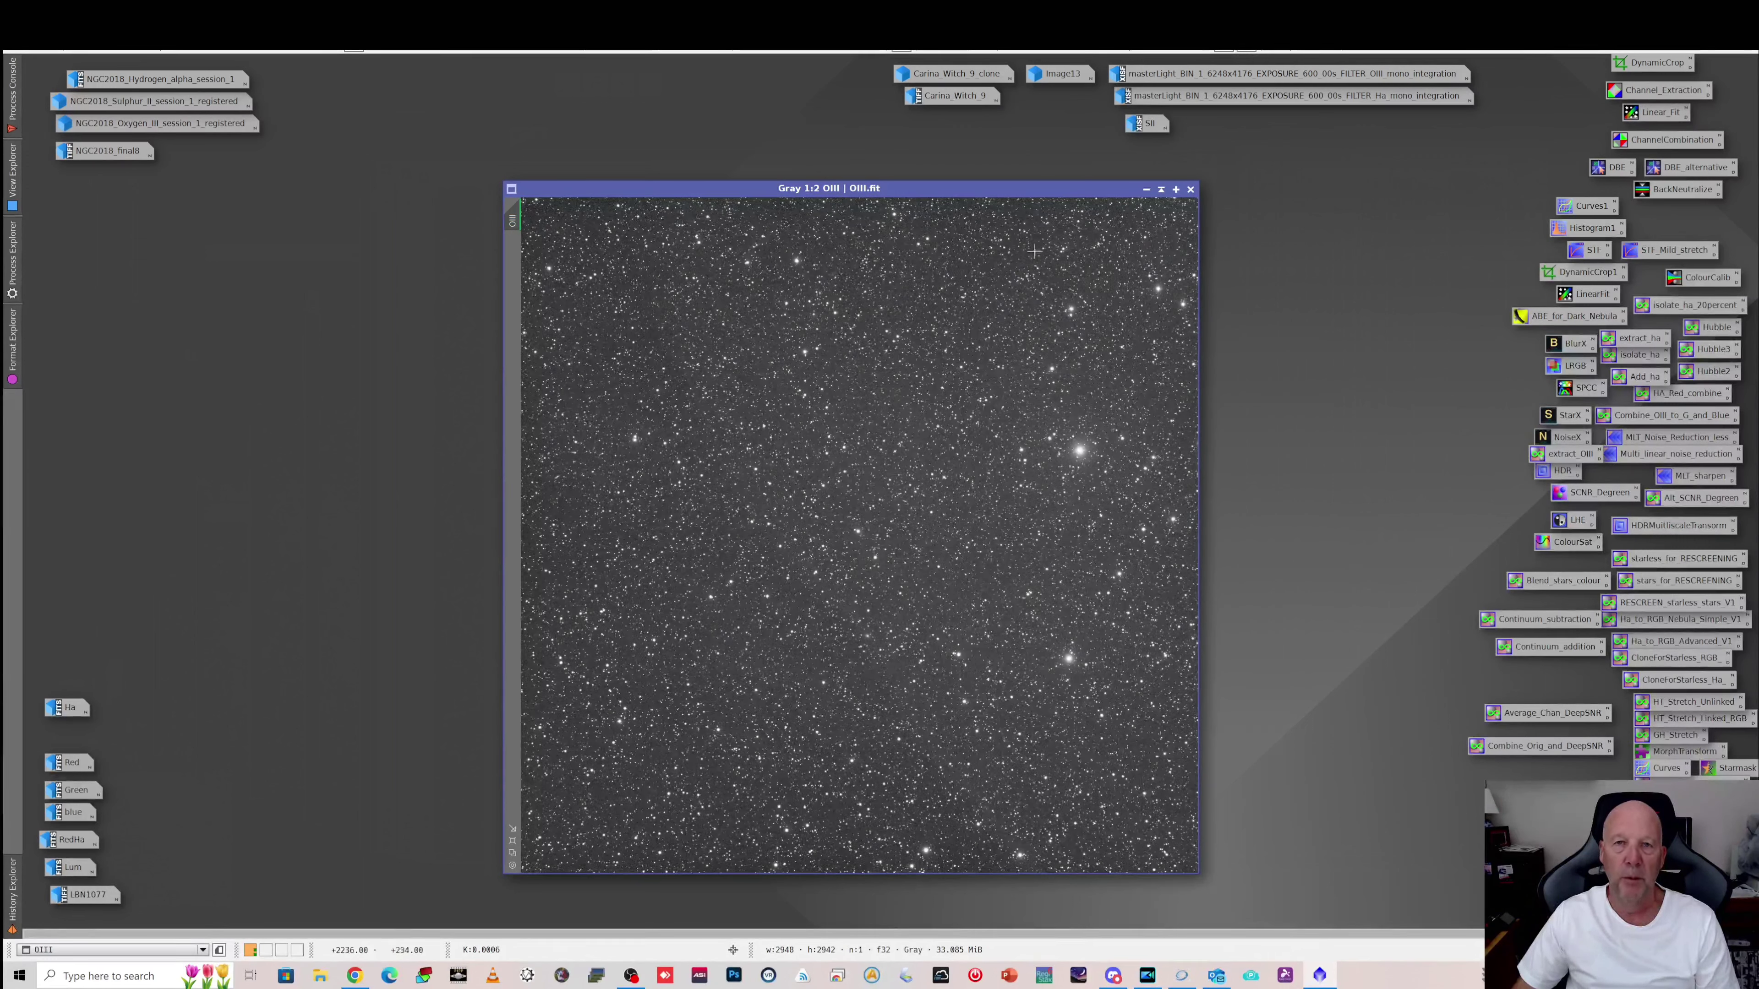
{"action": "left_click", "coordinate": [1145, 190]}
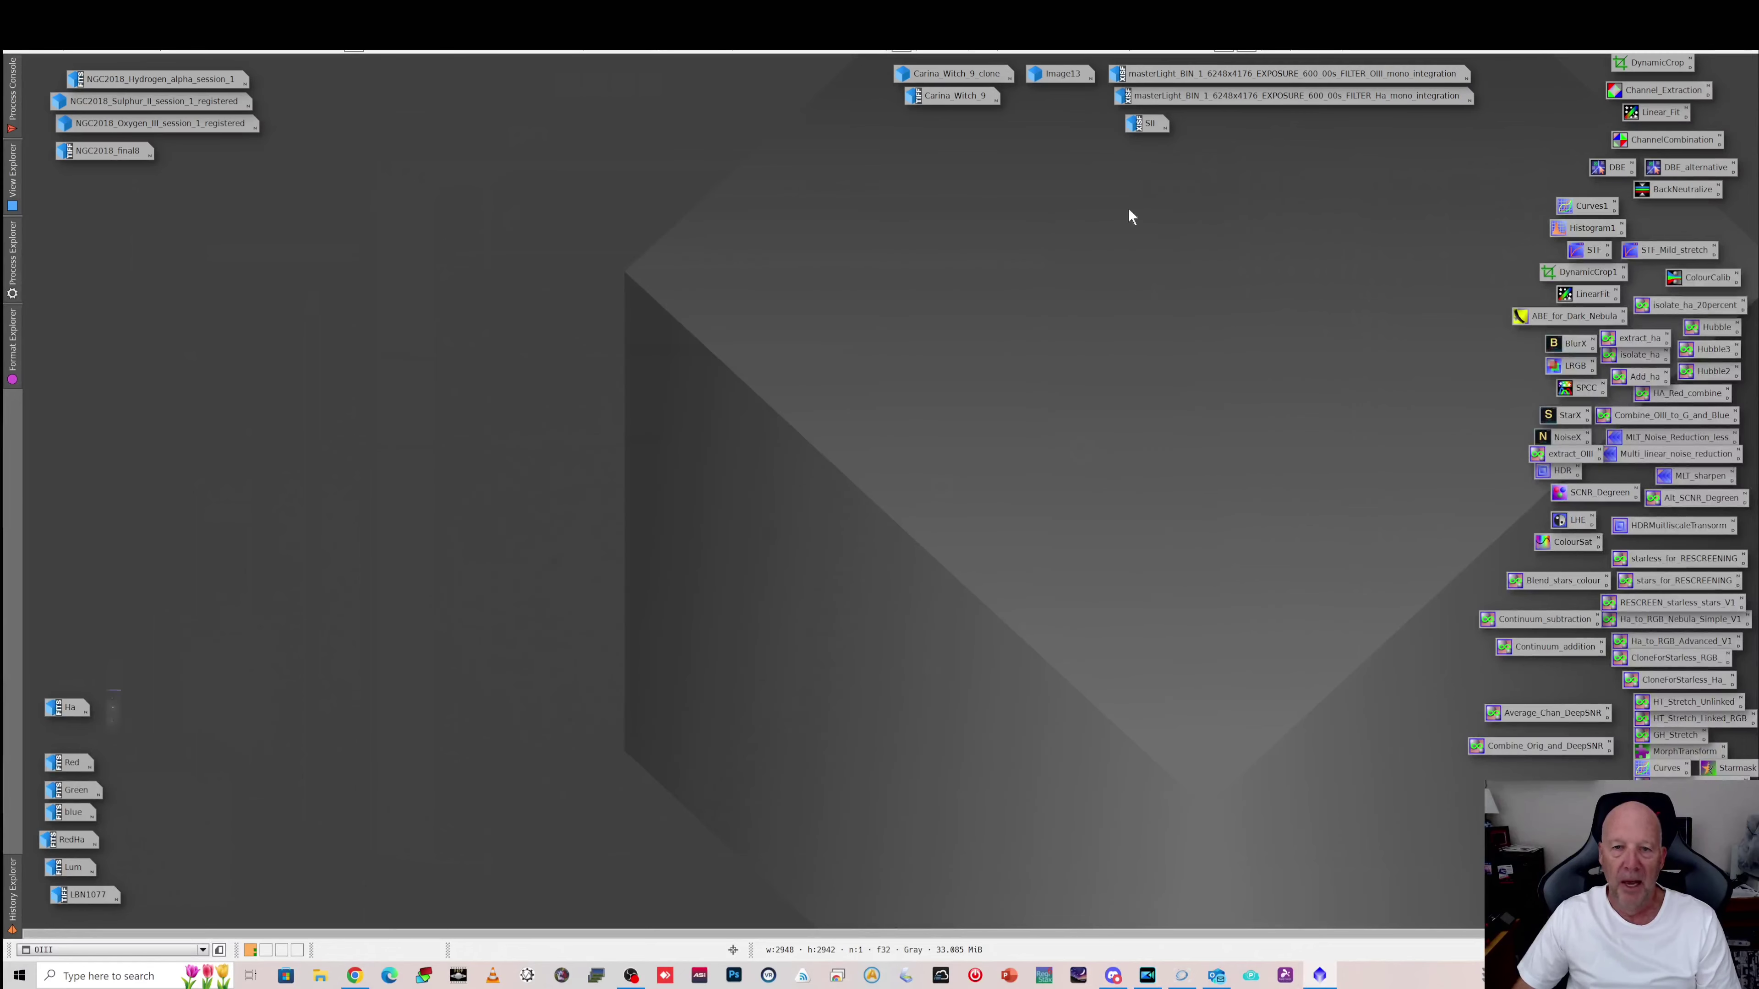
{"action": "double_click", "coordinate": [73, 760]}
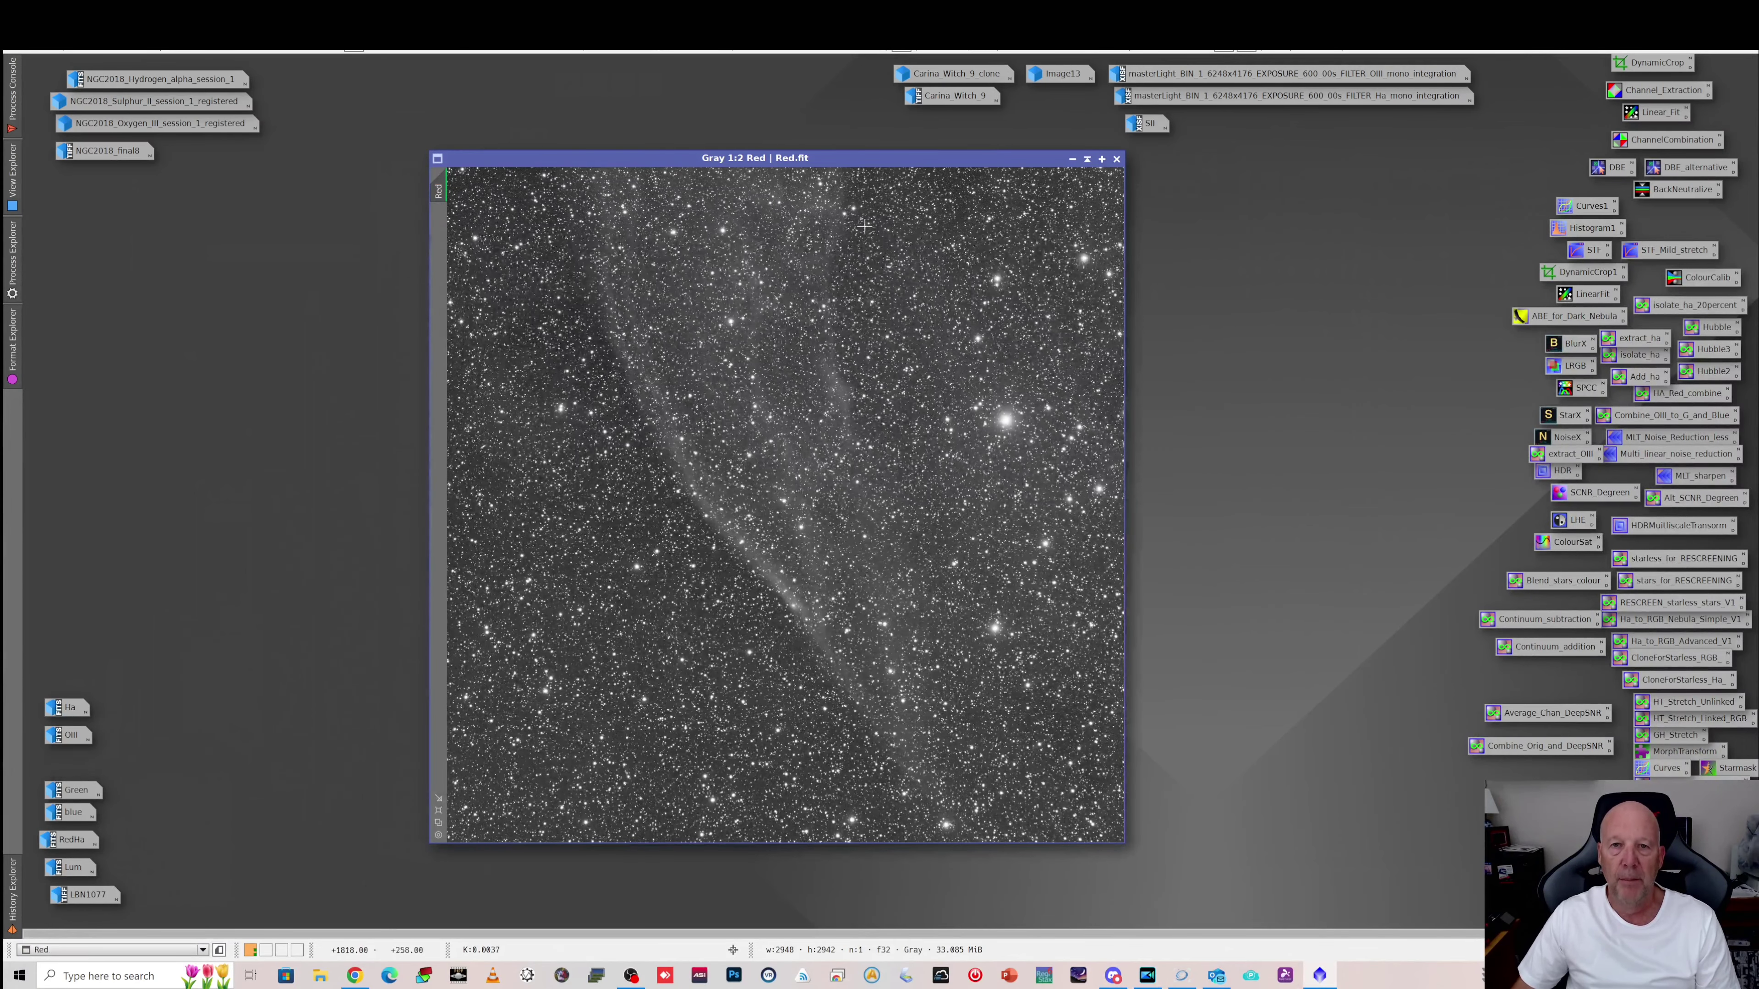
{"action": "left_click_drag", "start_coordinate": [871, 159], "coordinate": [919, 180]}
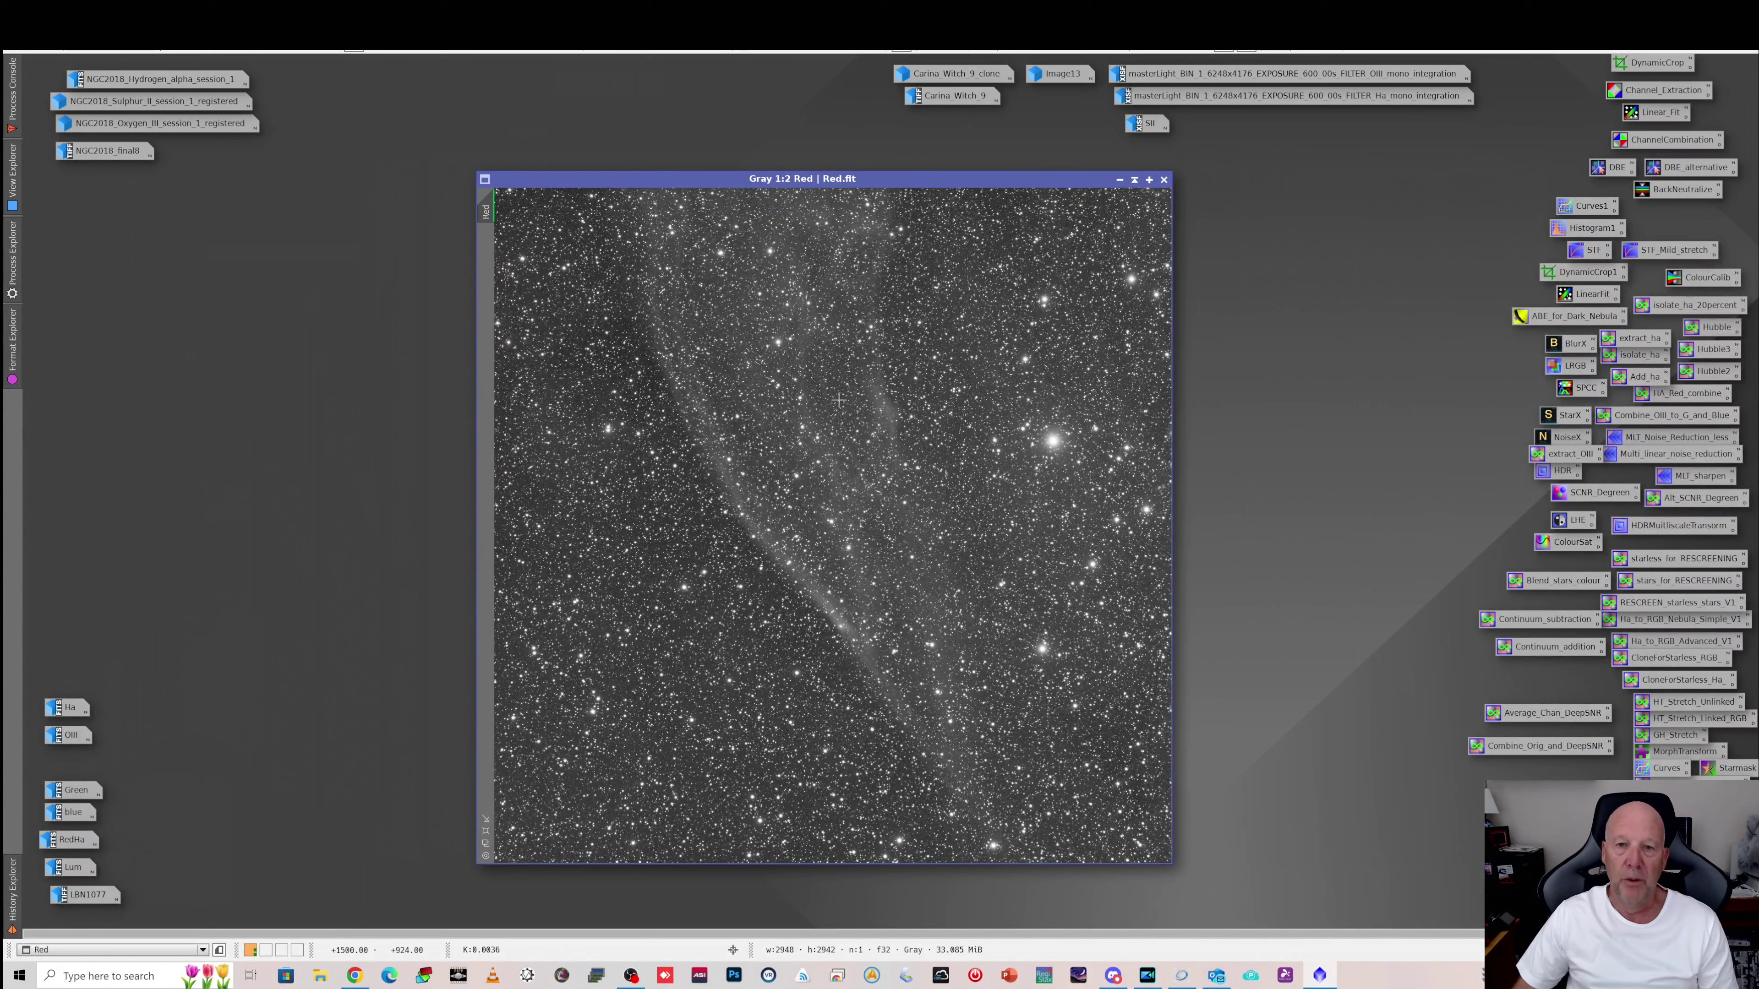
{"action": "left_click", "coordinate": [1120, 180]}
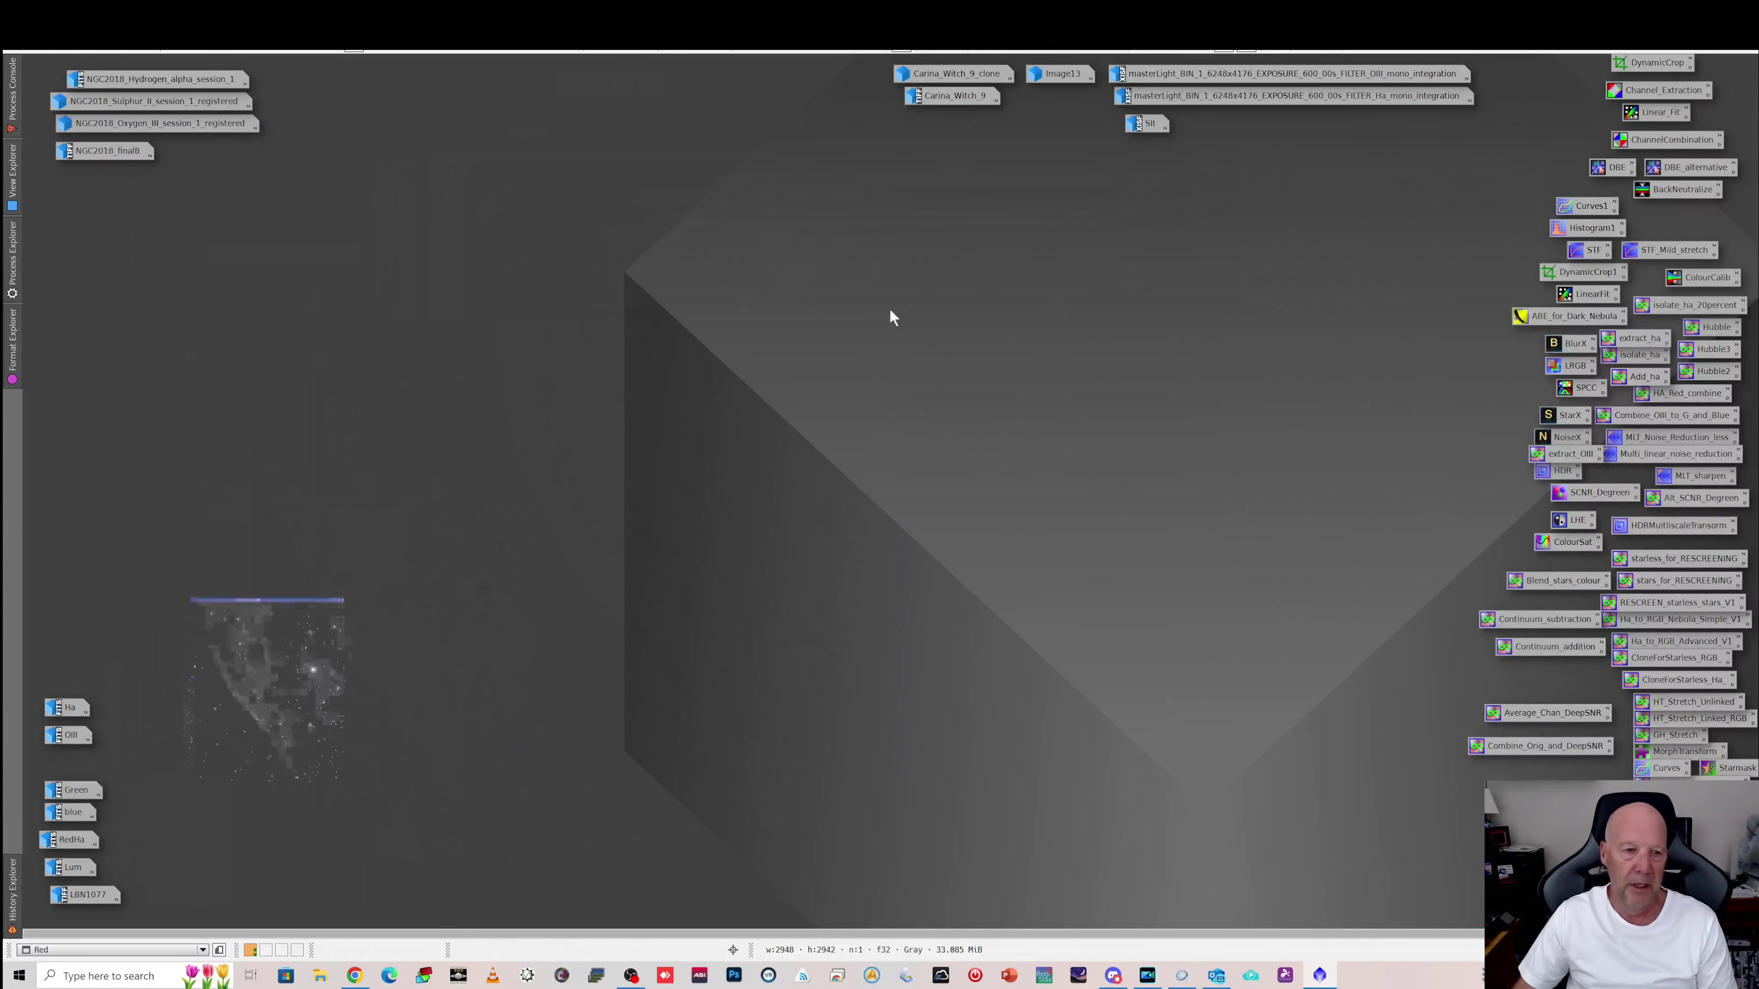
{"action": "double_click", "coordinate": [72, 790]}
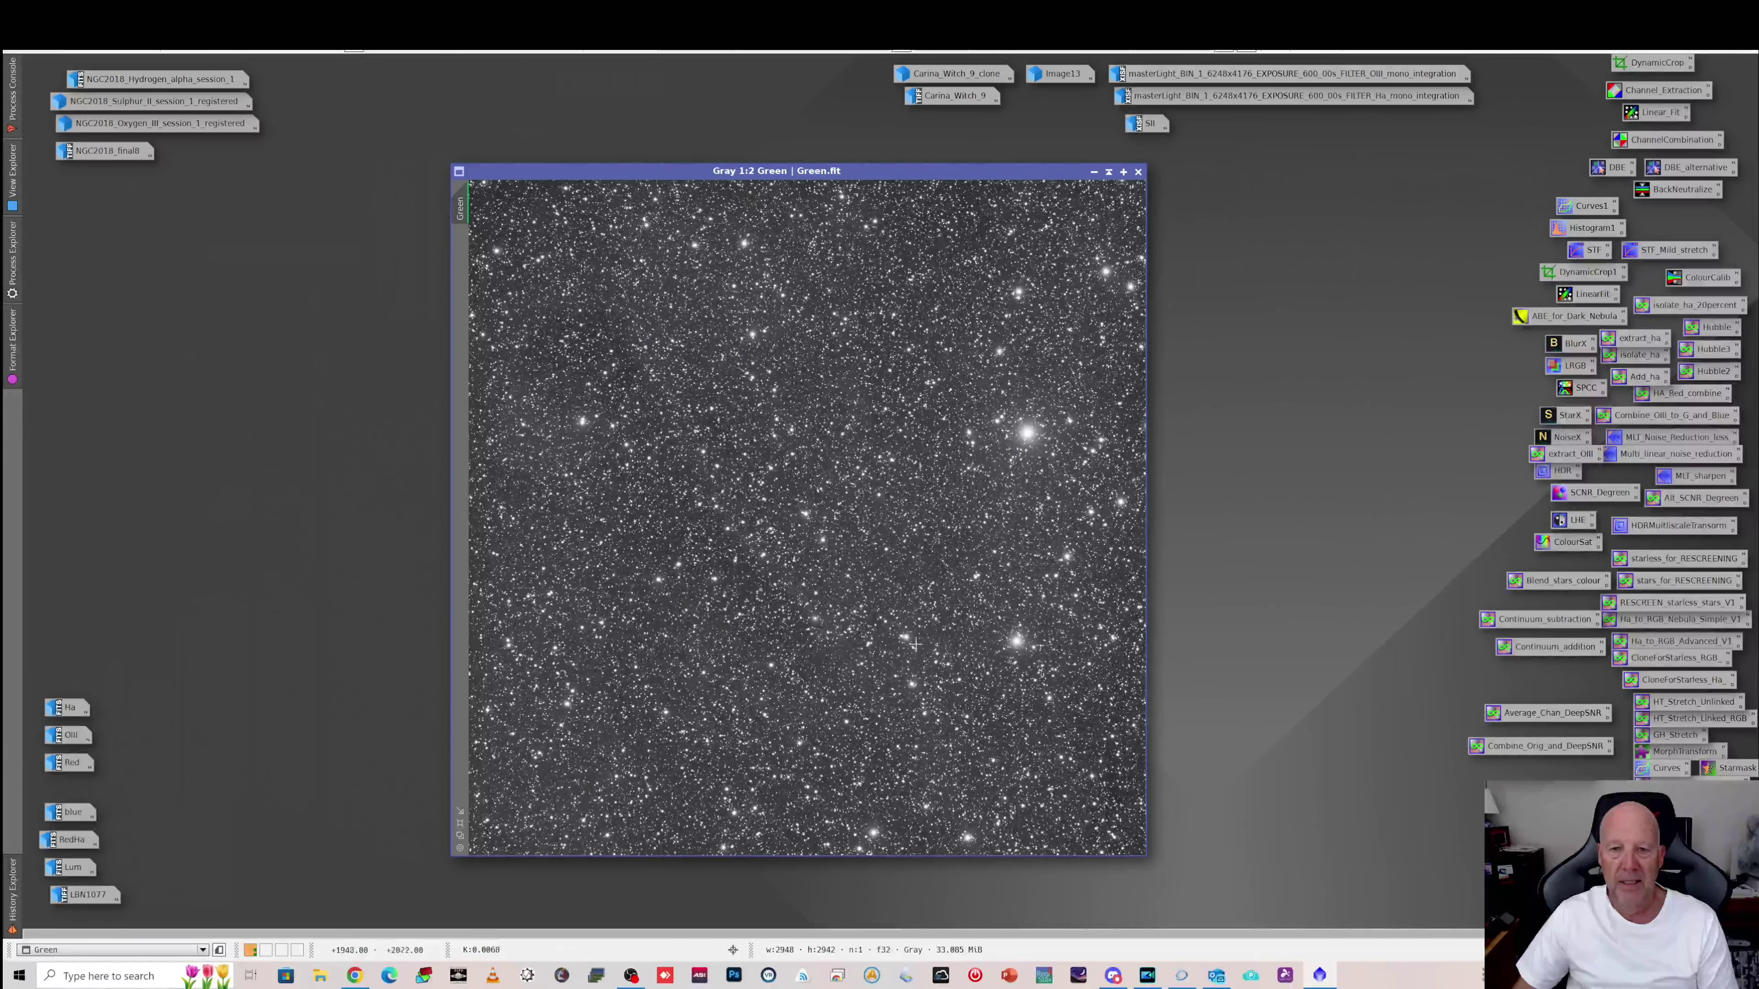
{"action": "left_click", "coordinate": [1095, 173]}
{"action": "double_click", "coordinate": [73, 811]}
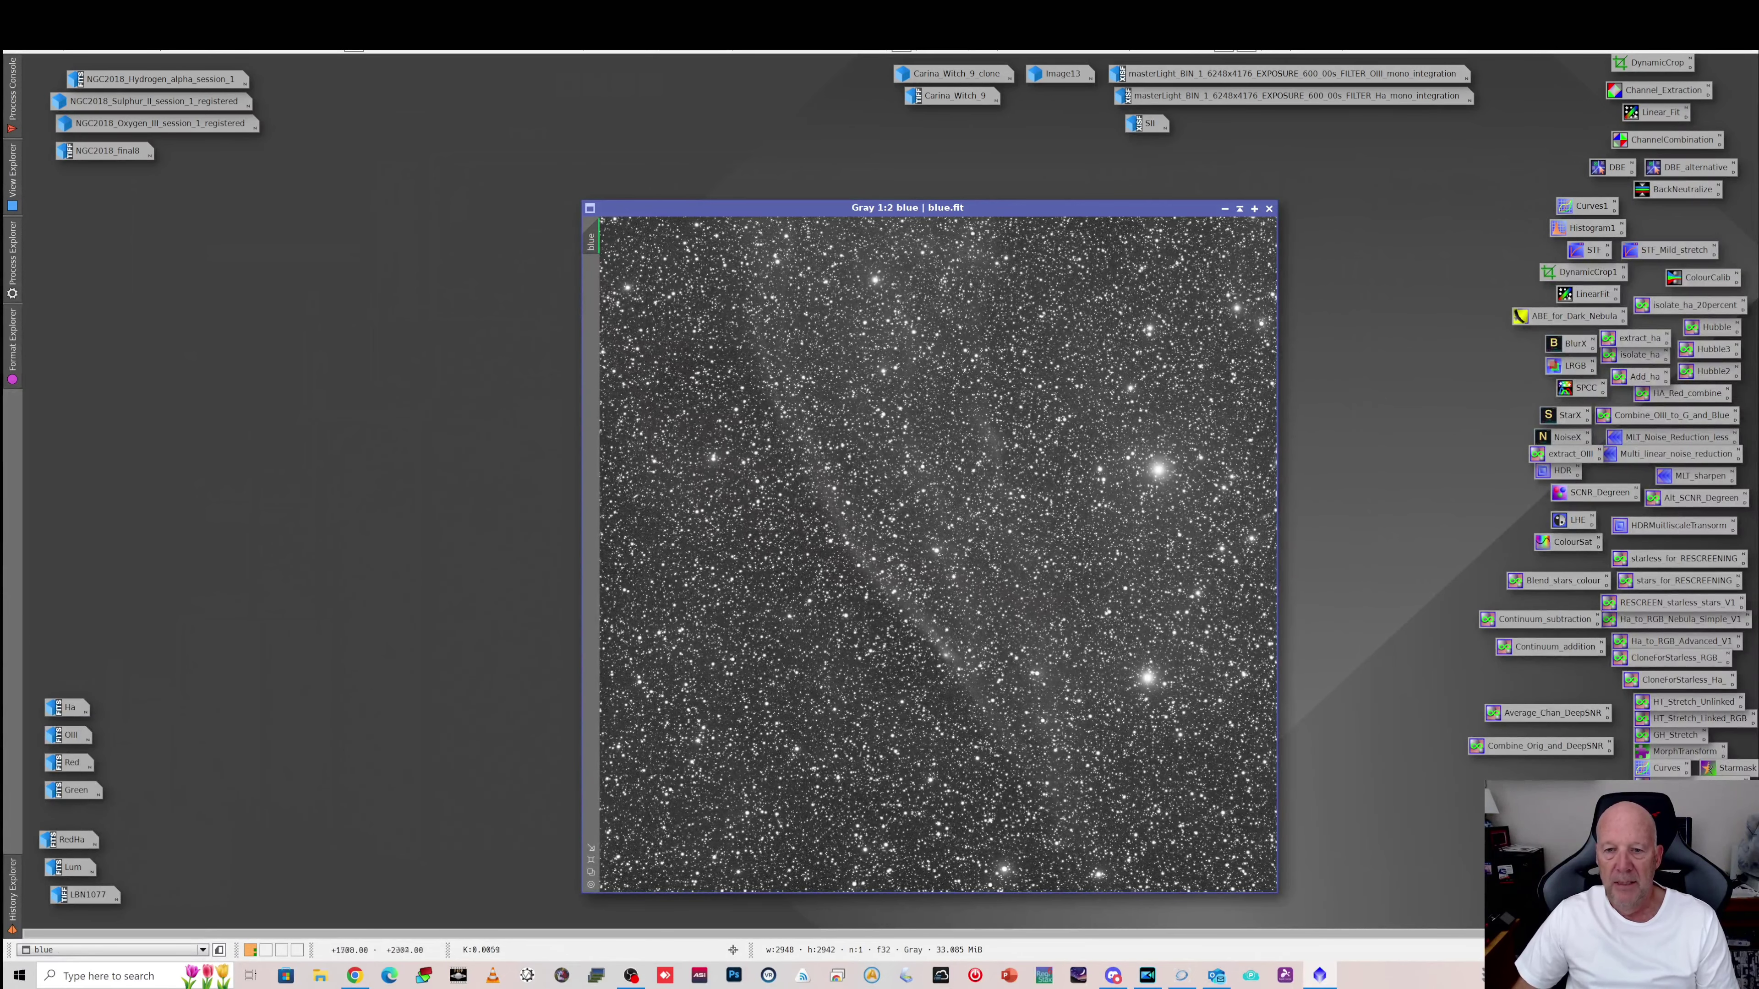
{"action": "left_click", "coordinate": [1224, 208]}
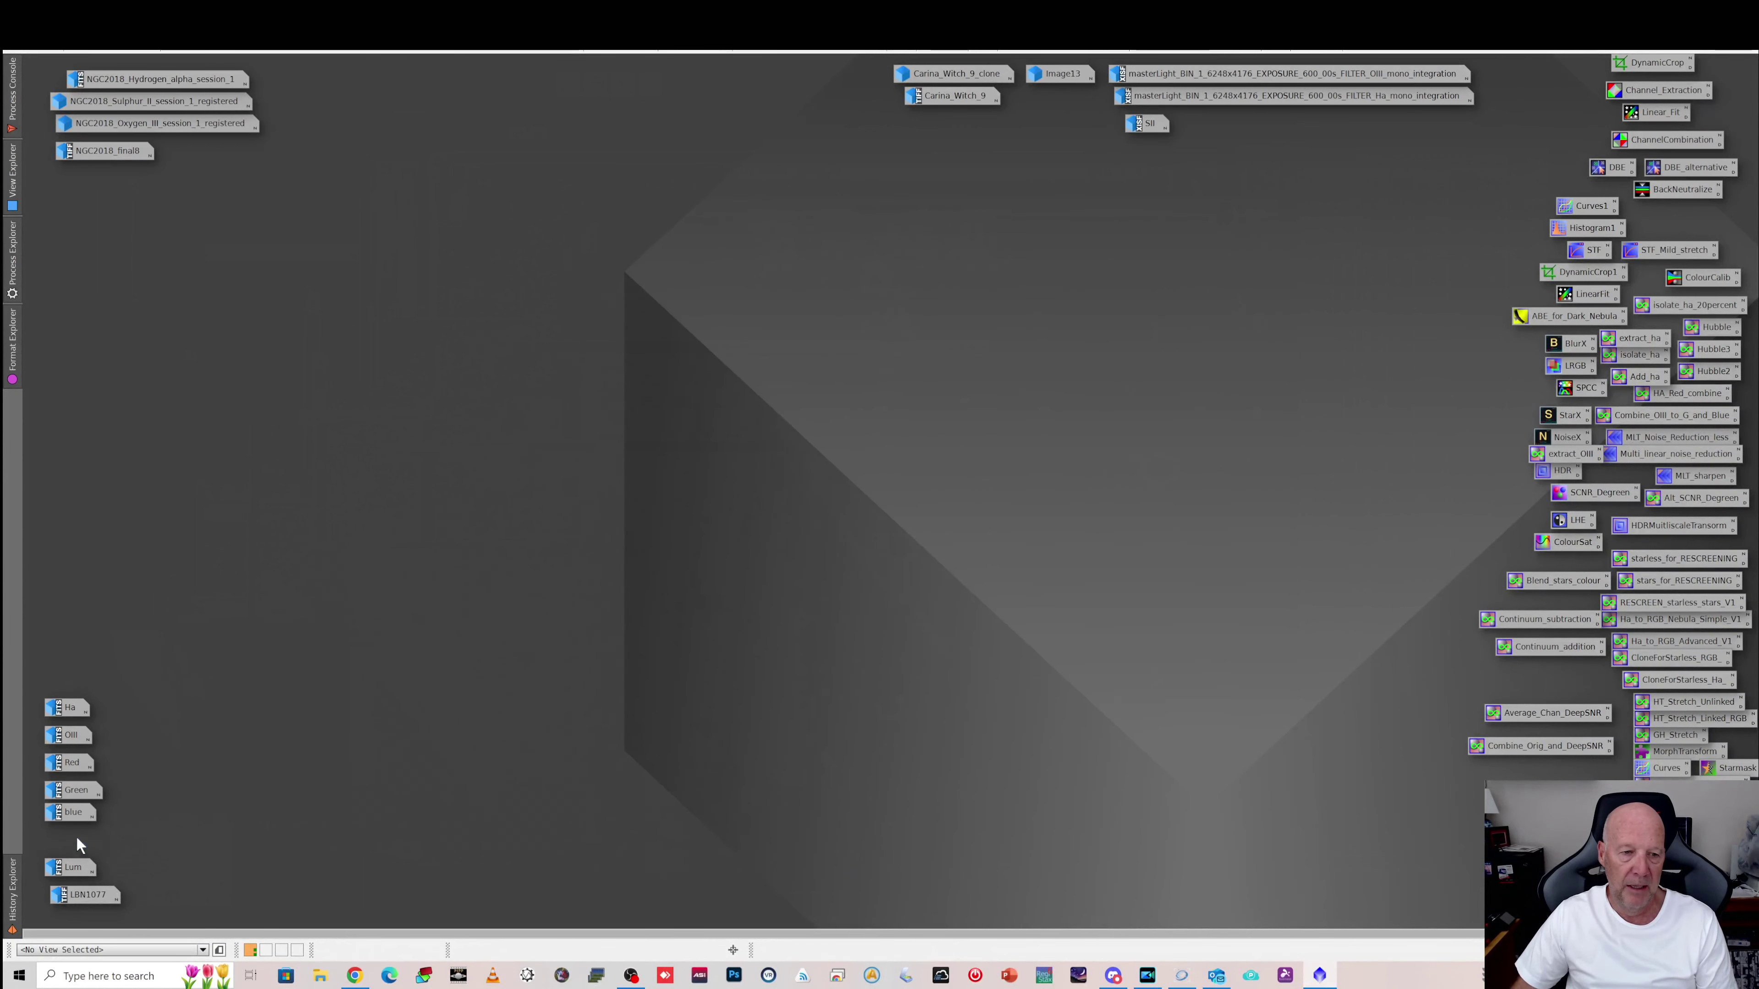
{"action": "double_click", "coordinate": [76, 839]}
{"action": "left_click_drag", "start_coordinate": [769, 180], "coordinate": [874, 175]}
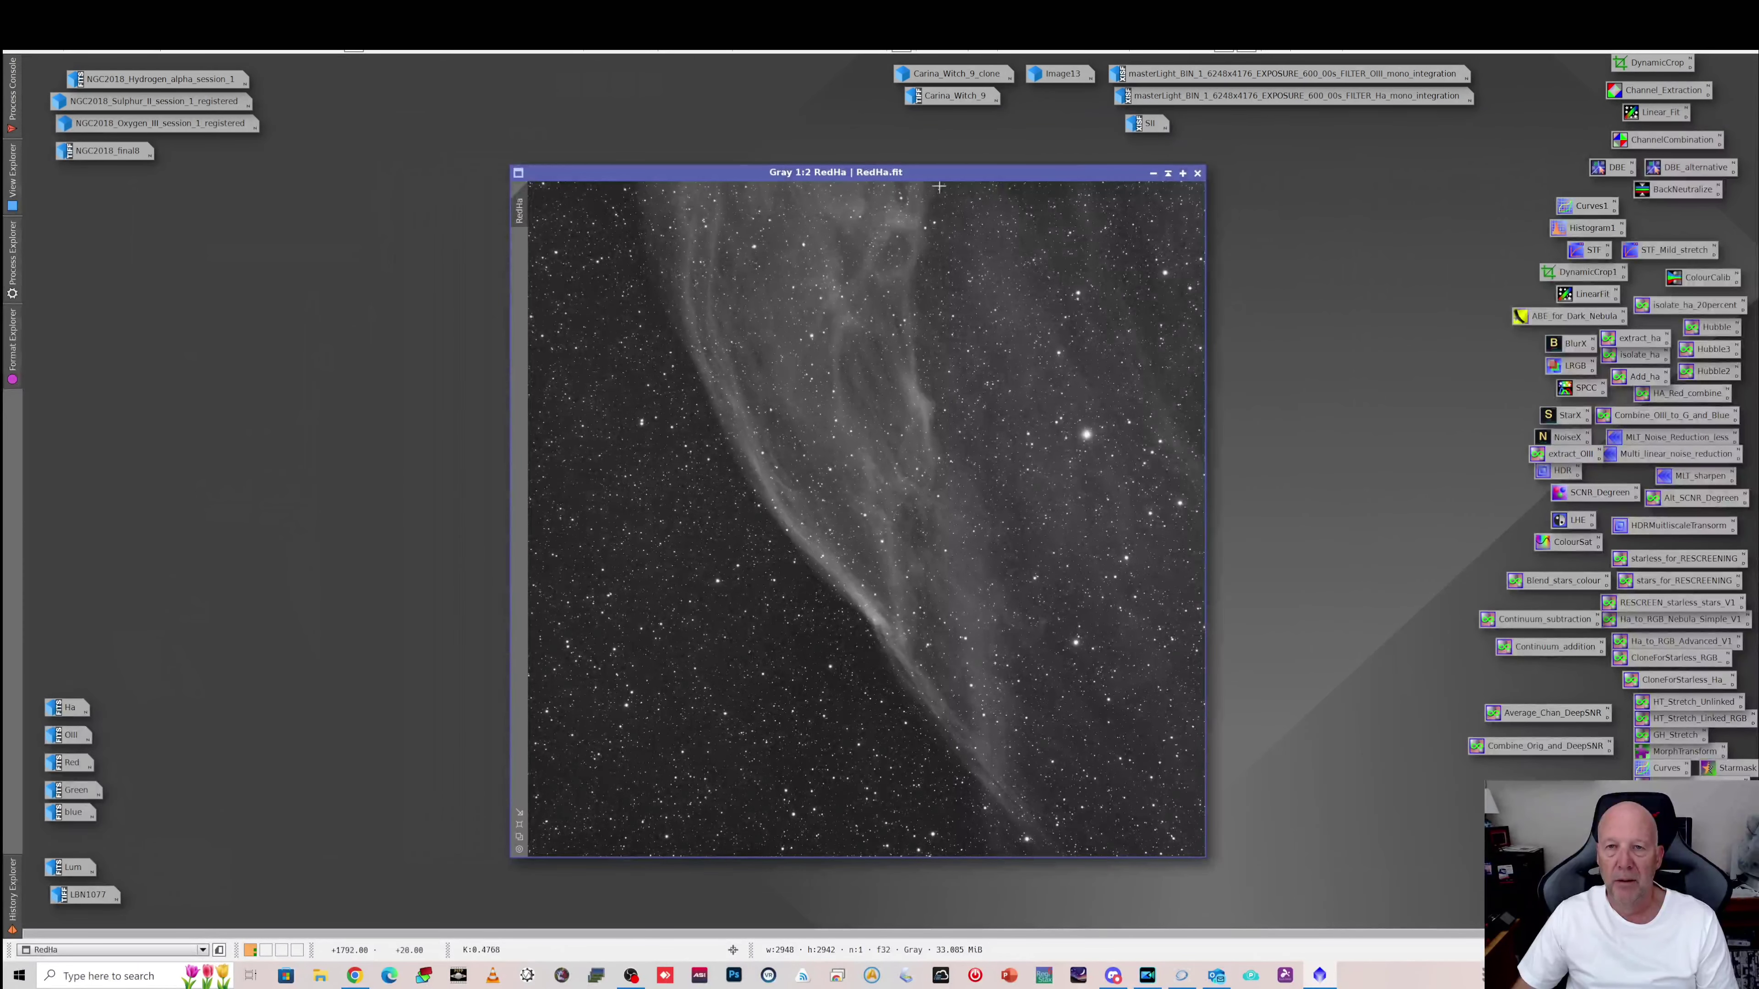
{"action": "left_click_drag", "start_coordinate": [1002, 174], "coordinate": [1233, 217]}
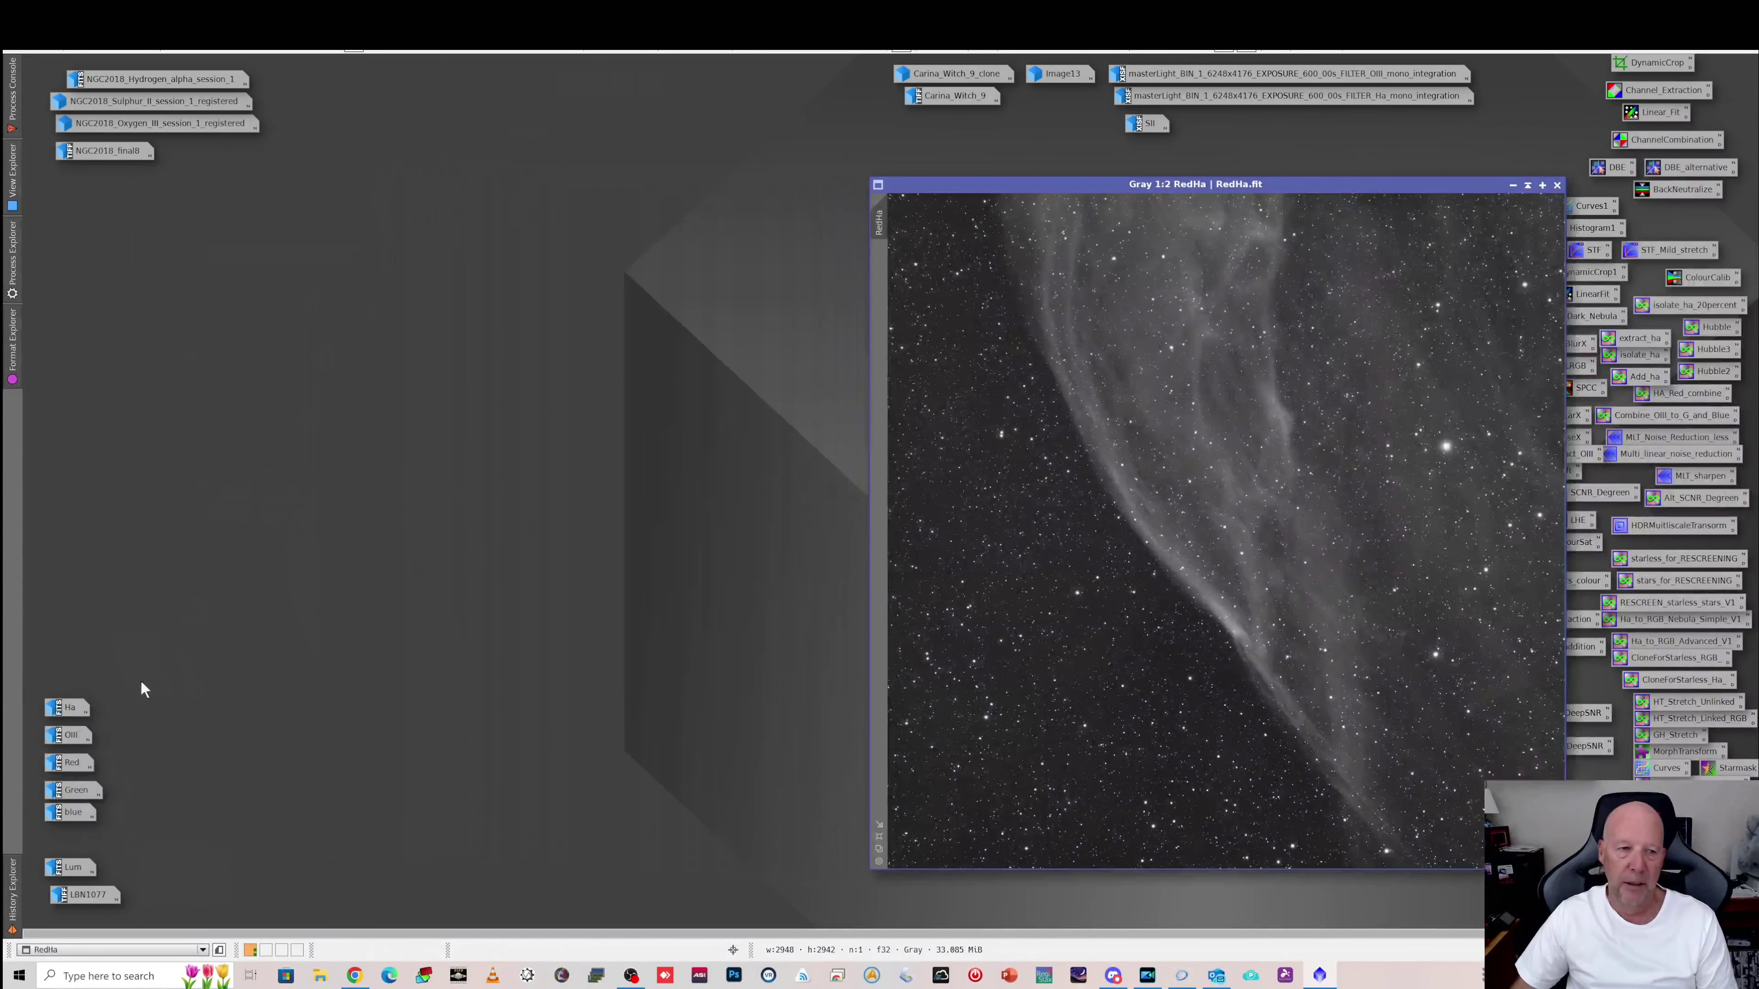
{"action": "left_click", "coordinate": [69, 708]}
{"action": "double_click", "coordinate": [73, 709]}
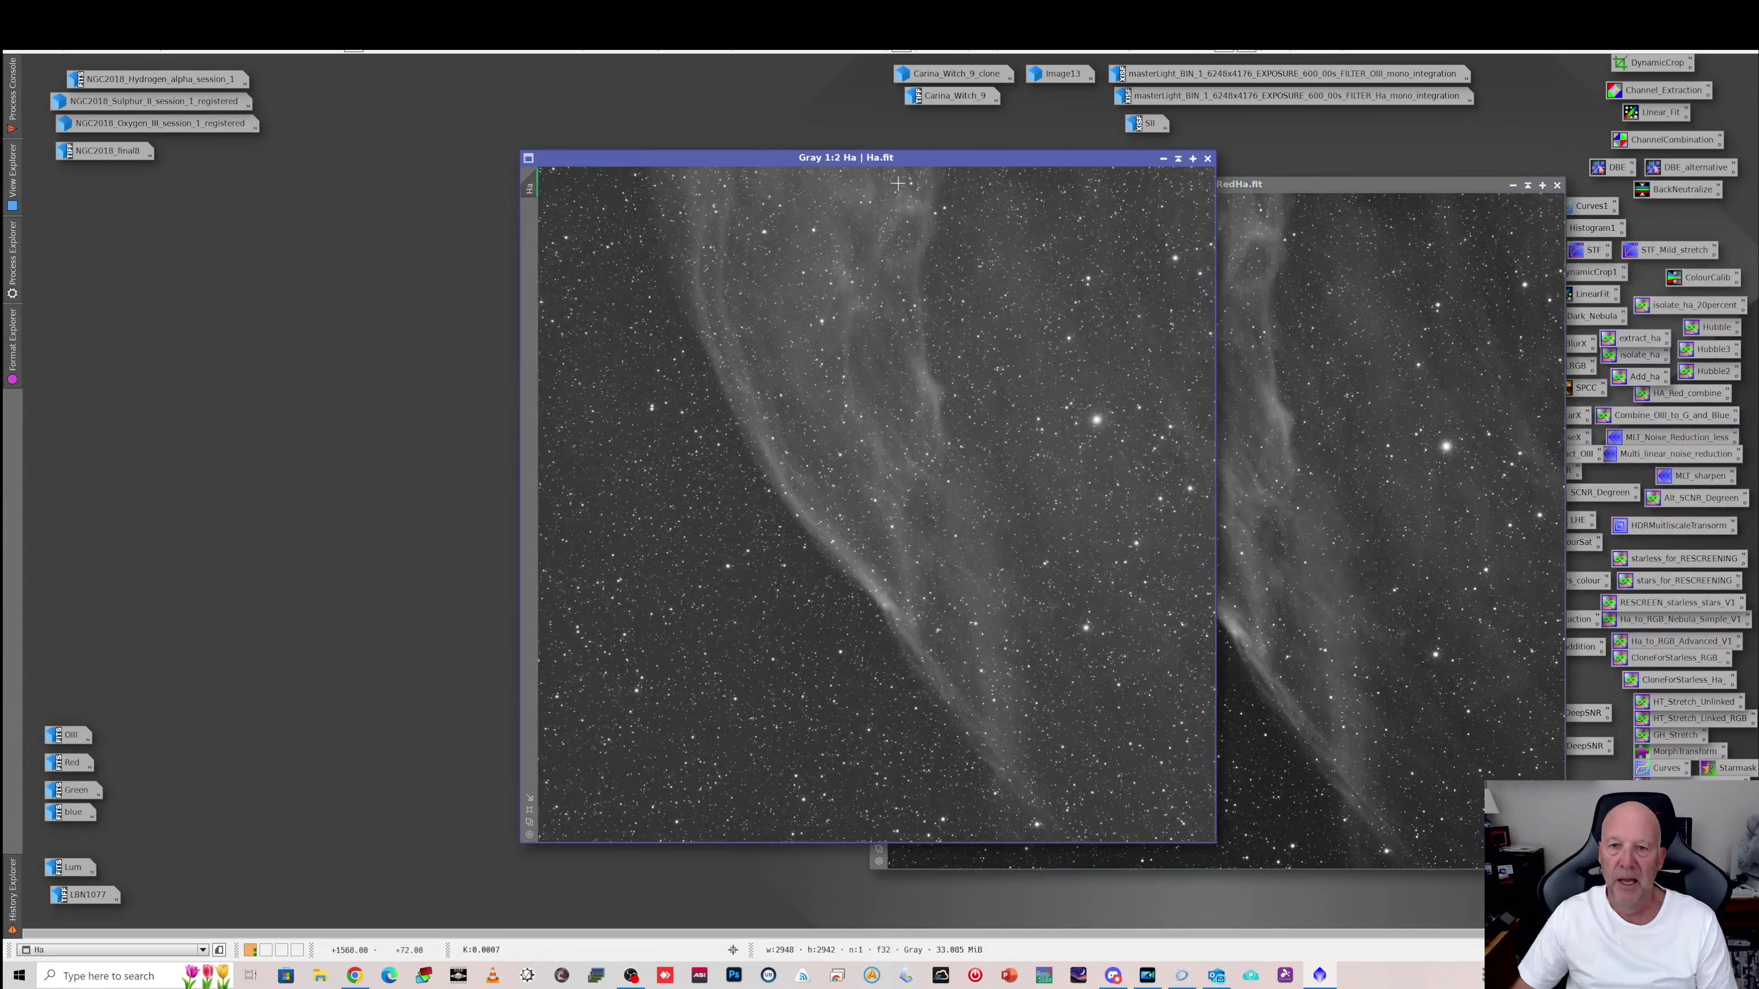
{"action": "left_click_drag", "start_coordinate": [926, 160], "coordinate": [661, 175]}
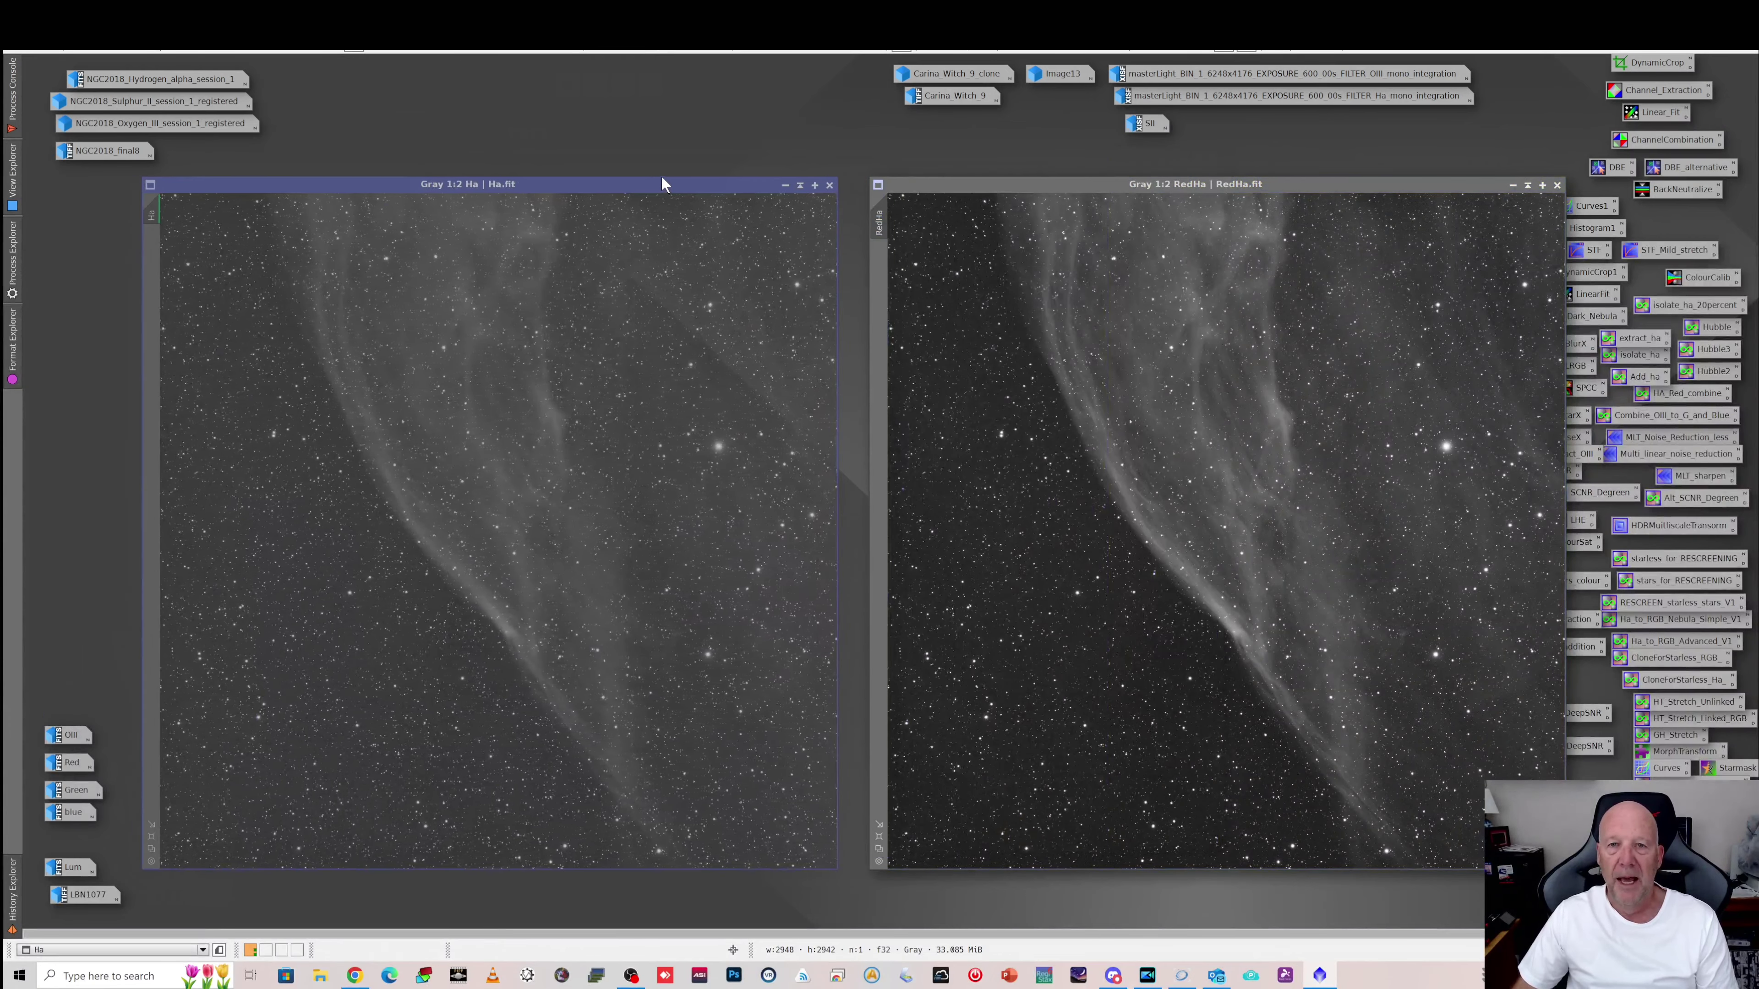
{"action": "left_click", "coordinate": [785, 185]}
{"action": "left_click_drag", "start_coordinate": [1286, 185], "coordinate": [965, 214]}
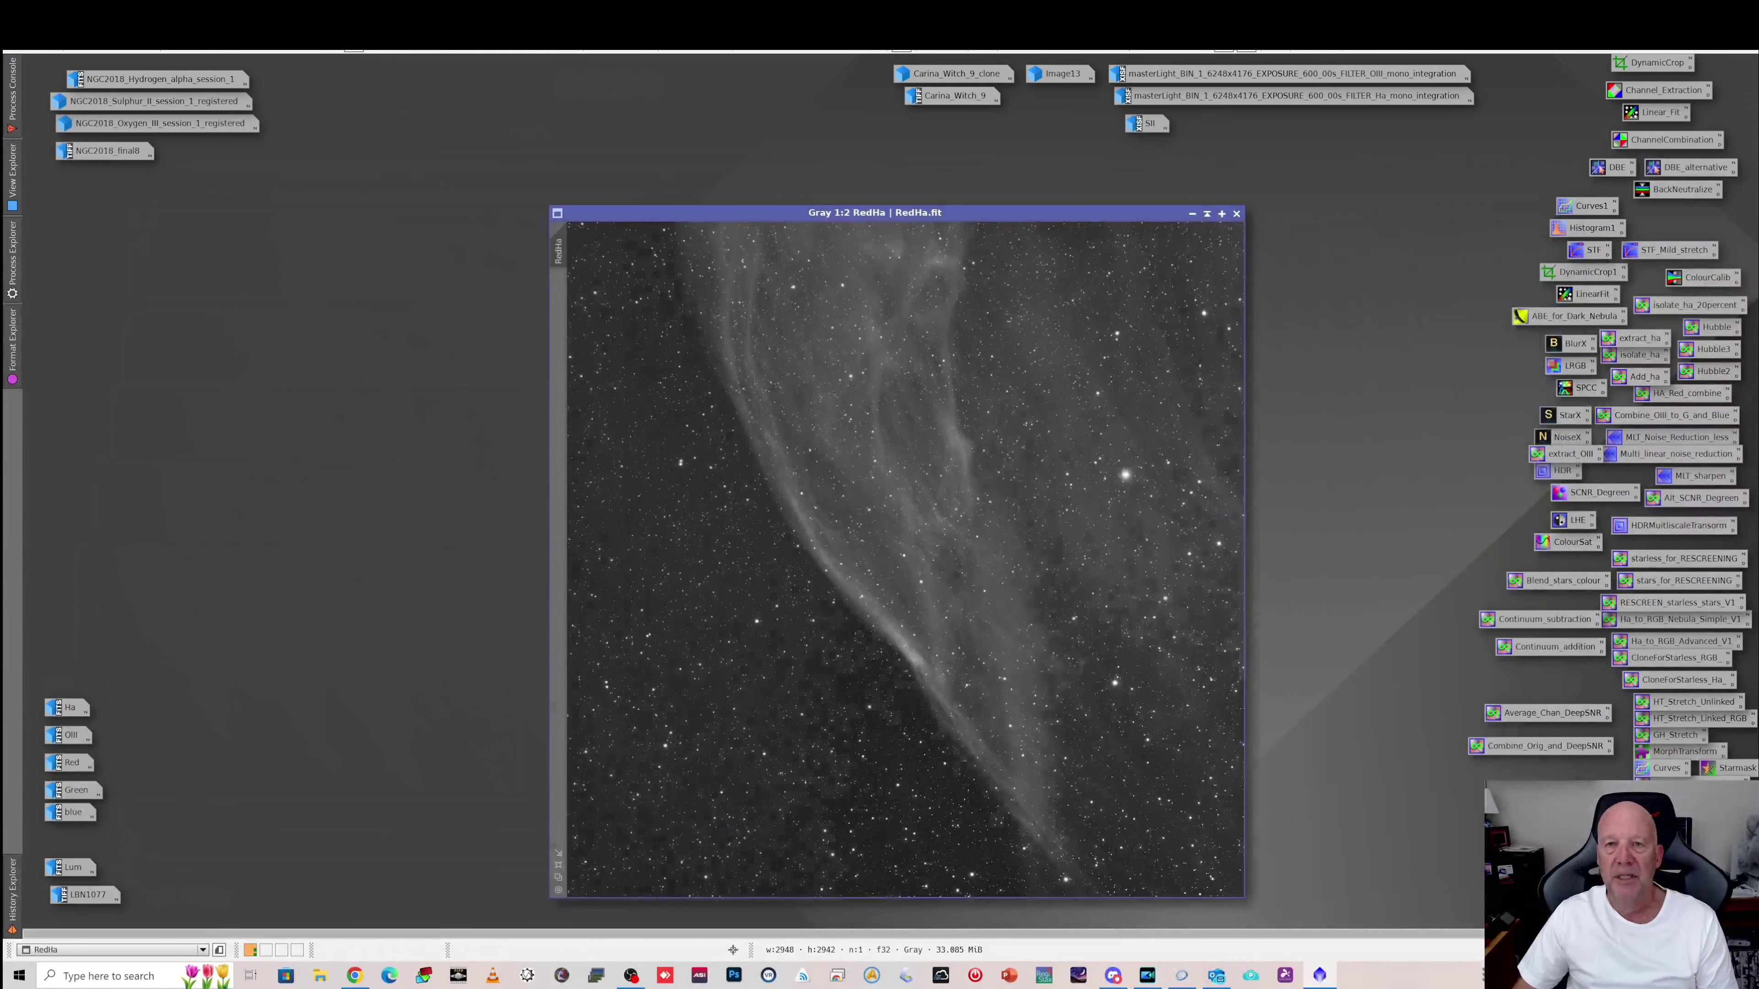
{"action": "left_click", "coordinate": [1192, 214]}
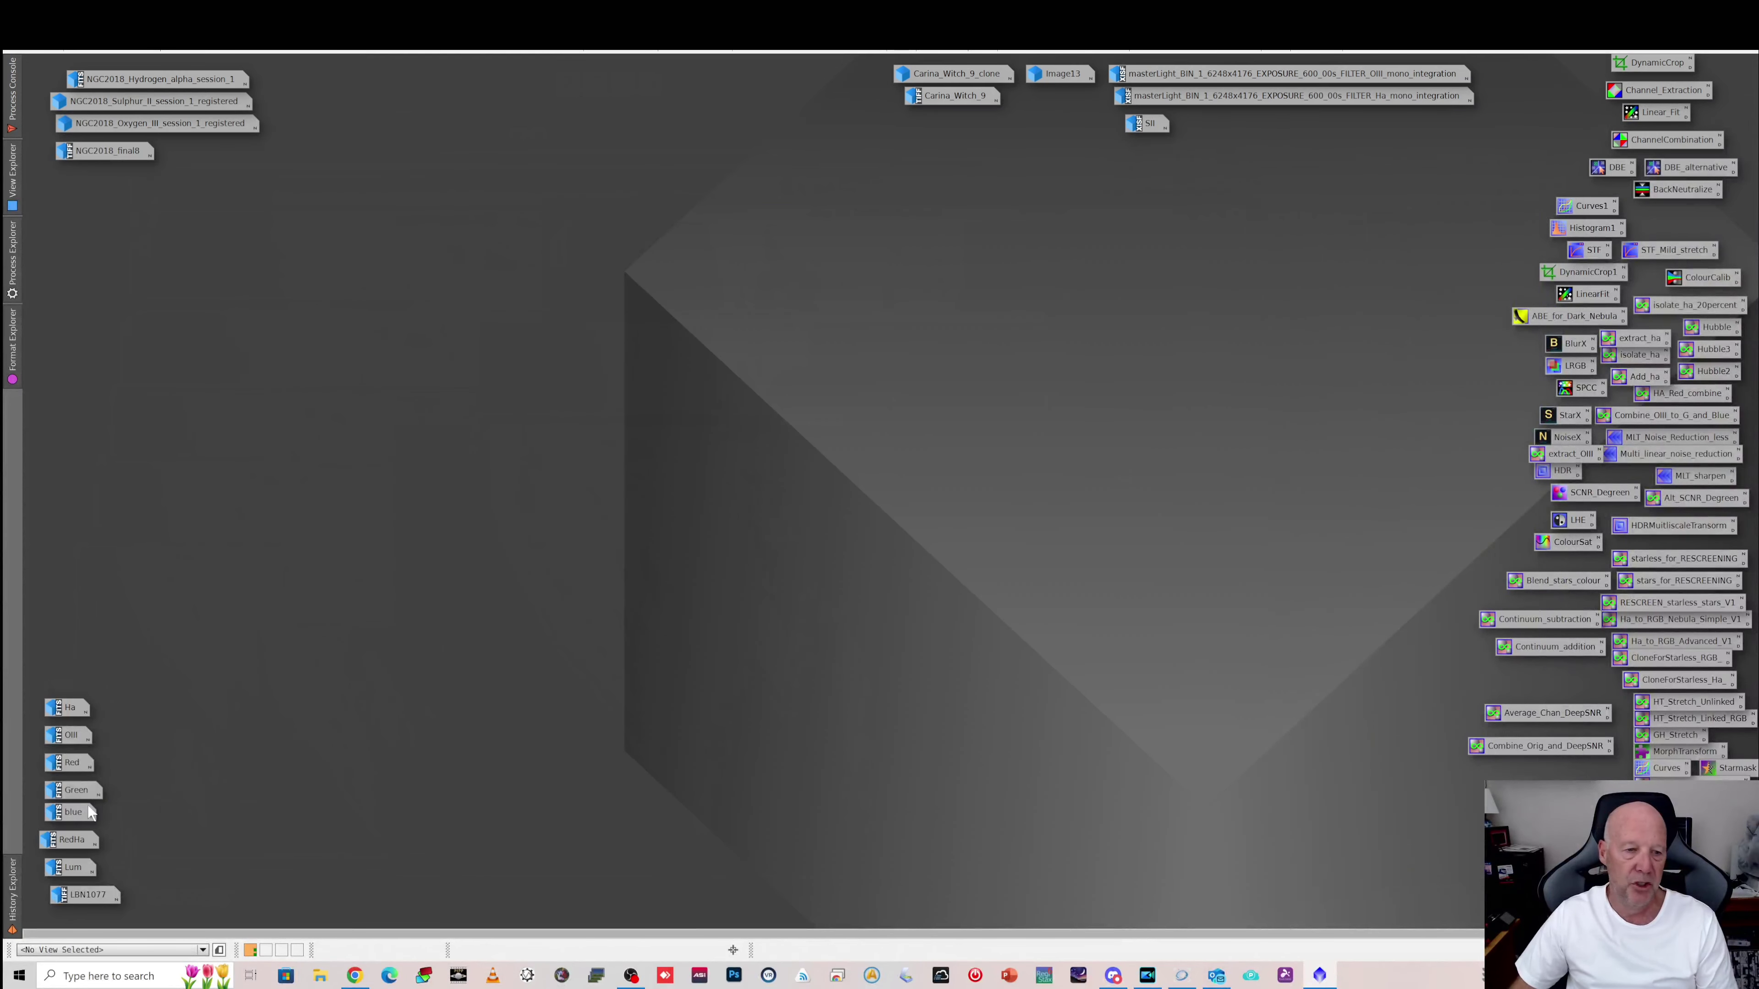
- Open the Lum luminance image and inspect it at 1:1 before returning to 1:2
{"action": "double_click", "coordinate": [76, 871]}
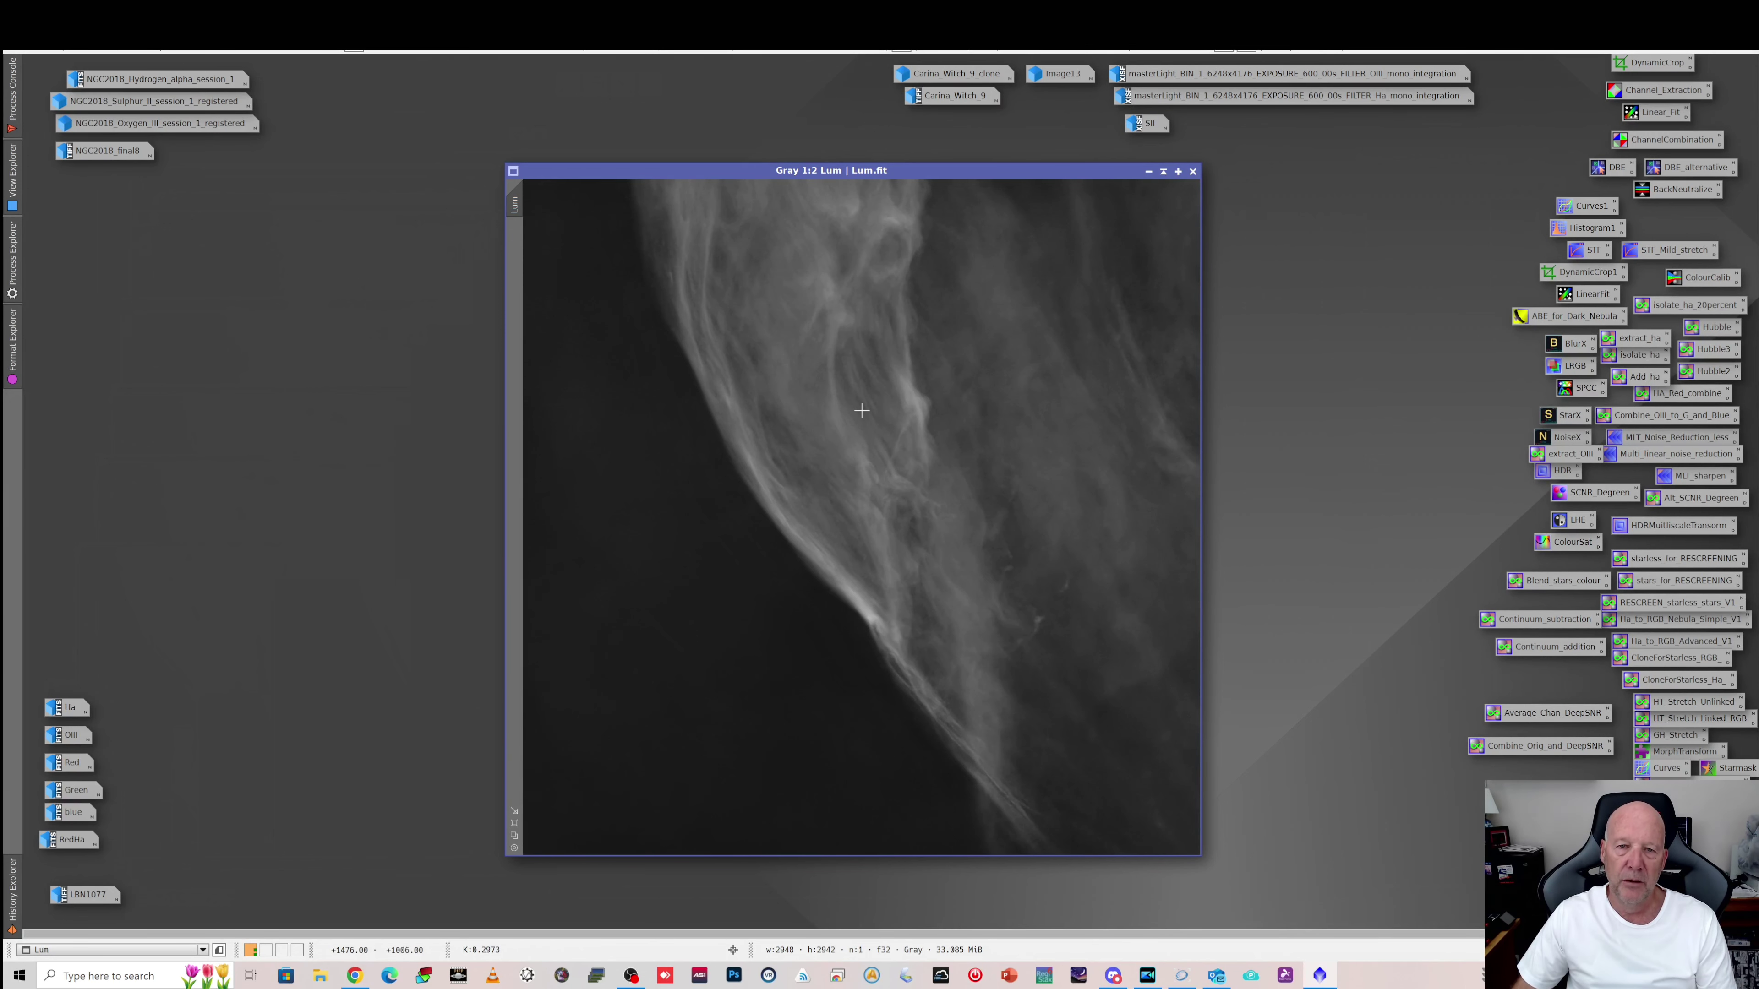
{"action": "scroll", "coordinate": [859, 415], "scroll_direction": "up", "scroll_amount": 1}
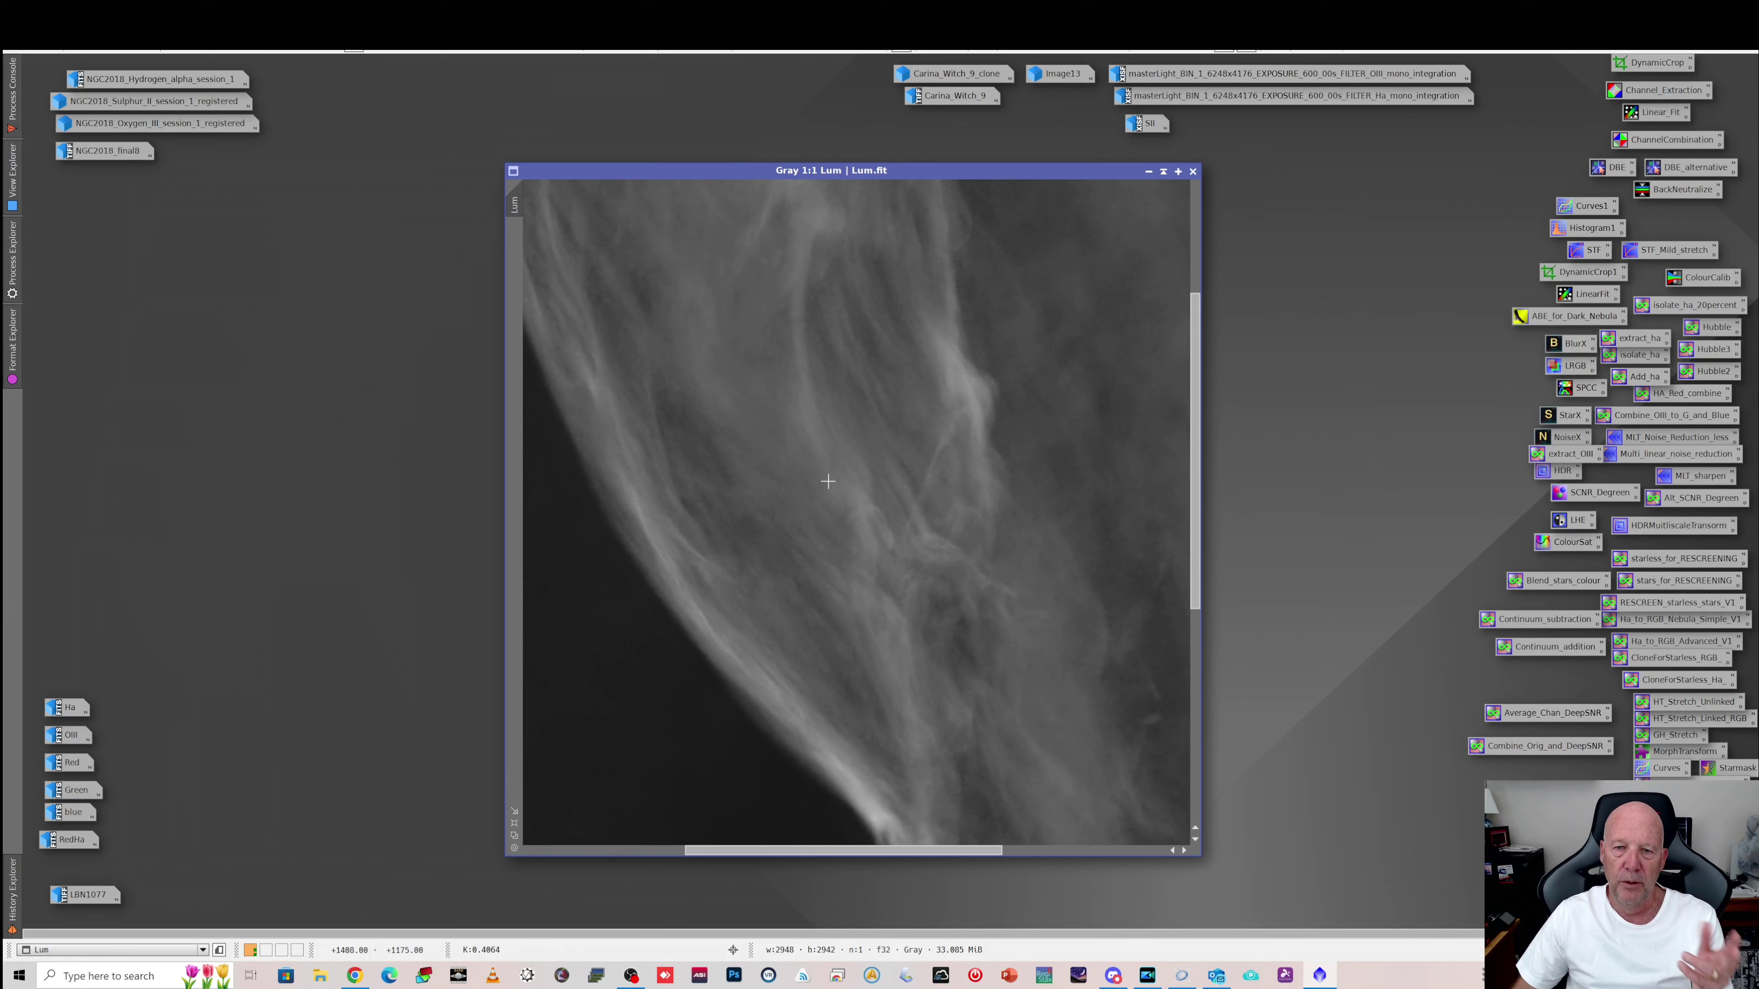
{"action": "scroll", "coordinate": [828, 487], "scroll_direction": "down", "scroll_amount": 1}
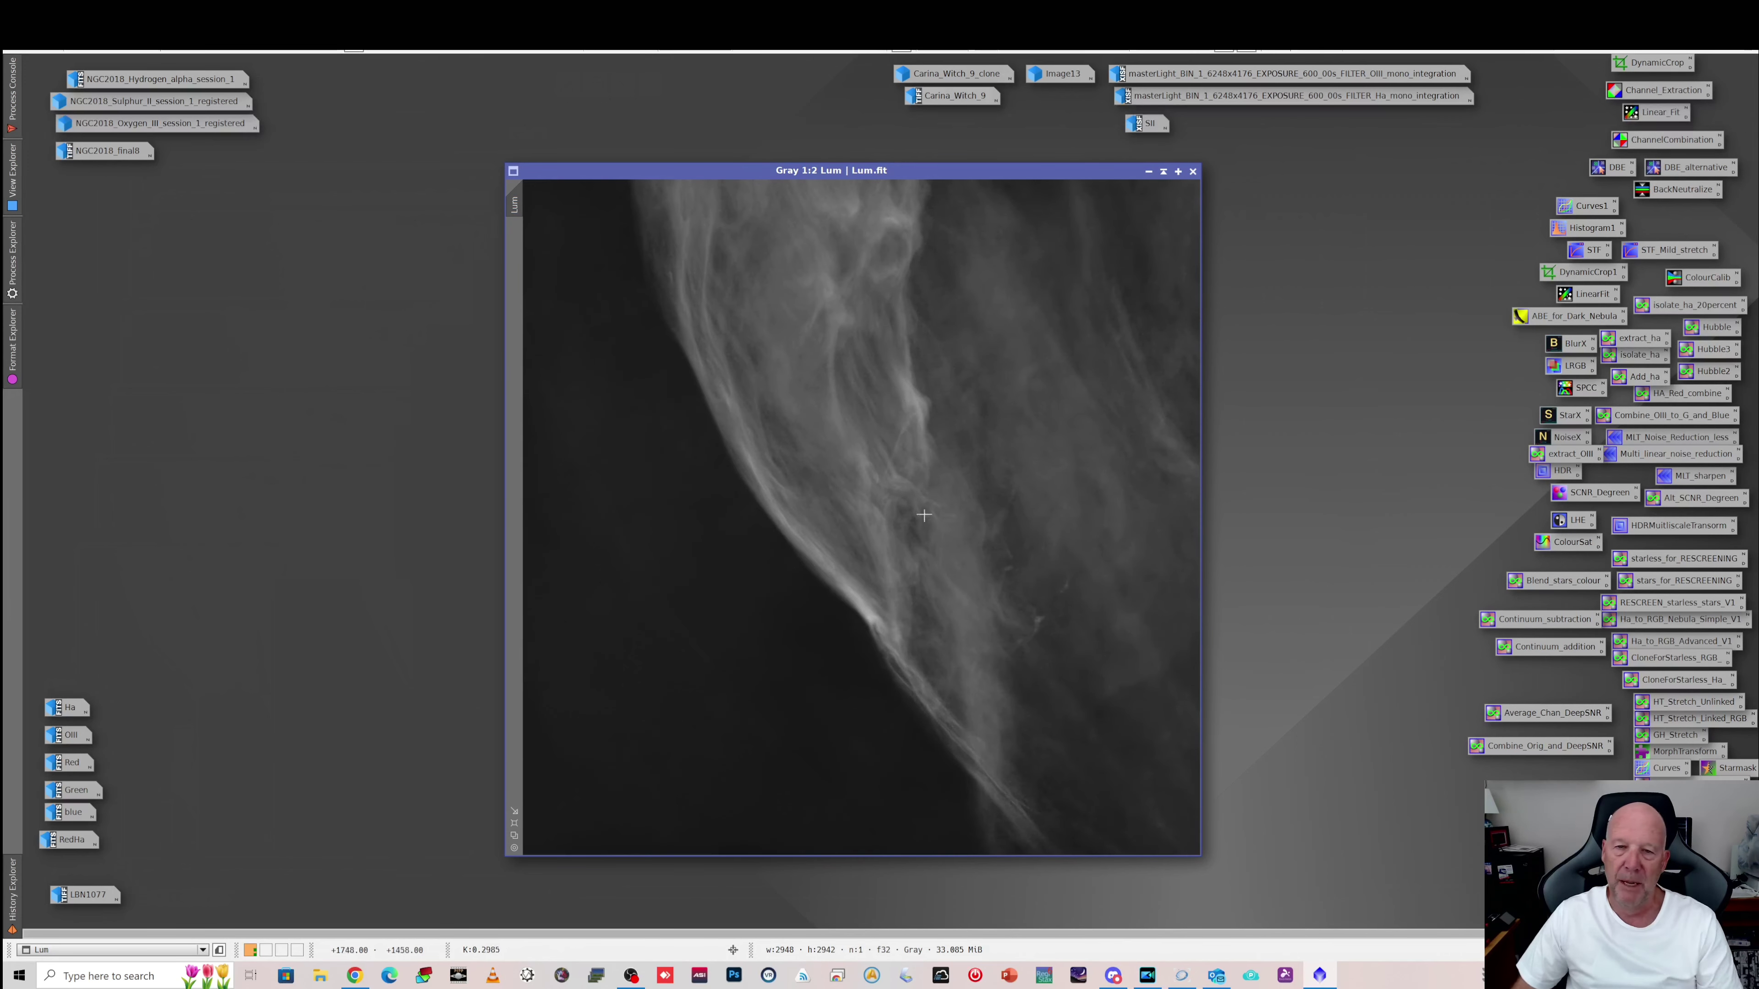
- Iconize Lum and open the red LBN1077.tif colour image centred in the workspace
{"action": "left_click", "coordinate": [1149, 172]}
{"action": "double_click", "coordinate": [73, 895]}
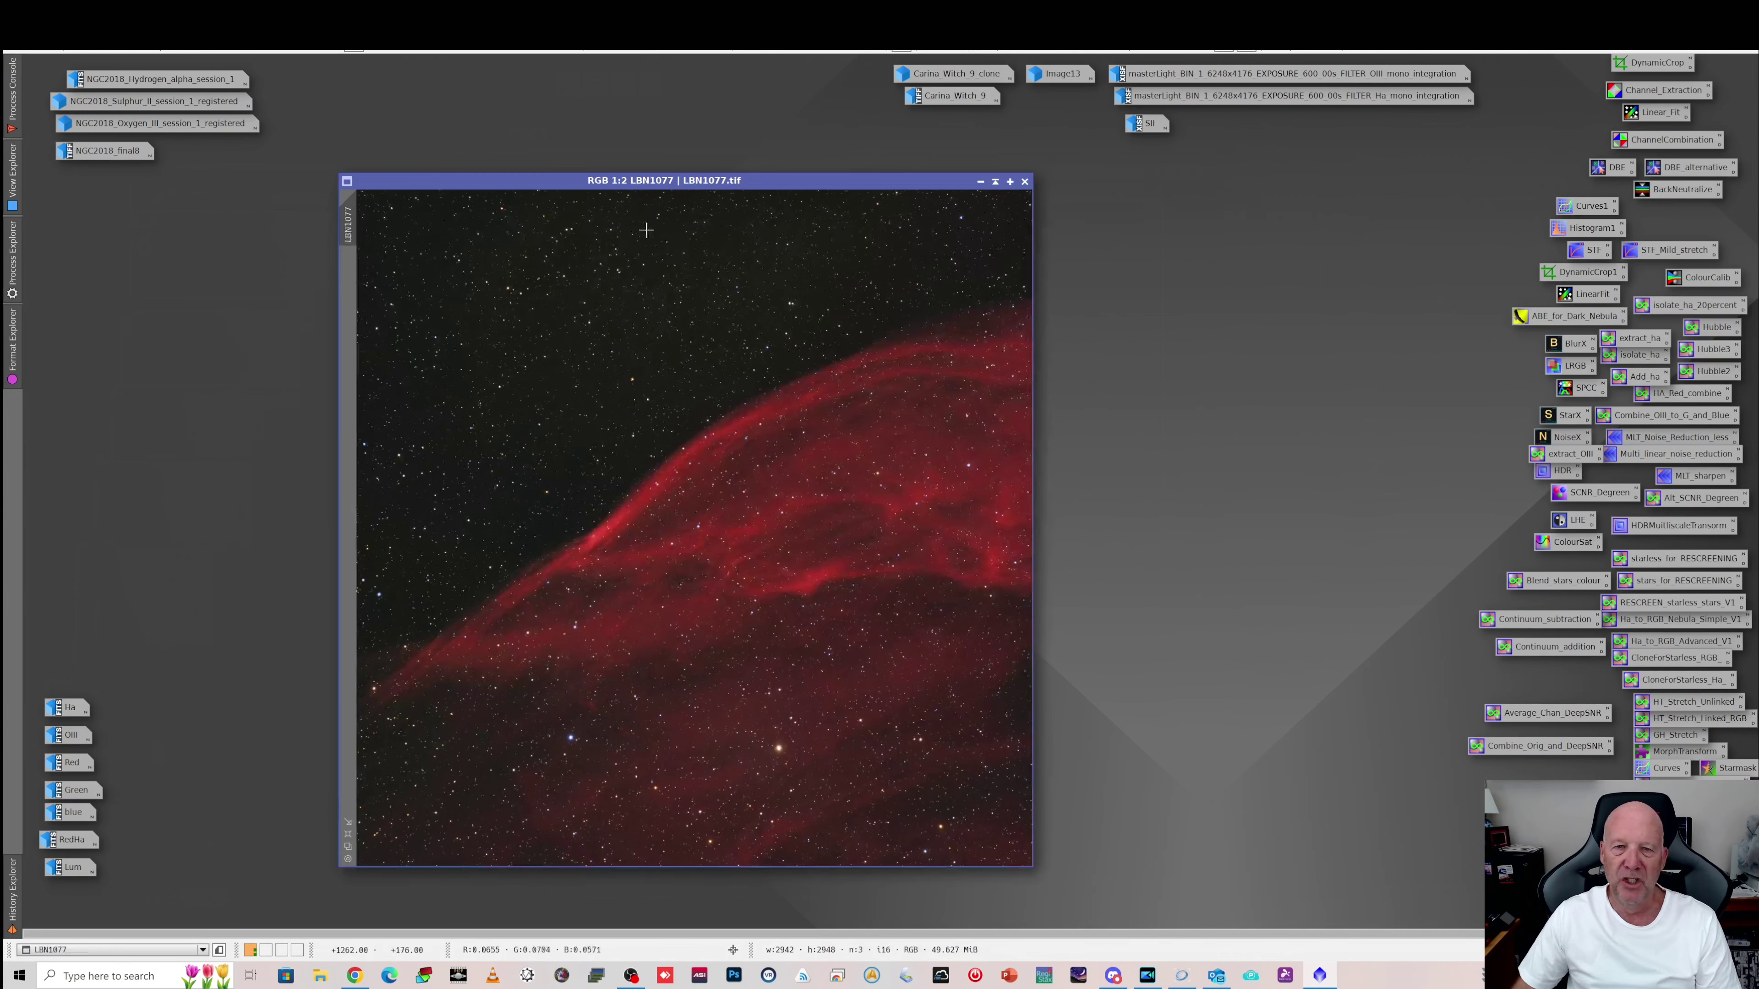
{"action": "left_click_drag", "start_coordinate": [719, 188], "coordinate": [889, 194]}
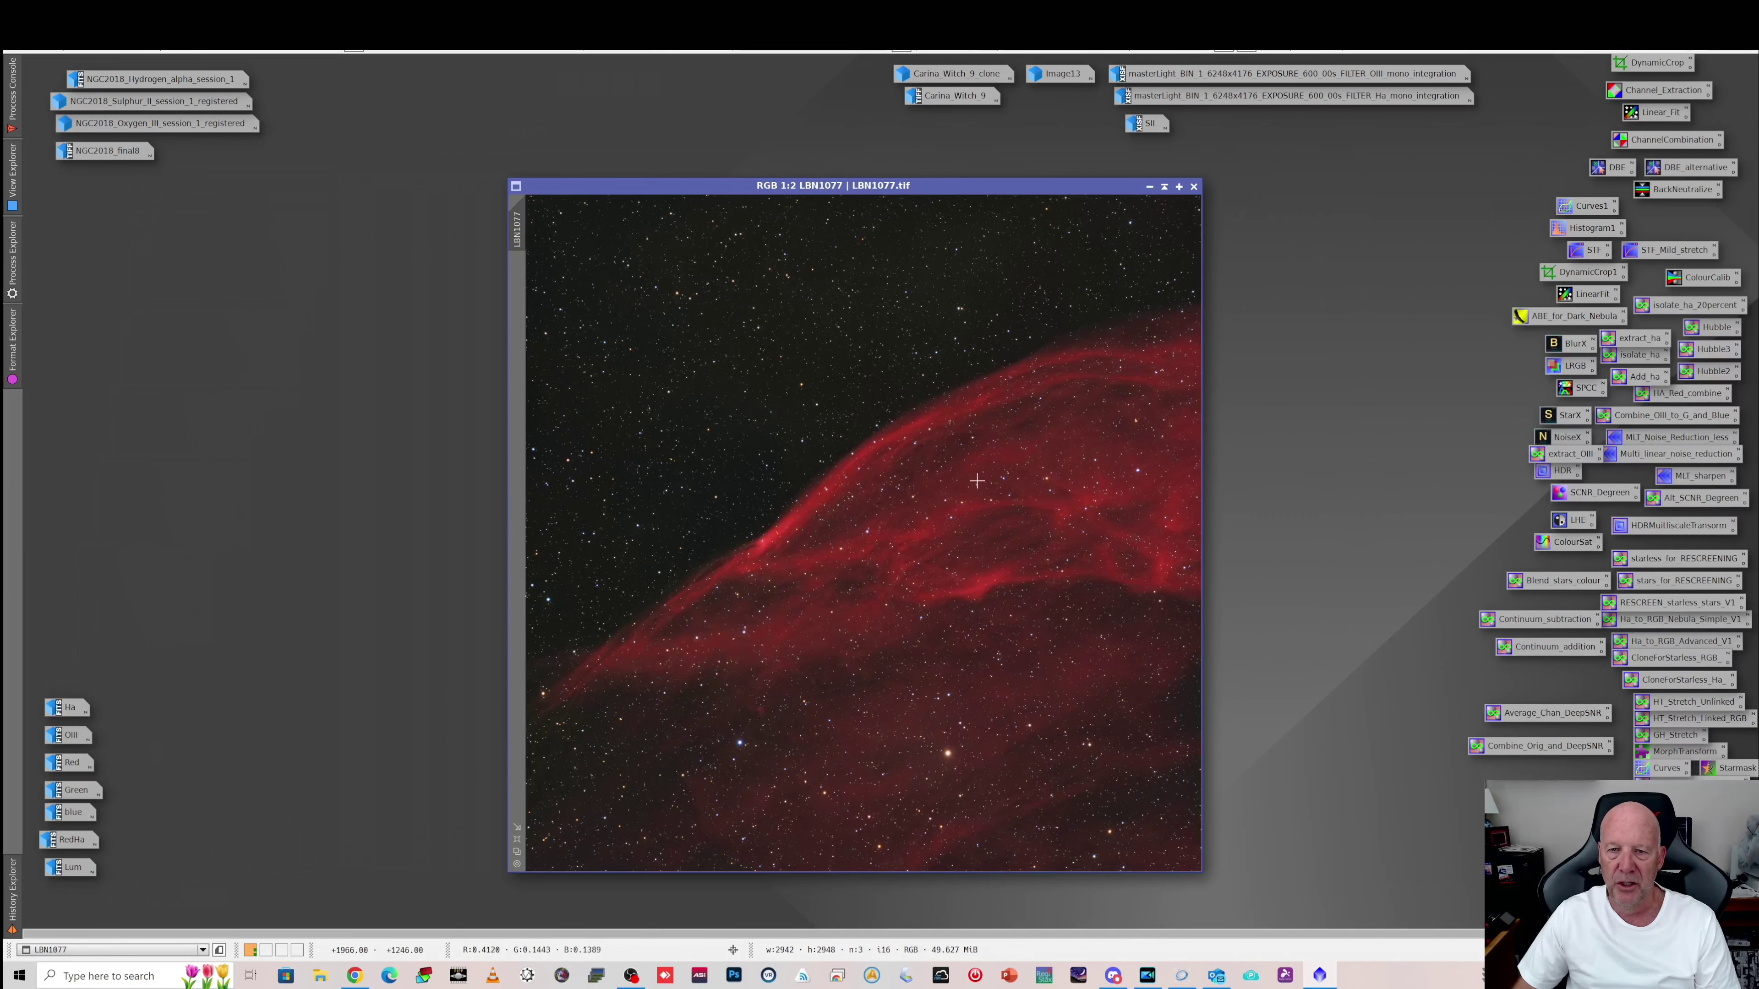
{"action": "scroll", "coordinate": [977, 487], "scroll_direction": "up", "scroll_amount": 1}
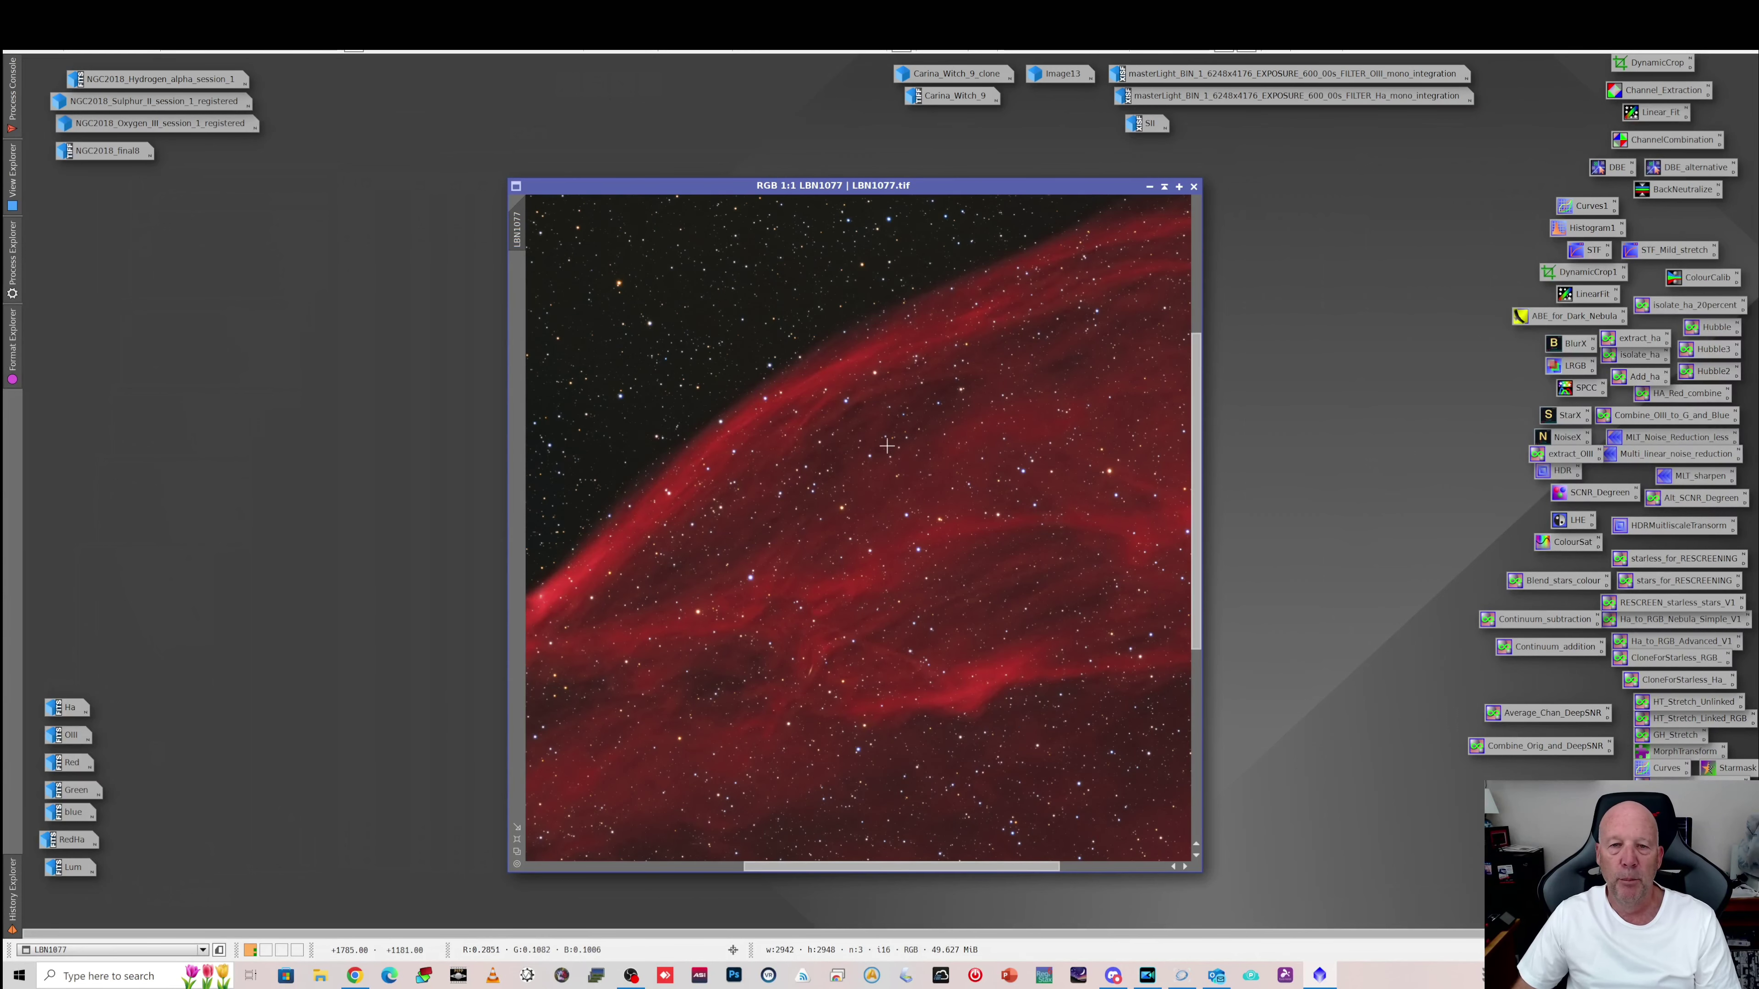
{"action": "scroll", "coordinate": [893, 506], "scroll_direction": "down", "scroll_amount": 1}
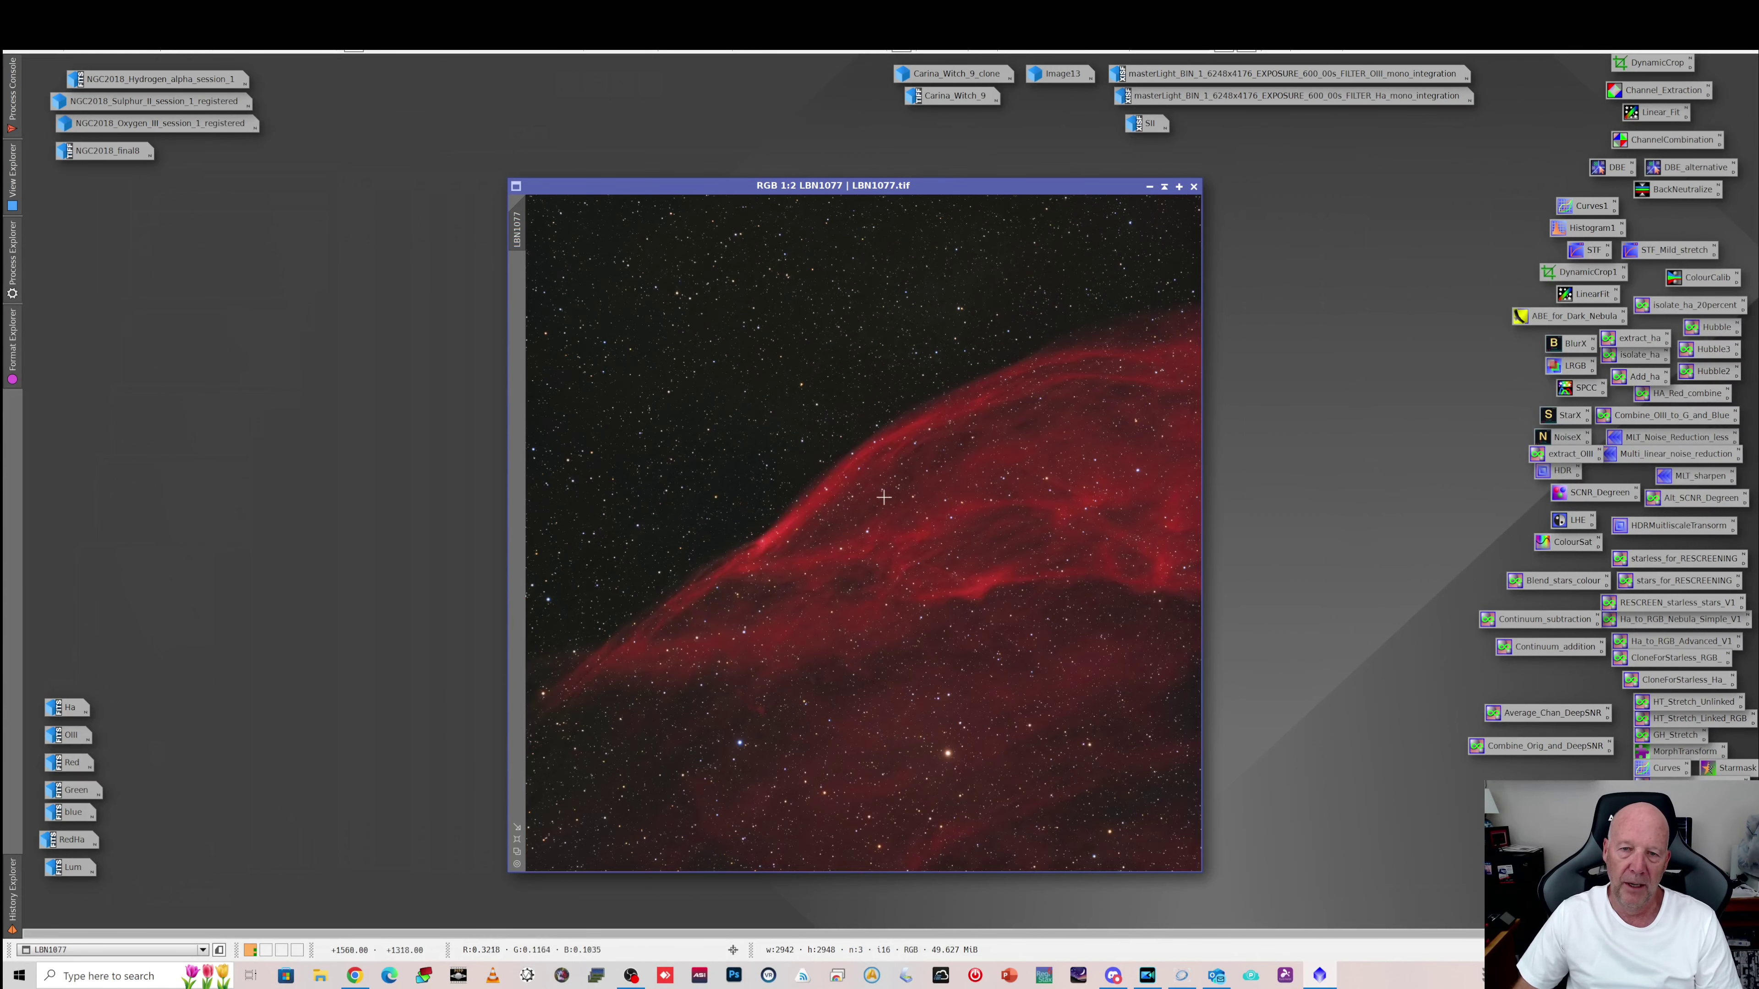